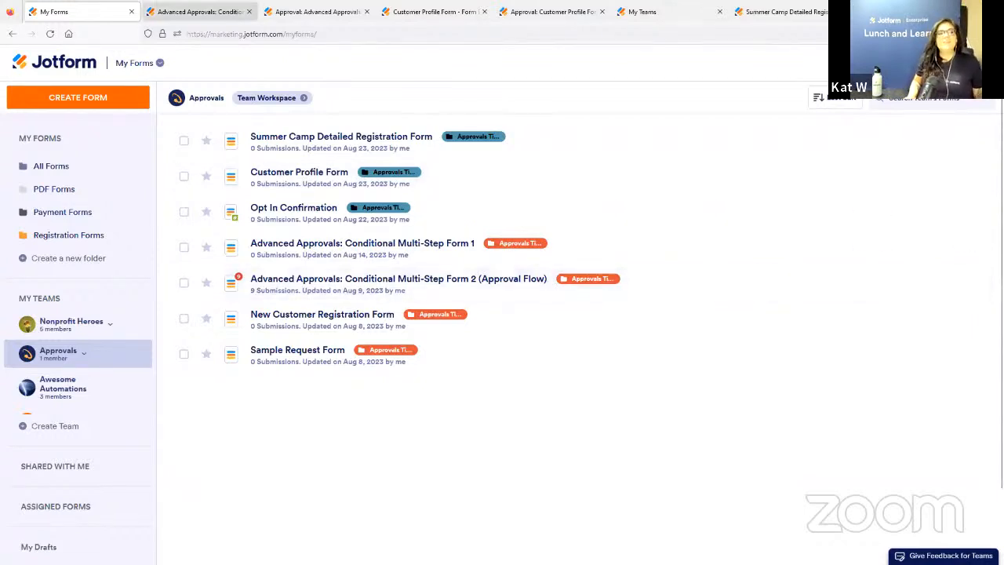
# Compare the Advanced Approvals: Conditional Multi-Step Form 2 in the form builder with its approval flow diagram.
pyautogui.click(200, 12)
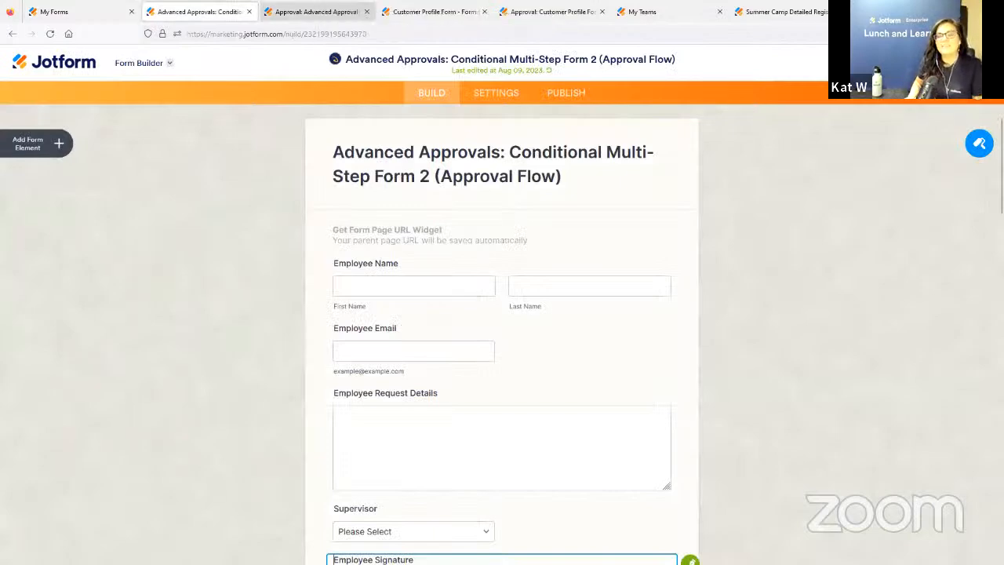
pyautogui.click(314, 12)
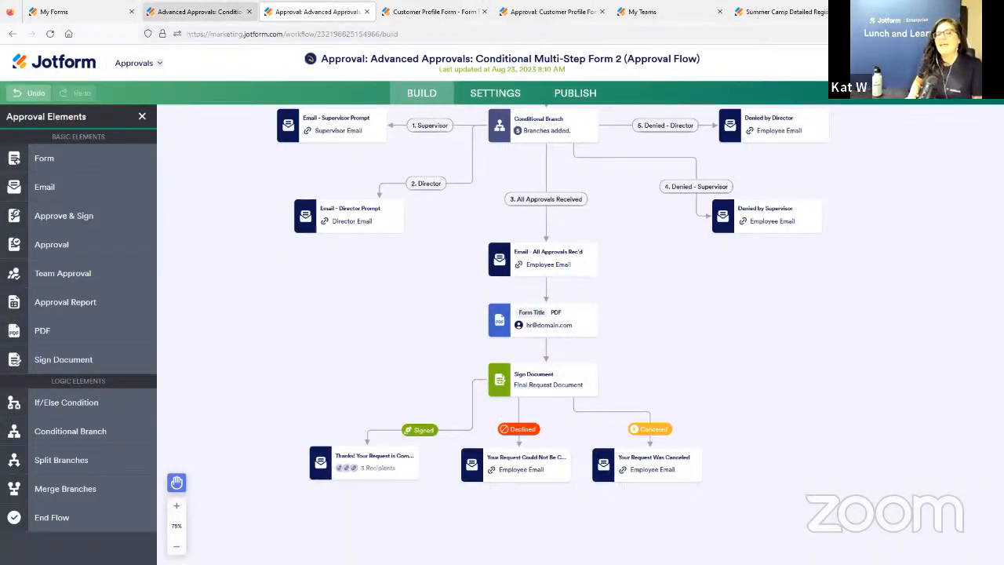
pyautogui.click(200, 12)
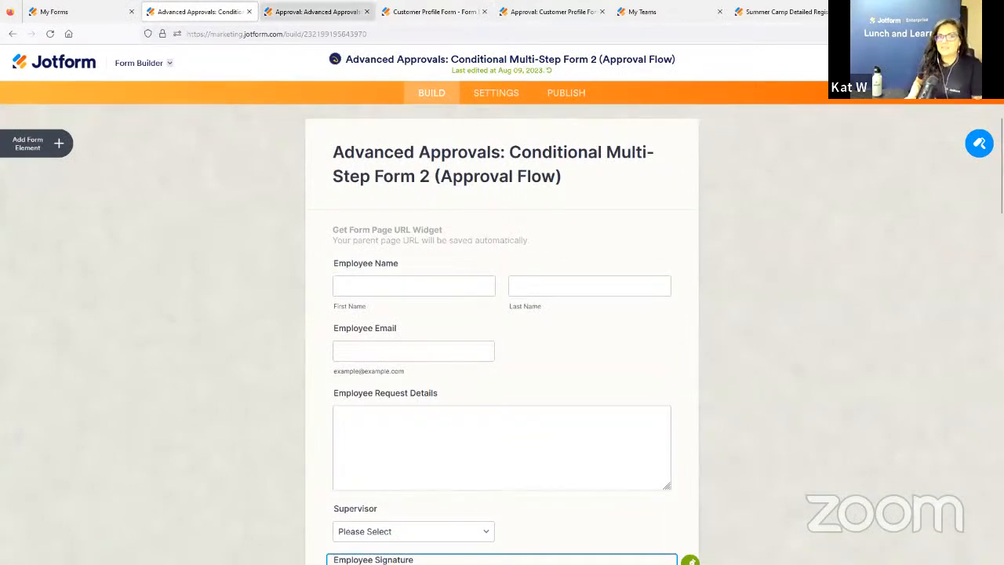
pyautogui.click(317, 12)
pyautogui.scroll(1, 358, 195)
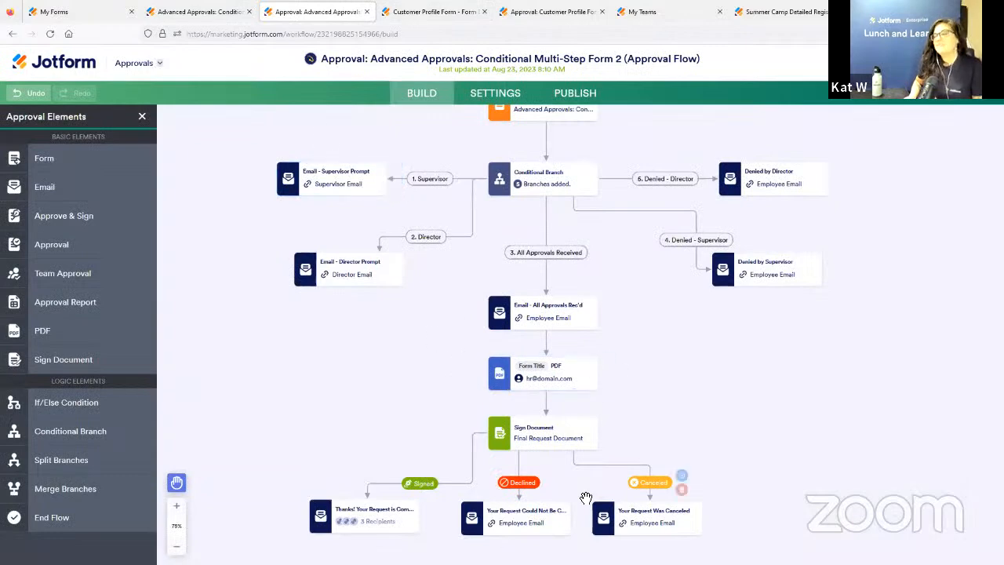
pyautogui.moveTo(398, 196)
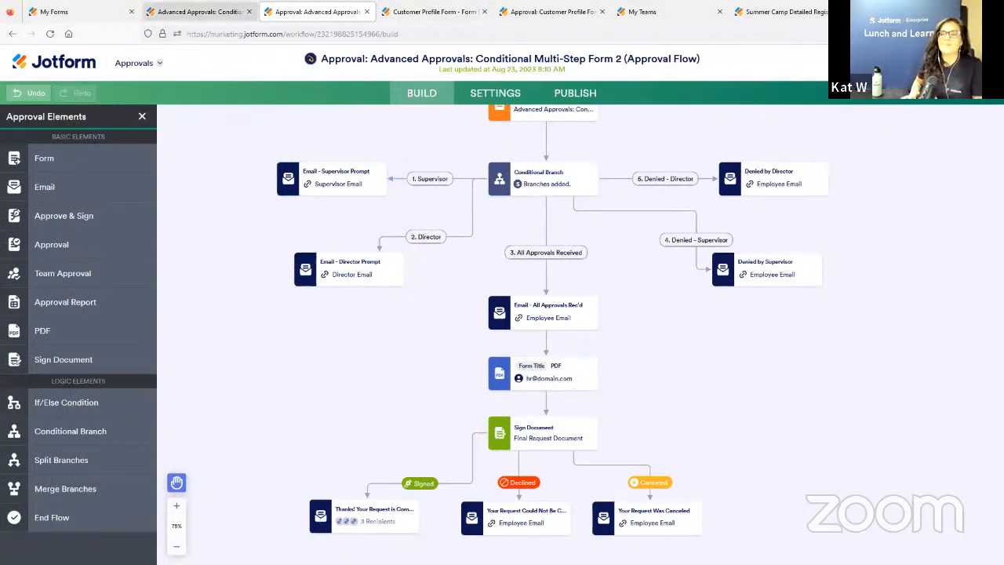
# Return to the form and examine the Get Form Page URL widget and the employee request fields.
pyautogui.click(202, 11)
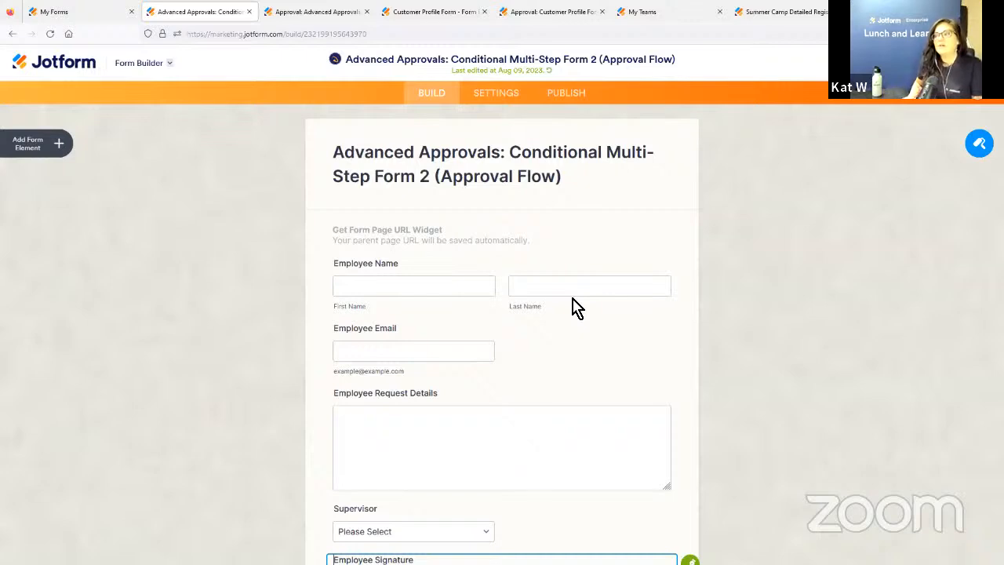
pyautogui.click(513, 244)
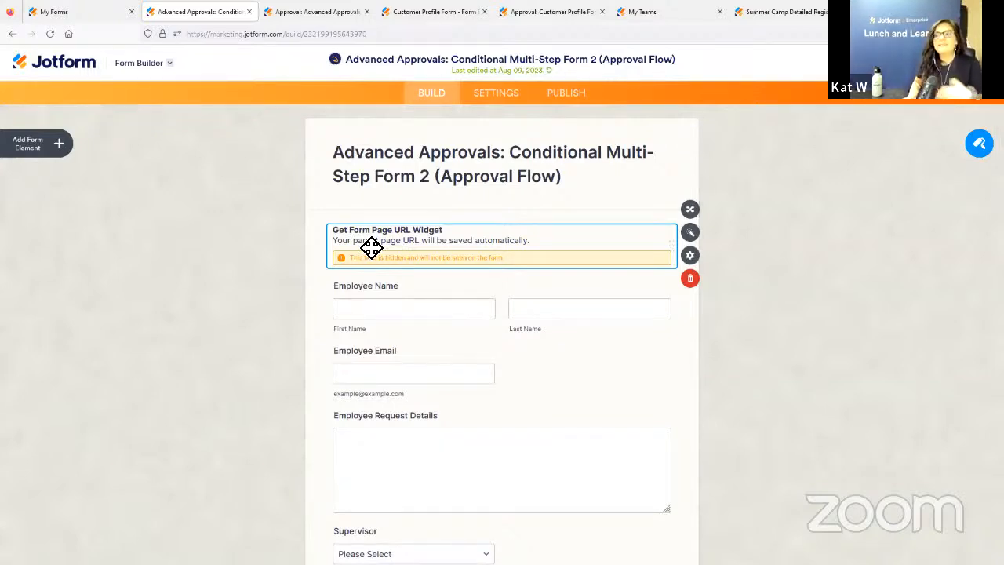
pyautogui.scroll(-4, 468, 263)
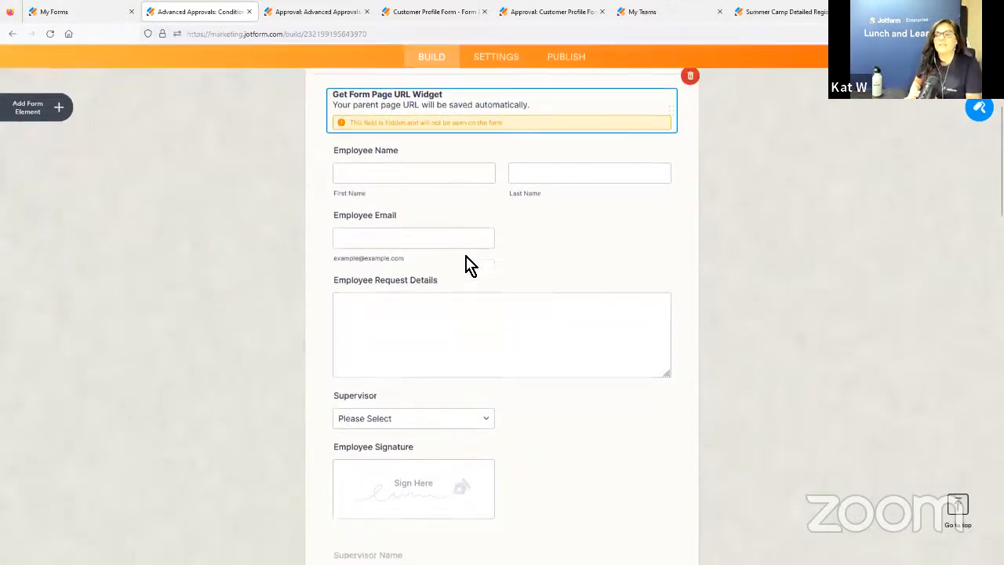
pyautogui.scroll(-5, 471, 259)
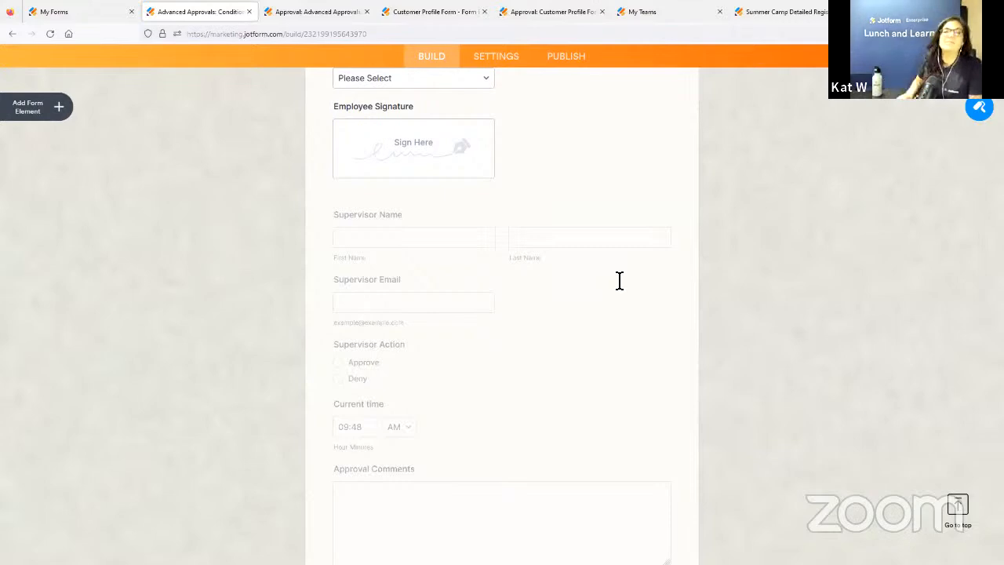
pyautogui.scroll(5, 620, 280)
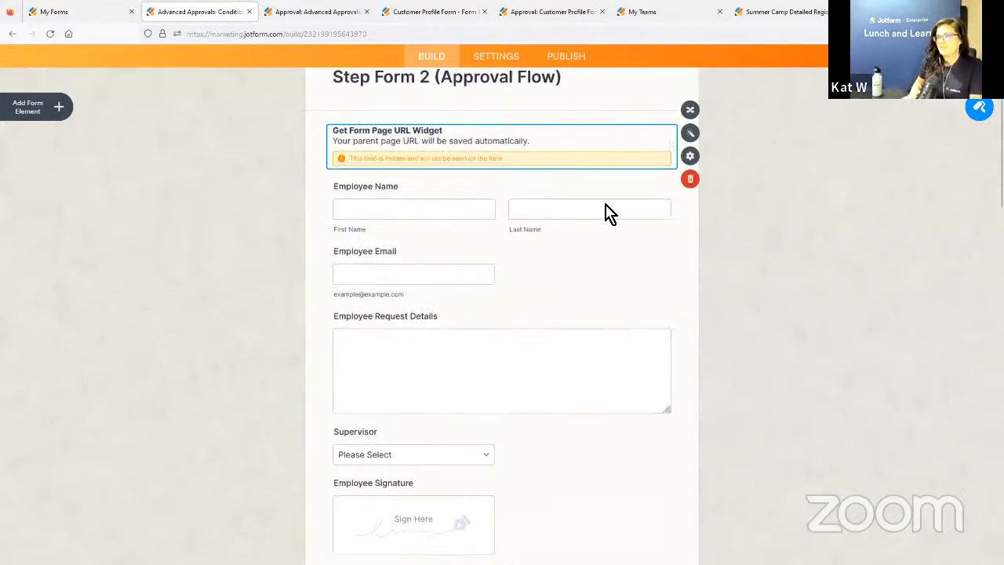
# Review the form's supervisor and director approval sections, including their action, comment, denial and signature fields.
pyautogui.scroll(-4, 609, 340)
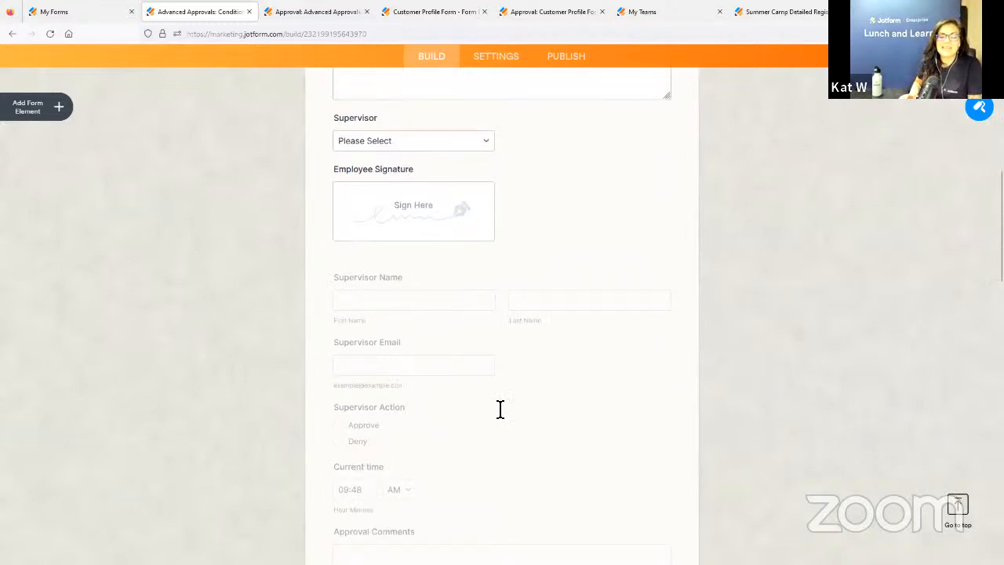
pyautogui.scroll(-2, 511, 312)
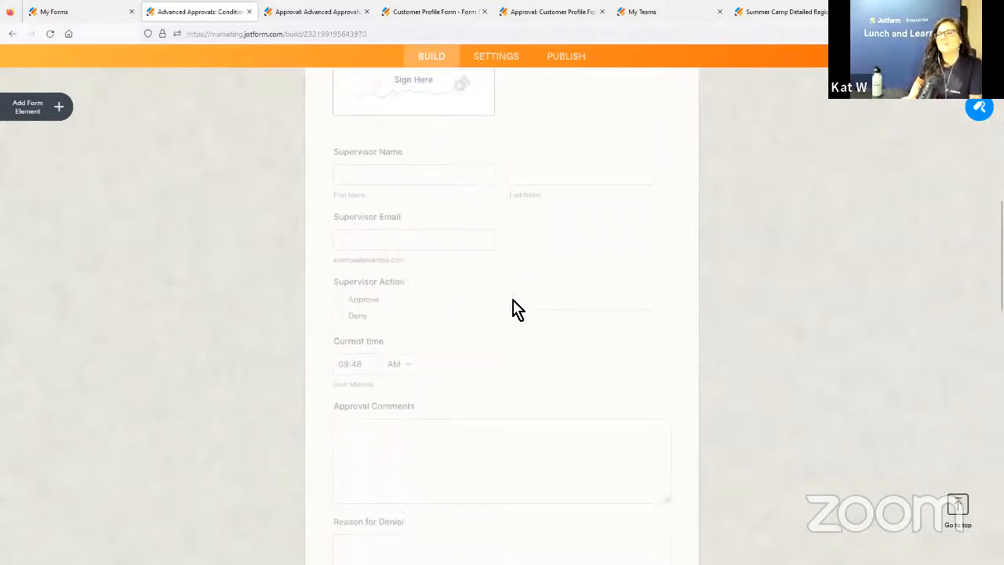
pyautogui.scroll(-1, 507, 269)
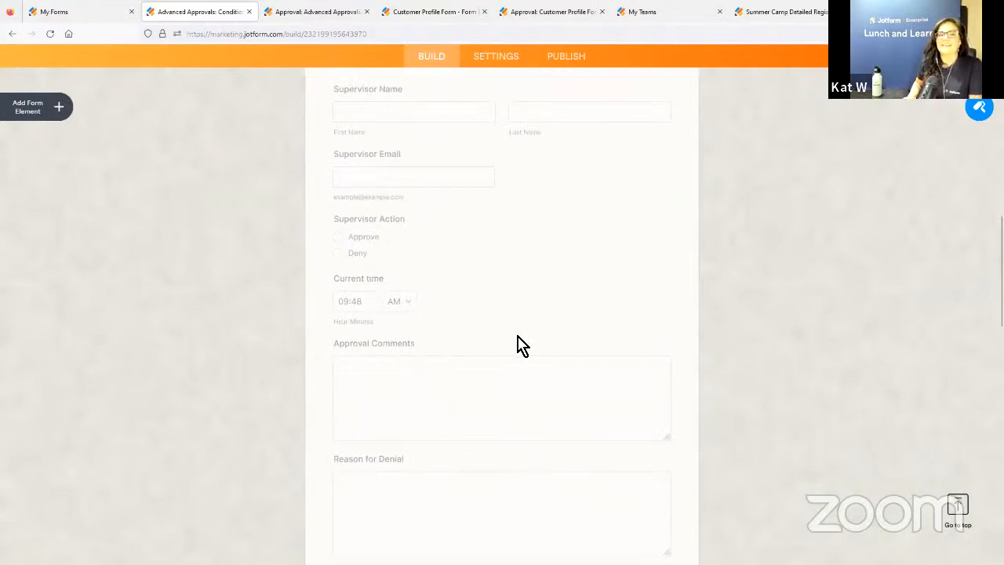
pyautogui.scroll(-6, 639, 387)
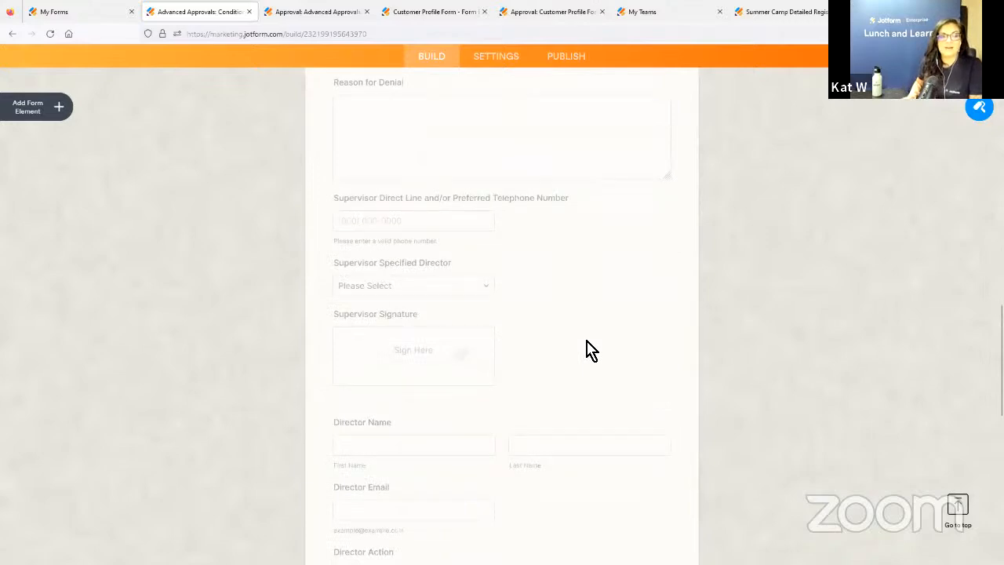
pyautogui.scroll(-3, 526, 291)
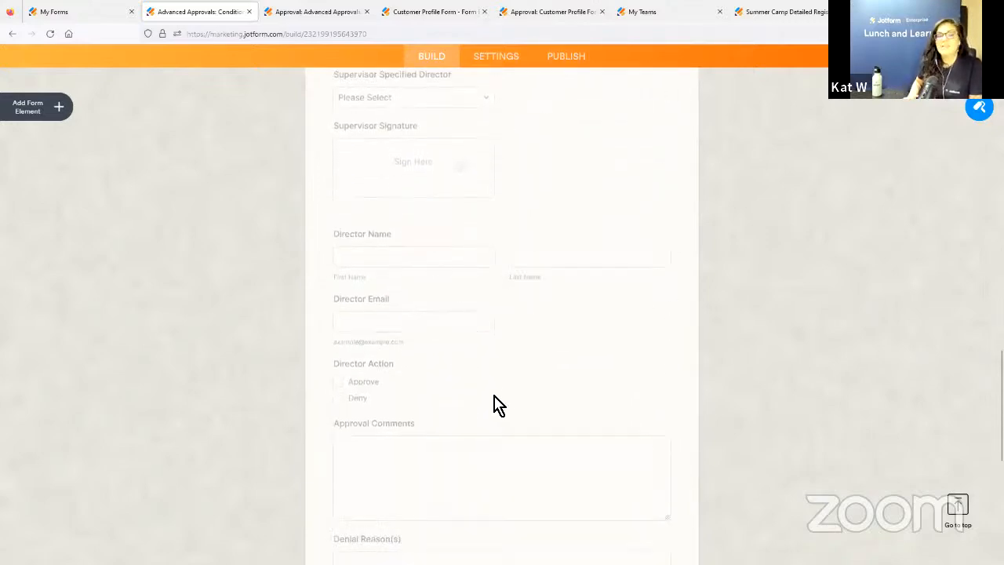
pyautogui.scroll(15, 494, 405)
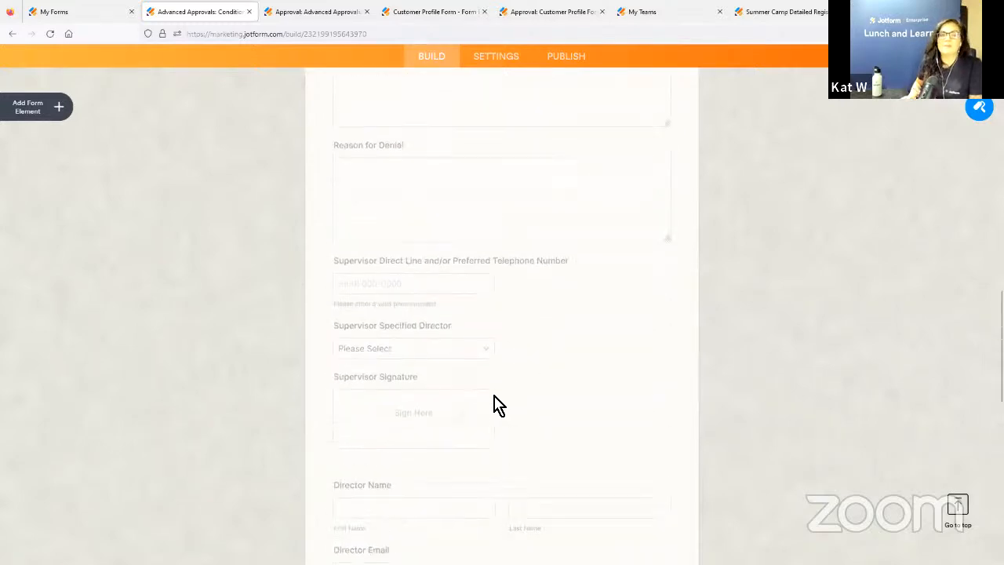
pyautogui.scroll(1, 444, 413)
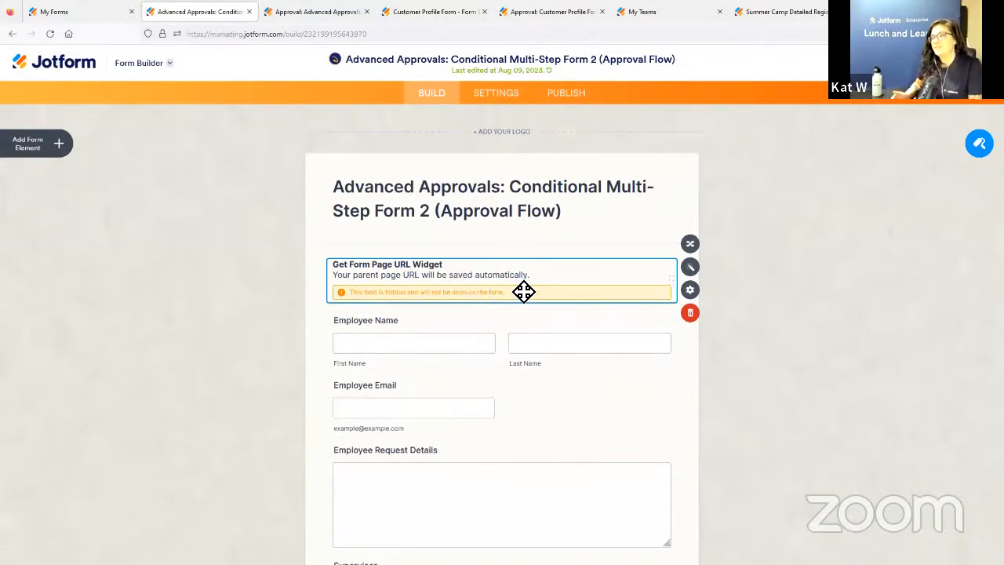
# Go through the form once more from the employee section to the Director Action field and back to the title.
pyautogui.scroll(-2, 523, 292)
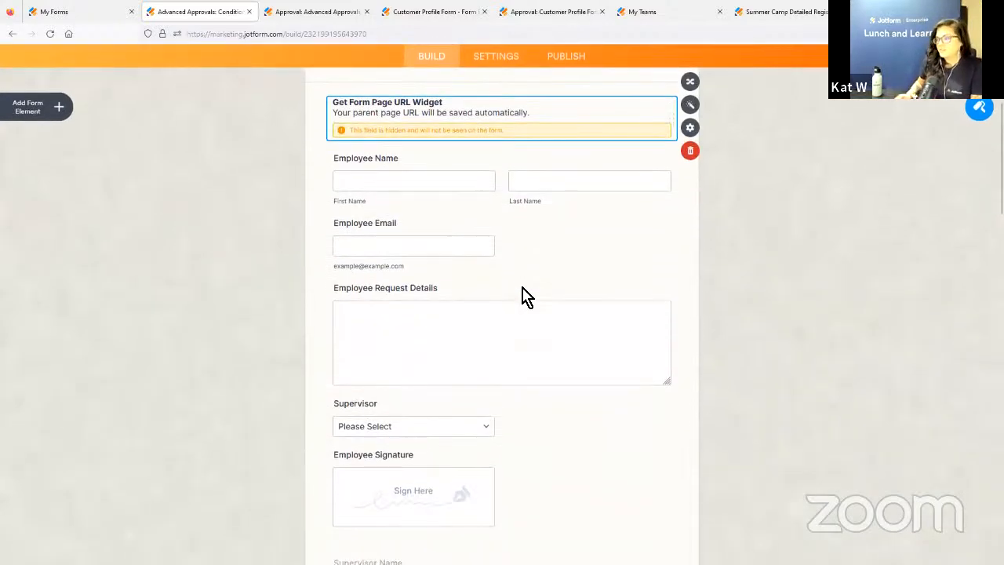
pyautogui.scroll(-5, 545, 274)
pyautogui.scroll(-6, 353, 298)
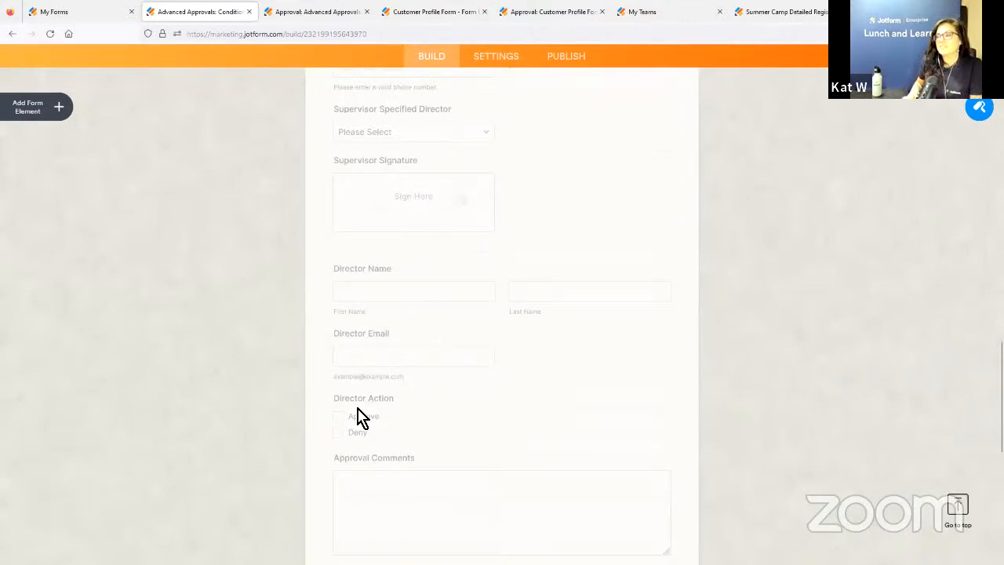
pyautogui.scroll(12, 388, 419)
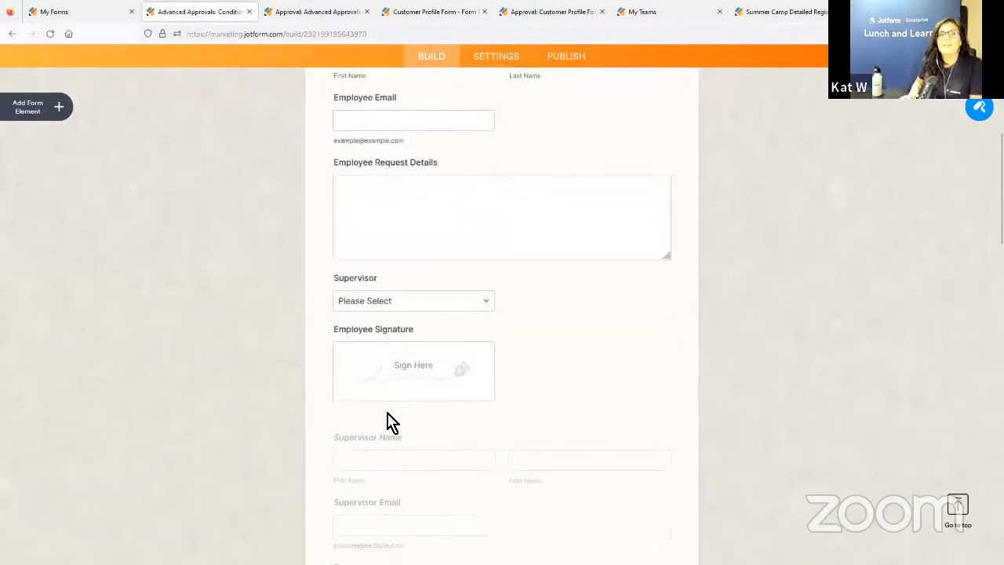
pyautogui.scroll(1, 391, 422)
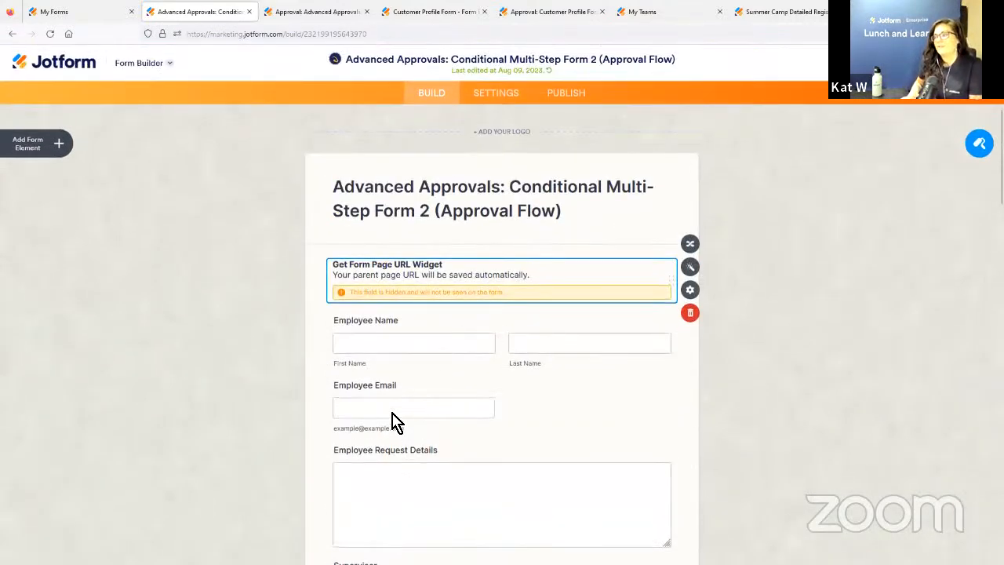
# Look up the approval flow linked to the form in its settings, and open that flow's diagram.
pyautogui.click(507, 101)
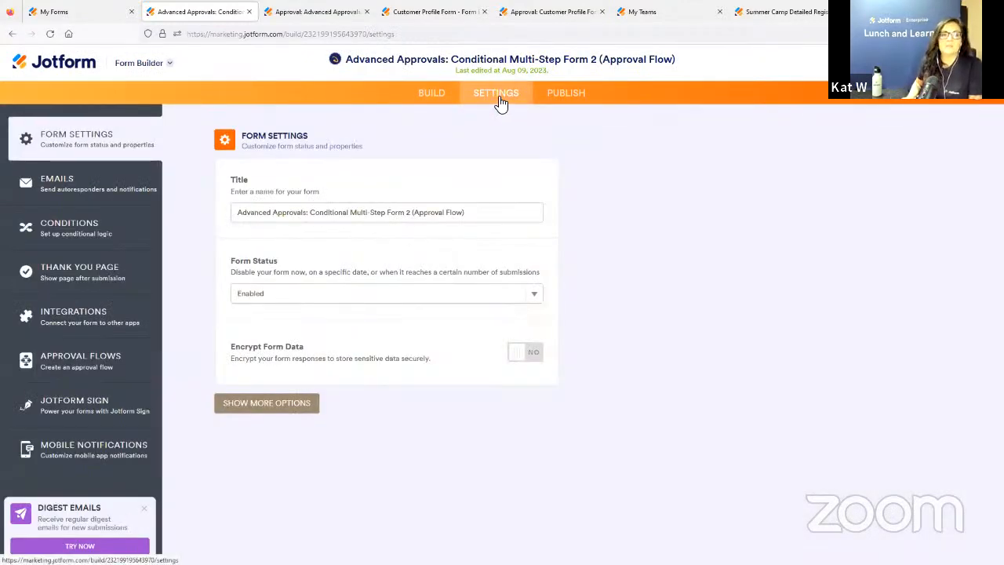
pyautogui.click(121, 363)
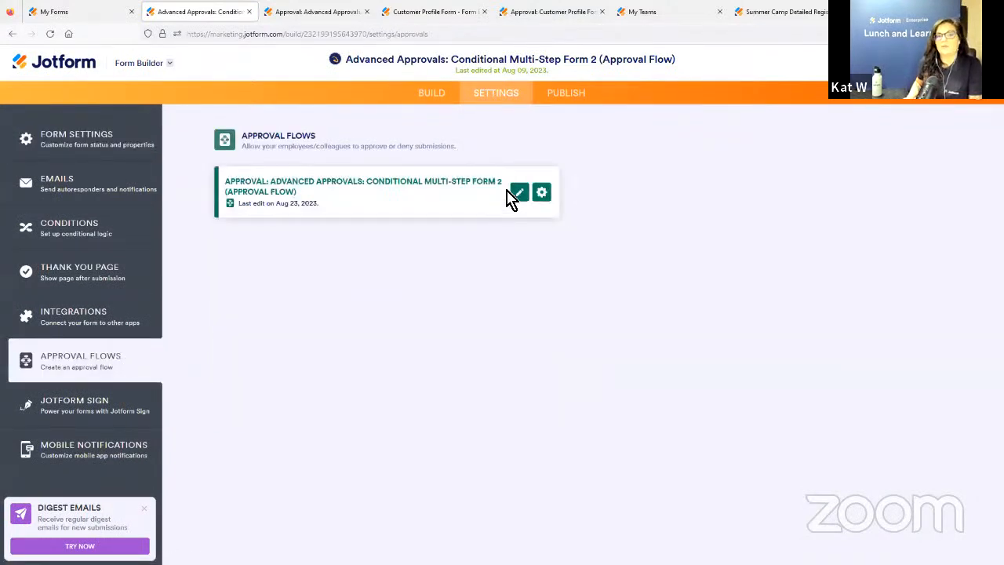
pyautogui.click(516, 198)
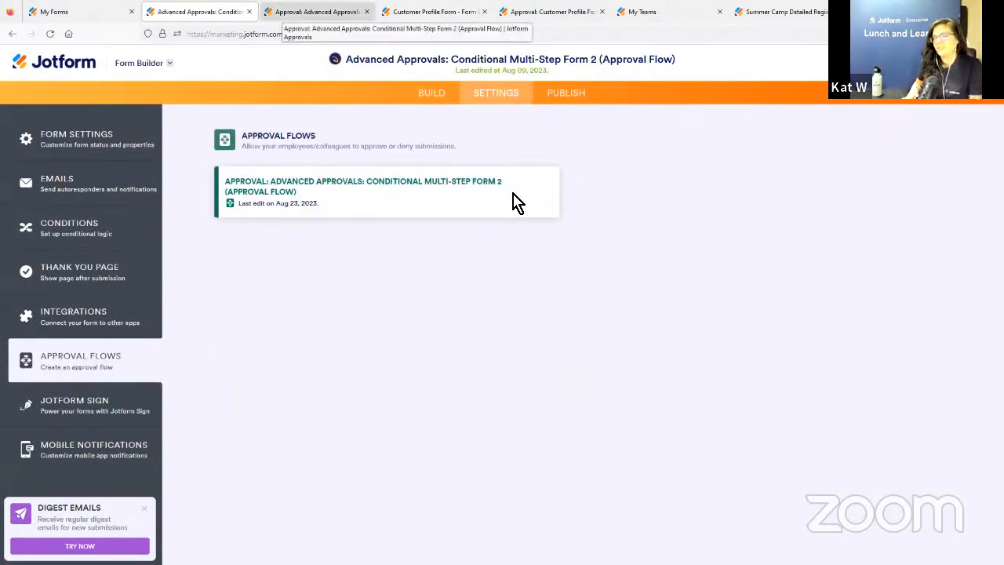
pyautogui.click(285, 12)
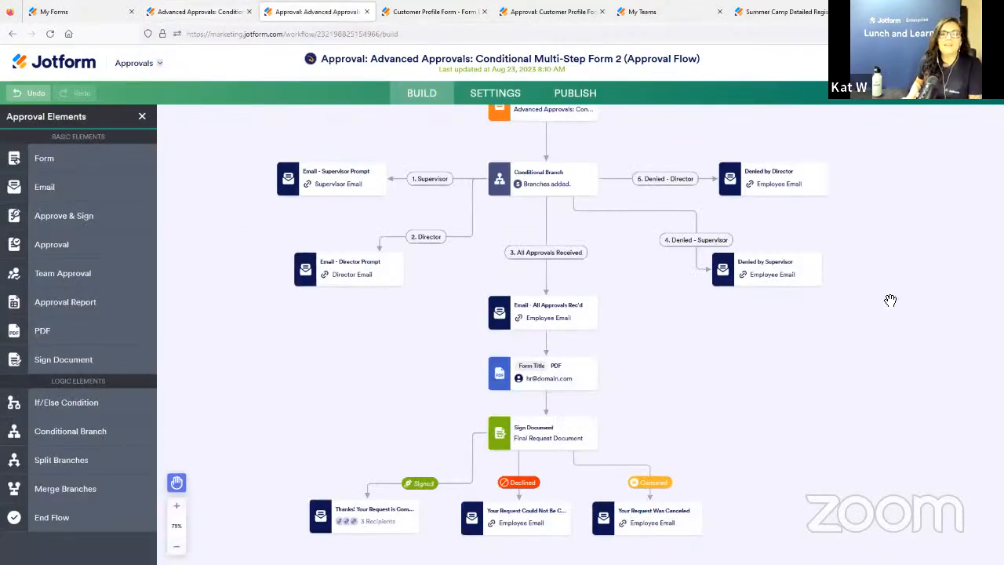
# Examine the flow from the starting form through the five conditional branches to the Sign Document outcomes.
pyautogui.moveTo(891, 300); pyautogui.dragTo(877, 372)
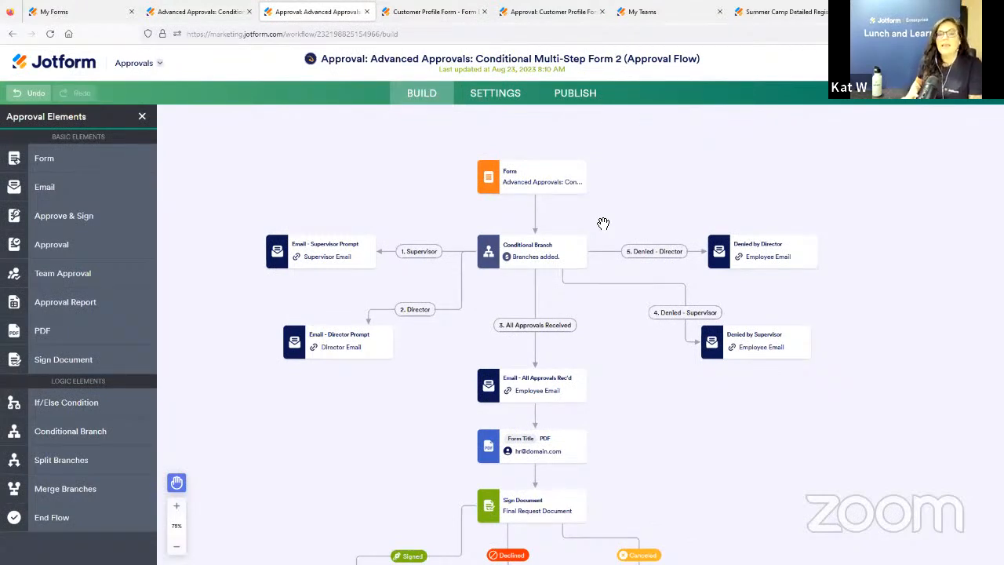
pyautogui.moveTo(674, 318)
pyautogui.moveTo(591, 448); pyautogui.dragTo(605, 355)
pyautogui.moveTo(587, 398)
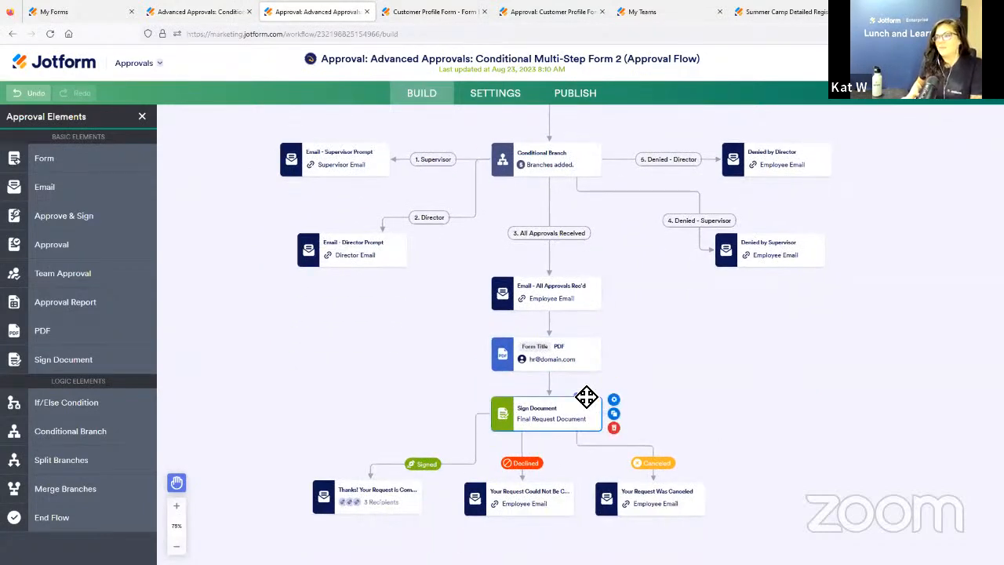
pyautogui.moveTo(824, 392); pyautogui.dragTo(768, 436)
pyautogui.moveTo(550, 231); pyautogui.dragTo(369, 236)
pyautogui.moveTo(538, 314)
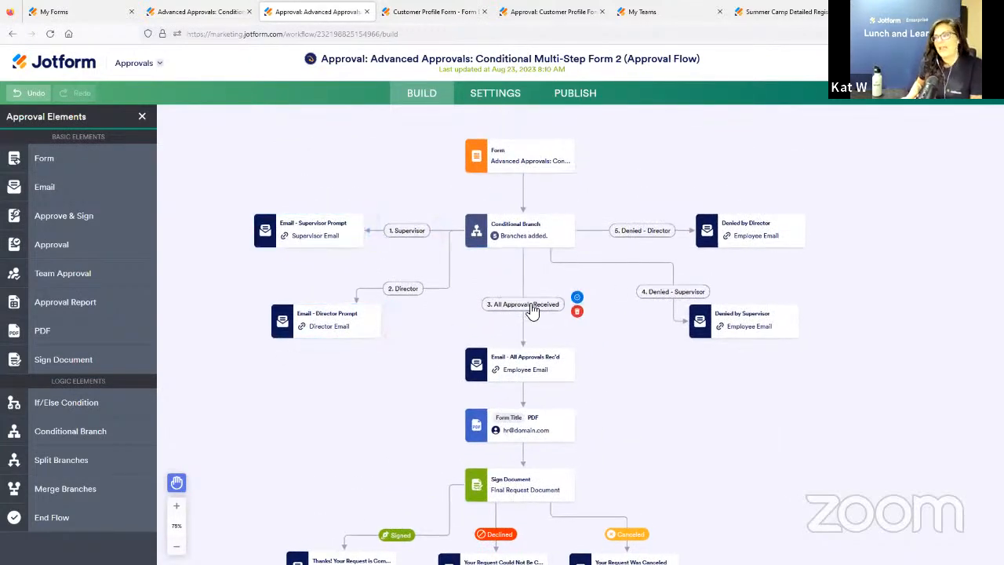
# Examine the All Approvals Received path through its email, PDF and Sign Document elements.
pyautogui.moveTo(528, 369); pyautogui.dragTo(637, 401)
pyautogui.scroll(-2, 628, 307)
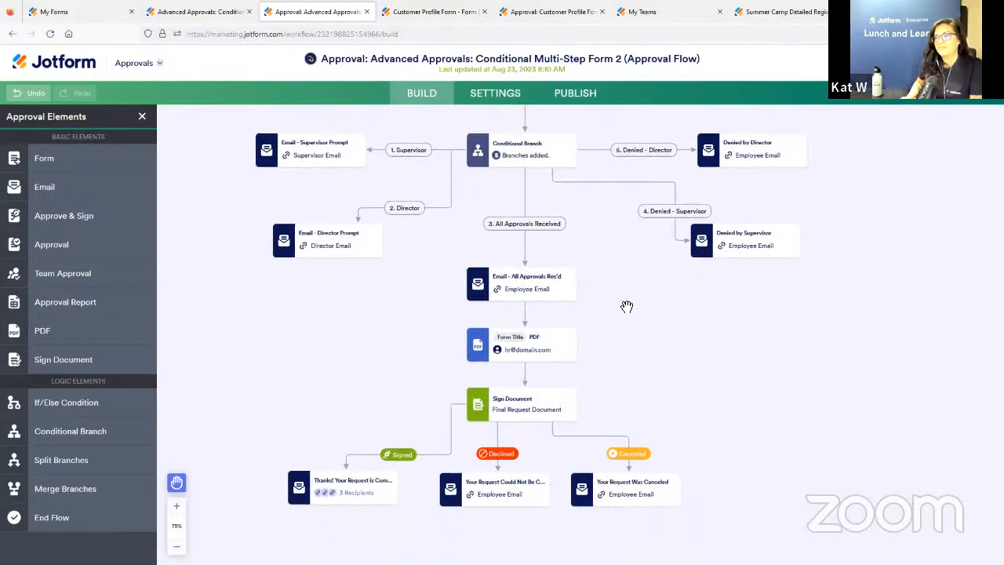
pyautogui.moveTo(571, 340)
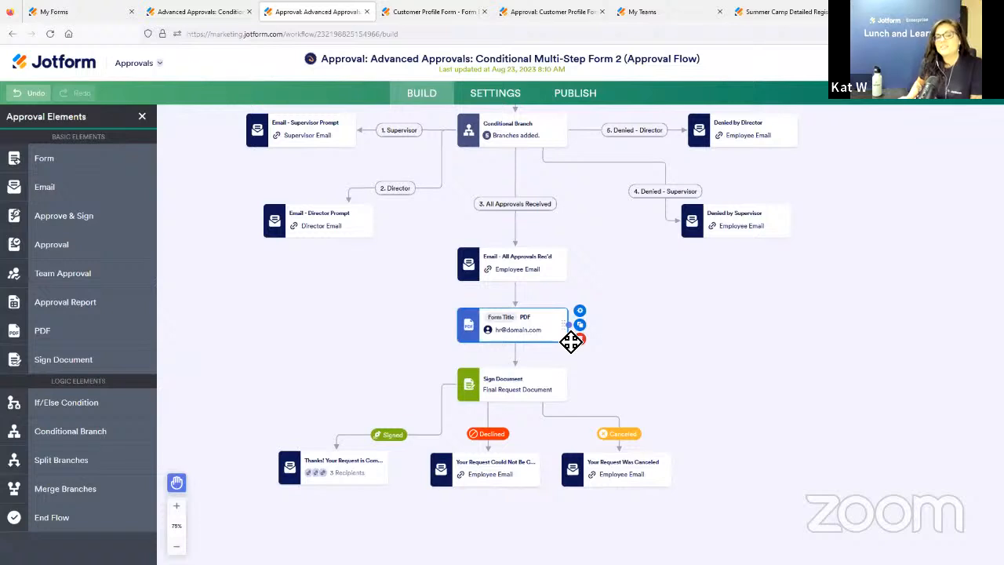
pyautogui.moveTo(564, 327); pyautogui.dragTo(557, 310)
pyautogui.moveTo(510, 210)
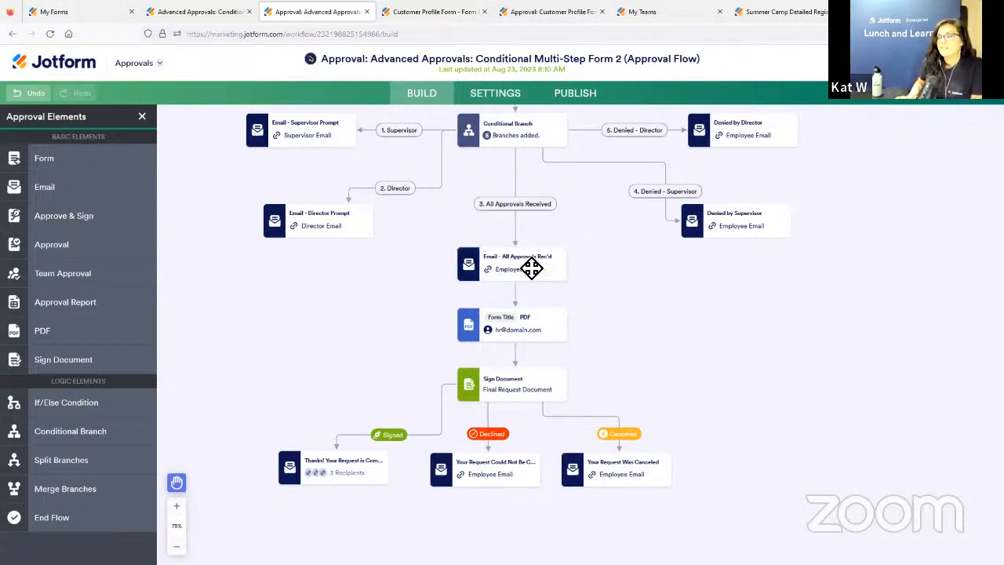
# Open the properties of the PDF element between the All Approvals Rec'd email and the Sign Document element.
pyautogui.scroll(-1, 635, 260)
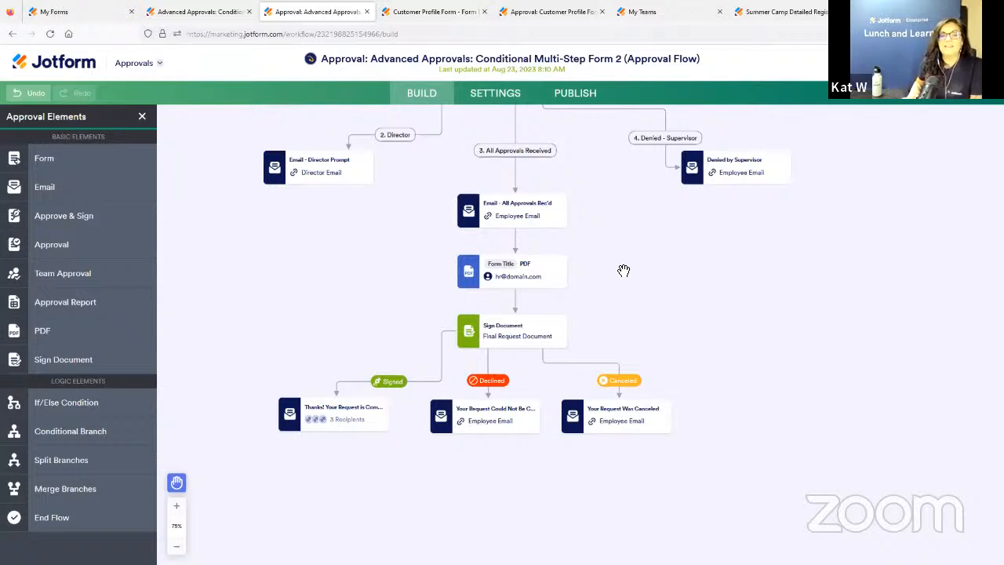
pyautogui.moveTo(525, 271)
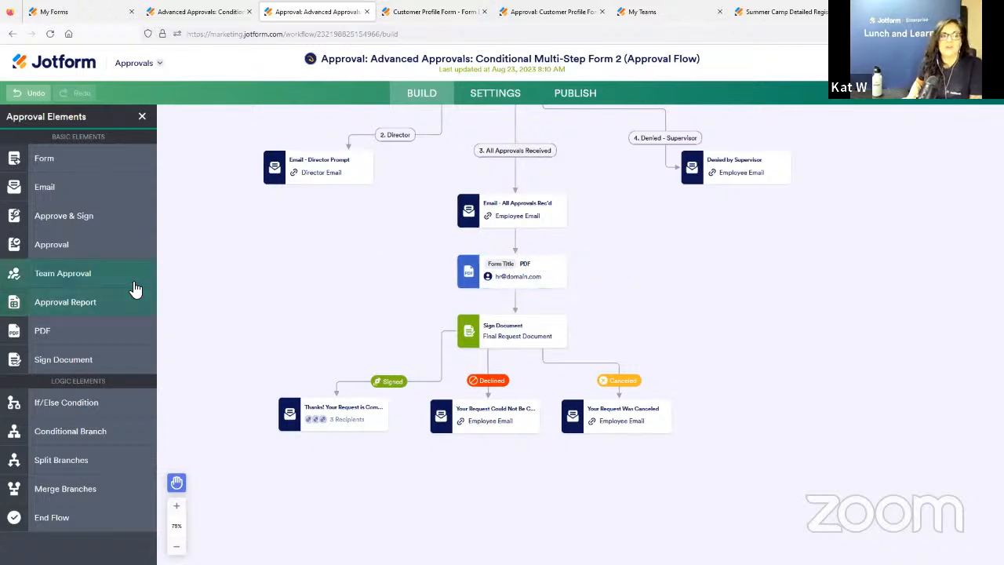
pyautogui.moveTo(75, 337); pyautogui.dragTo(482, 280)
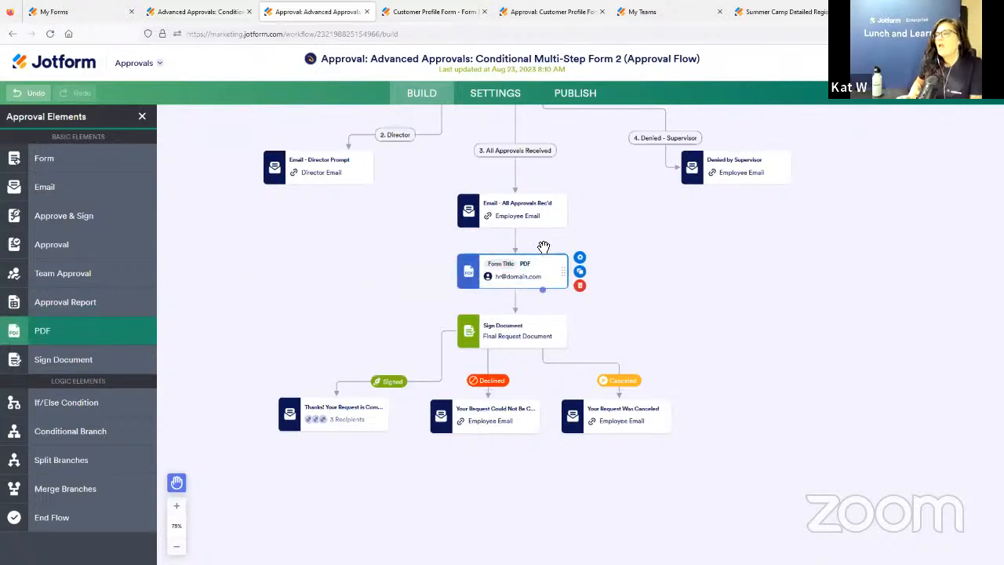
pyautogui.click(580, 257)
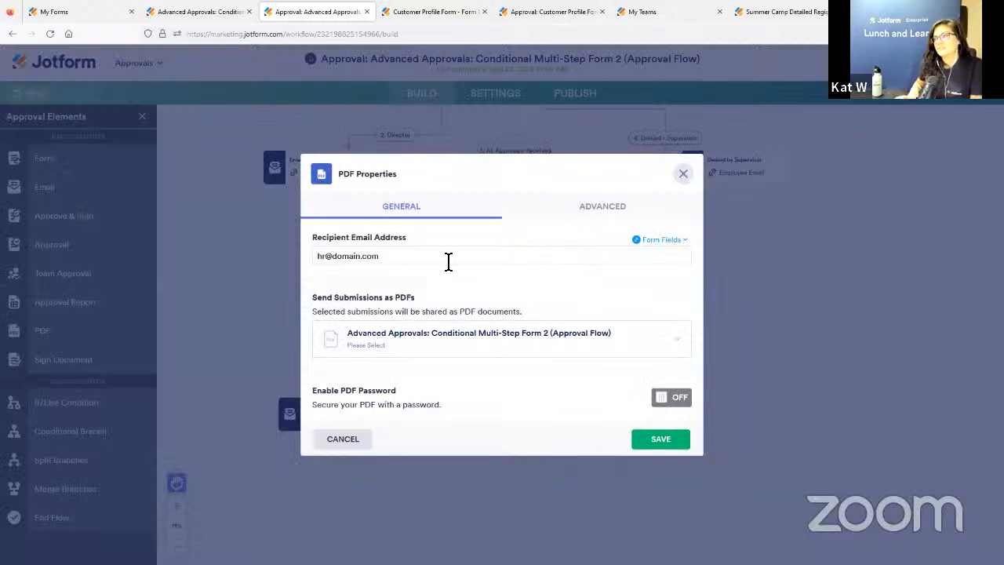
# Check which form email fields are available as the PDF element's recipient, and close its properties without changing anything.
pyautogui.click(659, 239)
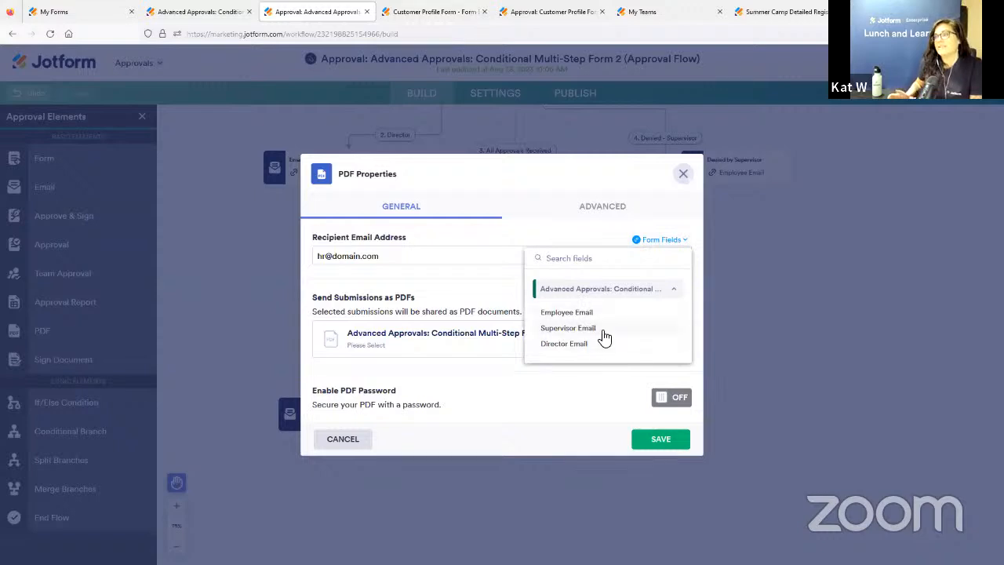
pyautogui.click(570, 240)
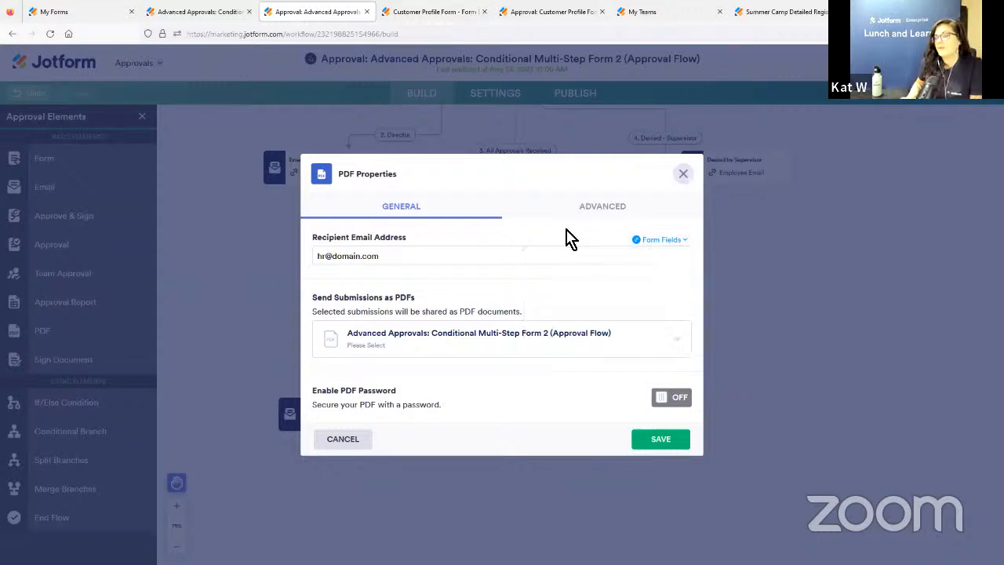
pyautogui.click(679, 174)
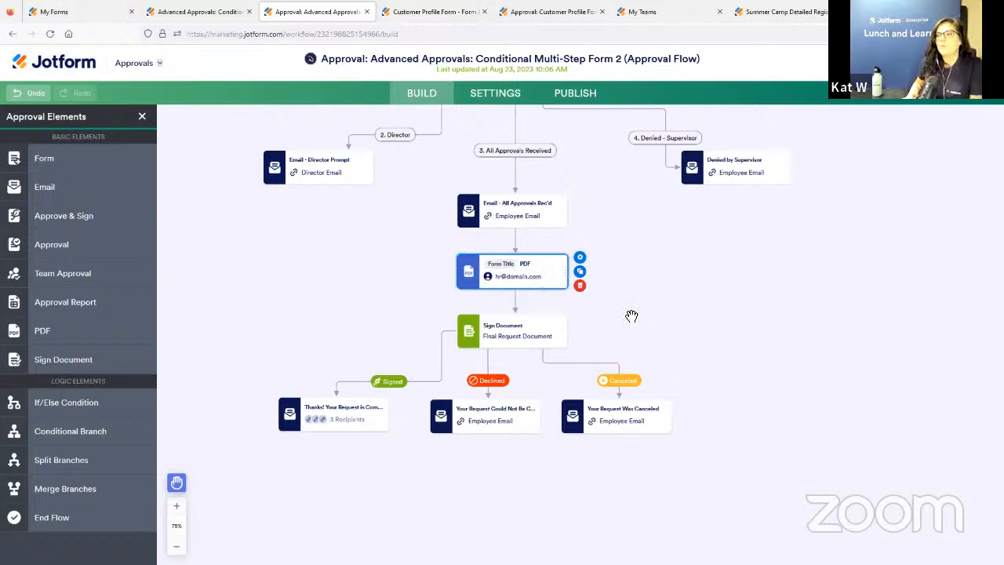
# Review the document and signer fields in the Sign Document element's properties.
pyautogui.scroll(-1, 679, 312)
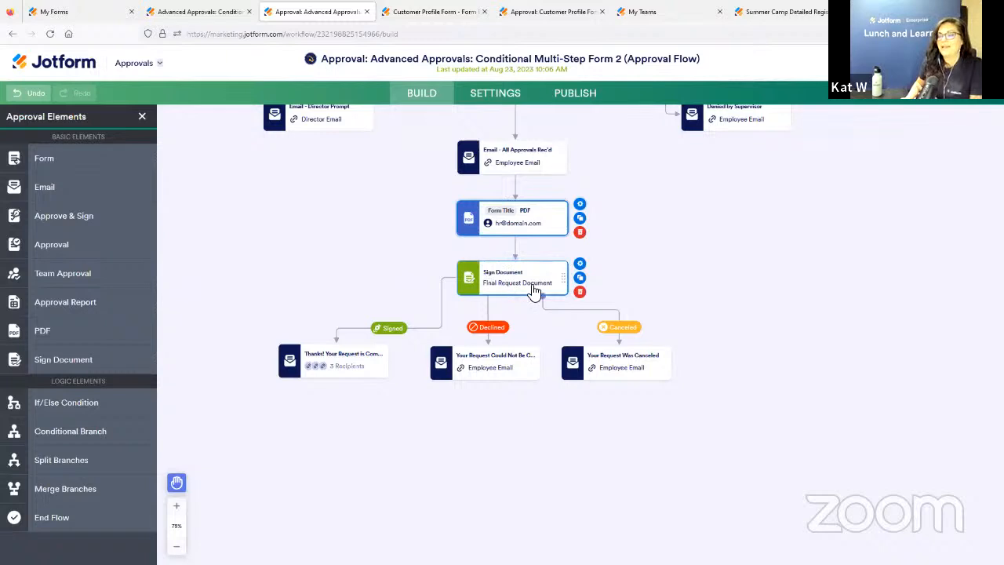
pyautogui.click(580, 264)
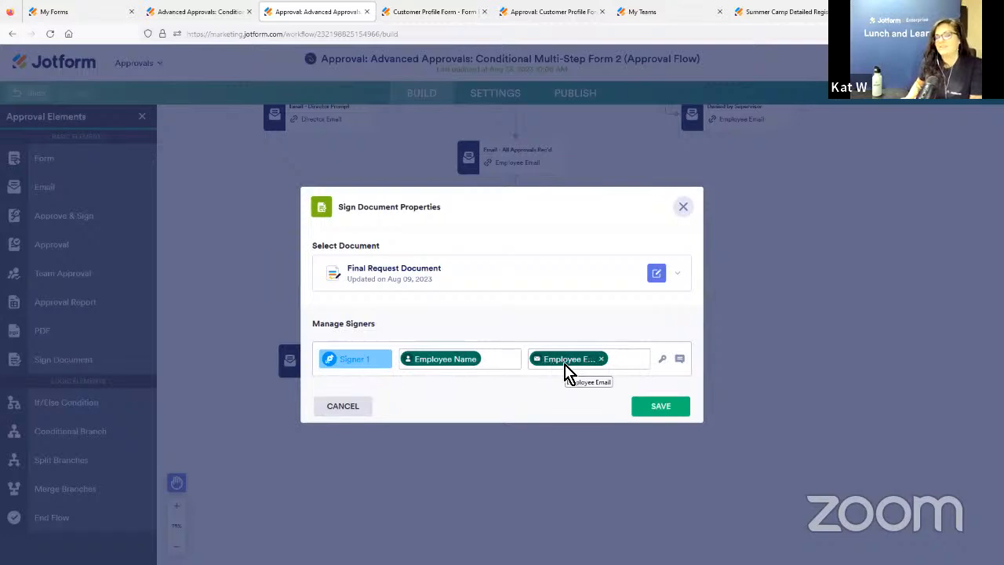
pyautogui.click(683, 207)
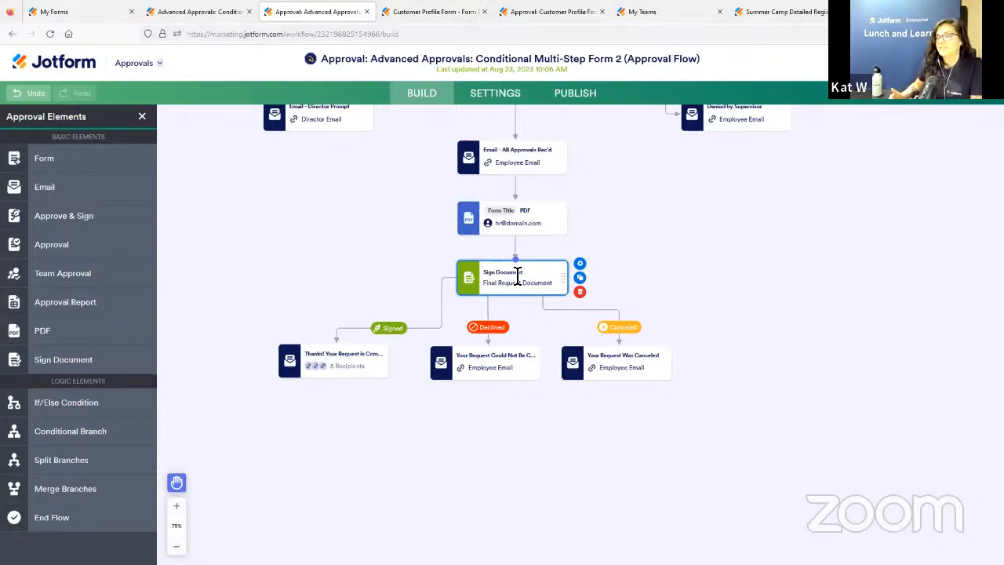
# Highlight the submission edit link in the content of the Email - Supervisor Prompt element, and close the email's properties.
pyautogui.scroll(2, 397, 271)
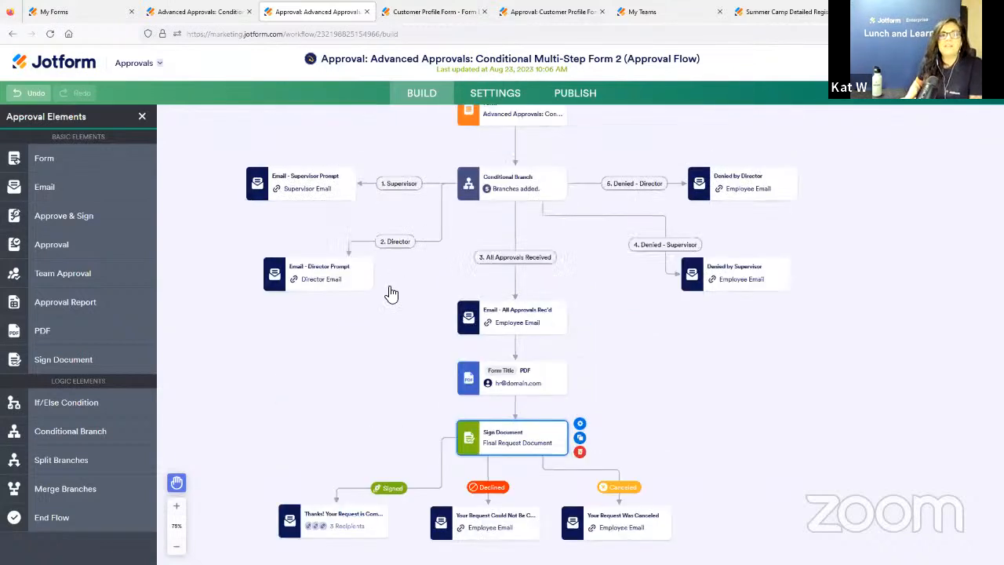
pyautogui.click(367, 182)
pyautogui.click(367, 171)
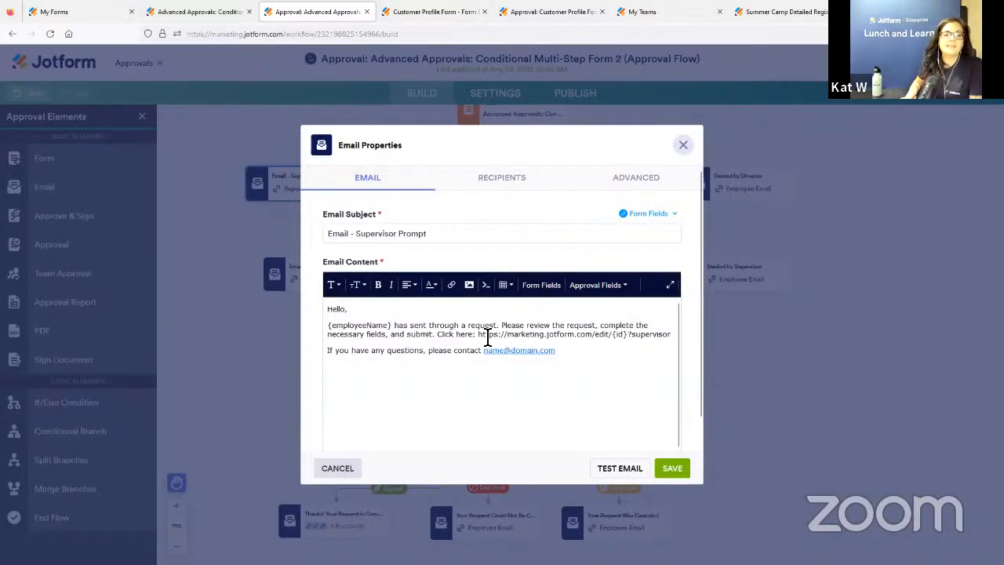
pyautogui.moveTo(481, 336); pyautogui.dragTo(673, 332)
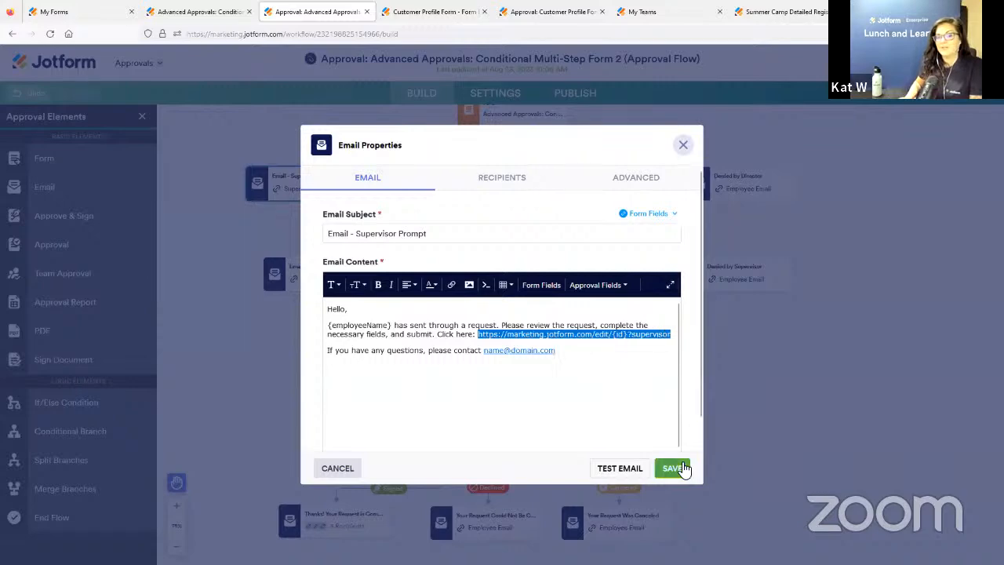
pyautogui.press('Escape')
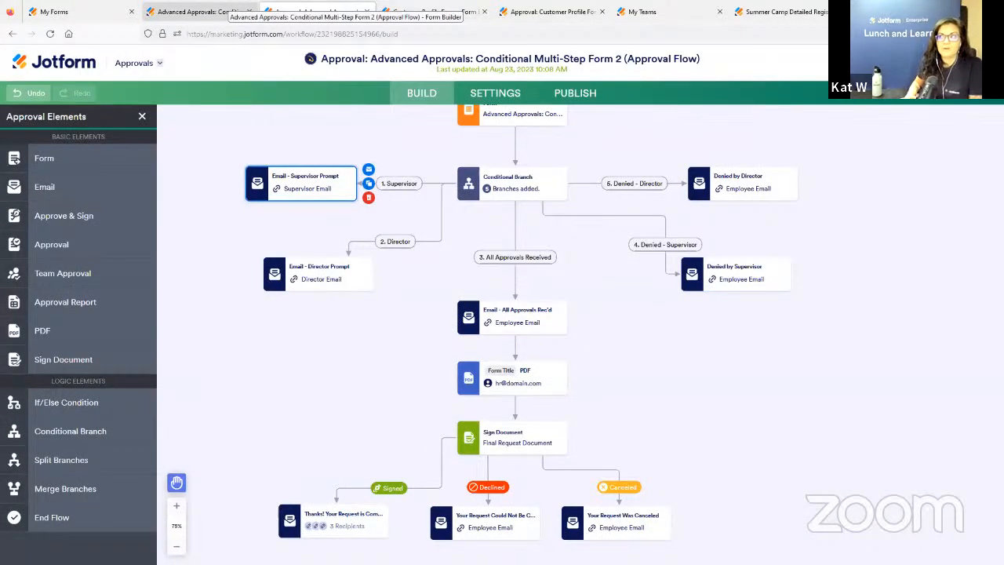
# Open the Jotform Sign settings from the form's Employee Signature field, and highlight the "Disable submission editing" point.
pyautogui.click(196, 11)
pyautogui.click(442, 92)
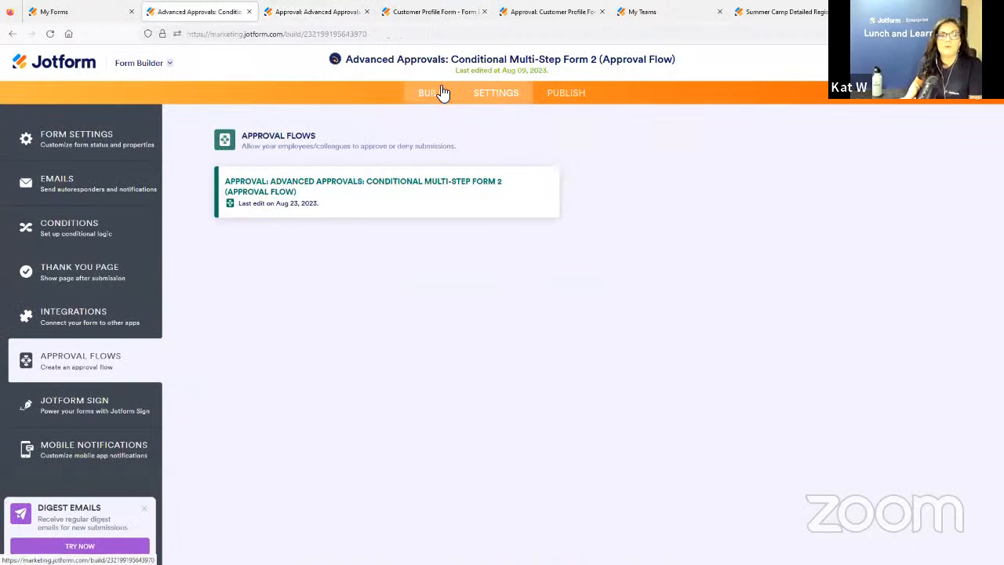
pyautogui.scroll(-6, 680, 312)
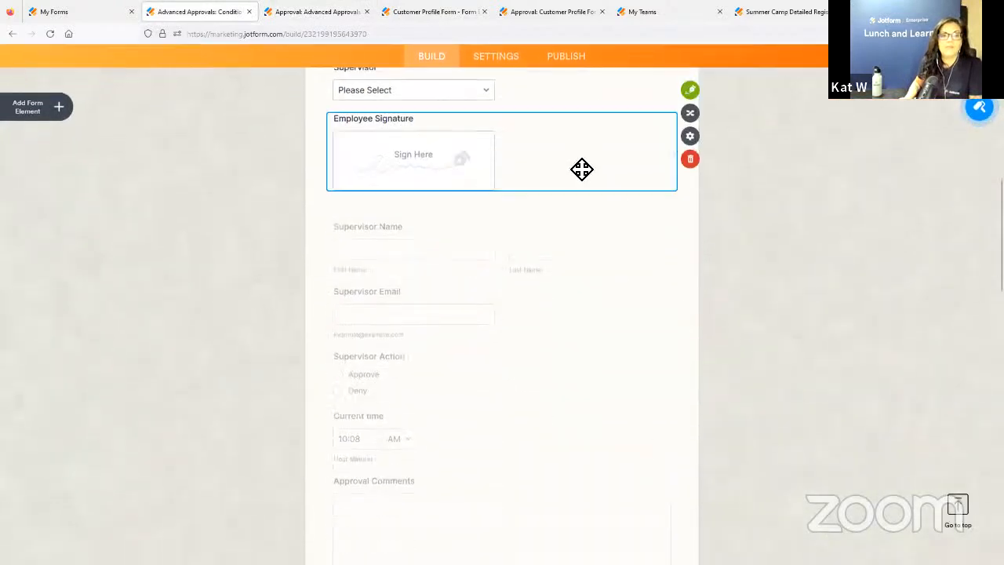
pyautogui.click(692, 110)
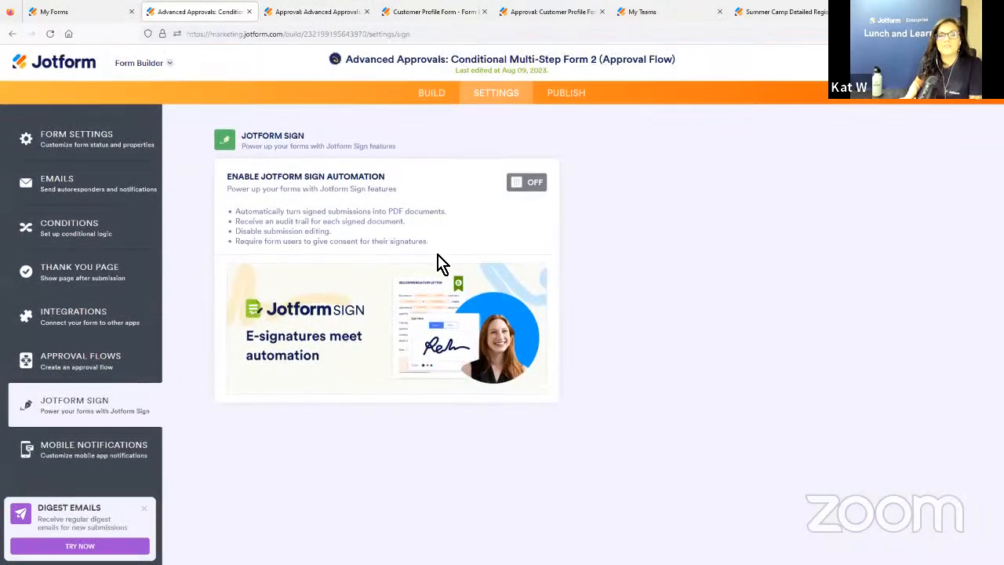
pyautogui.moveTo(345, 236); pyautogui.dragTo(233, 239)
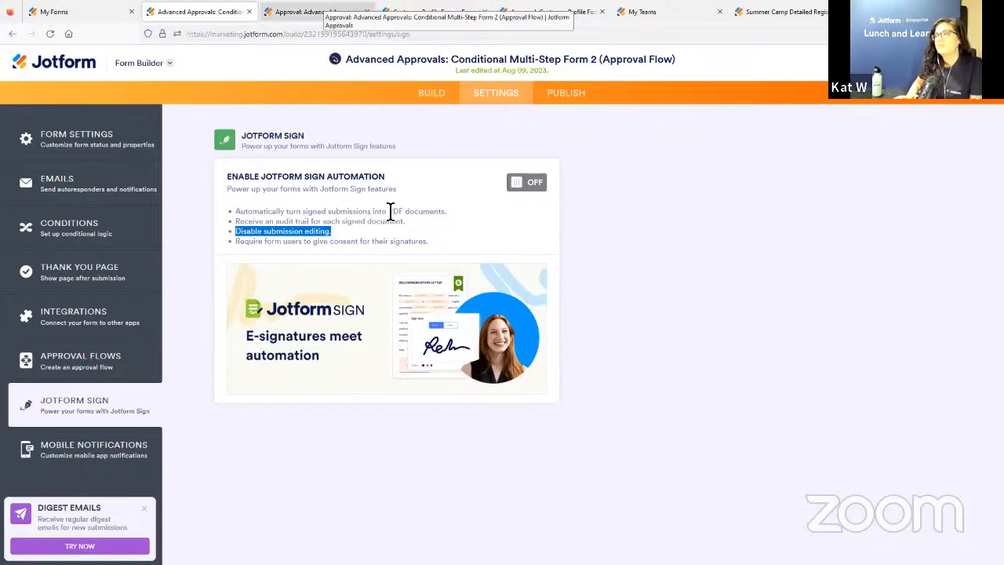
# Return to the approval flow diagram and review the path from the supervisor and director prompts to the Sign Document outcomes.
pyautogui.click(325, 15)
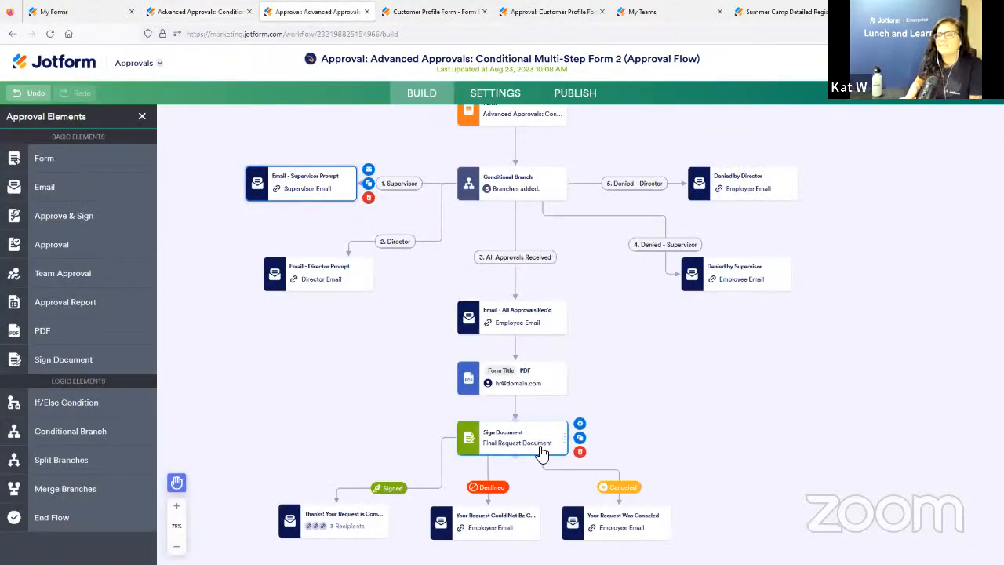
pyautogui.moveTo(666, 414); pyautogui.dragTo(681, 355)
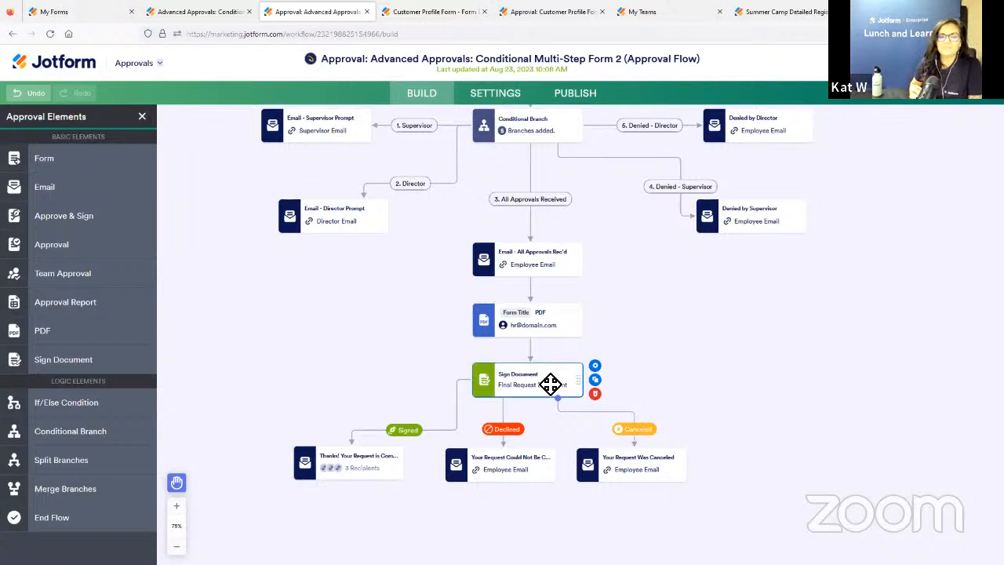
pyautogui.scroll(2, 684, 369)
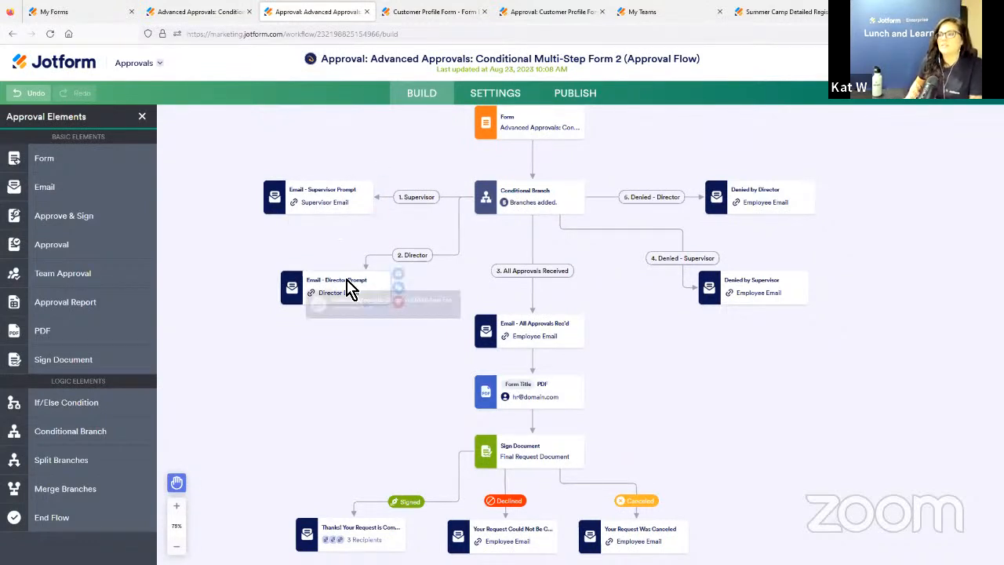
pyautogui.scroll(-1, 767, 420)
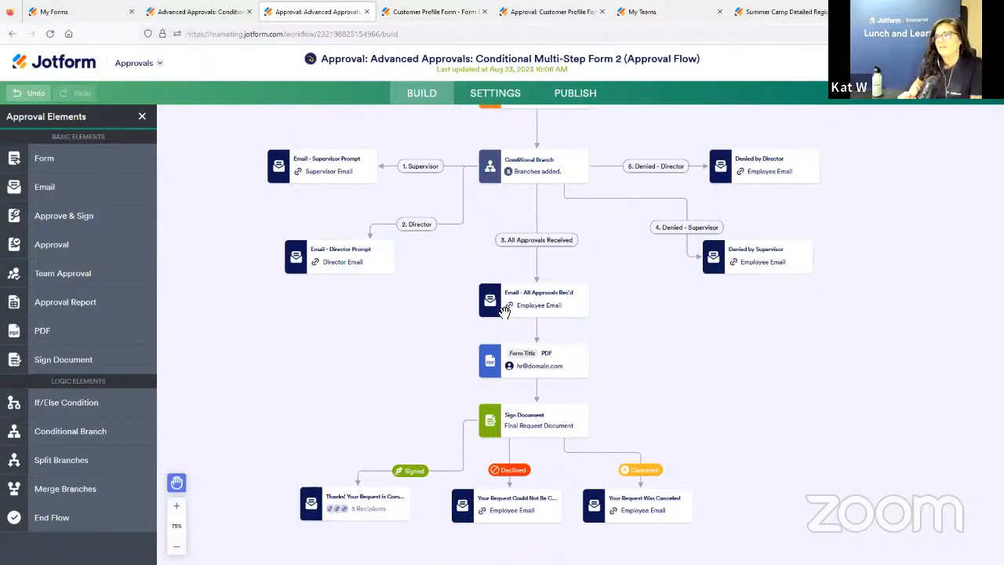
pyautogui.moveTo(725, 361); pyautogui.dragTo(733, 390)
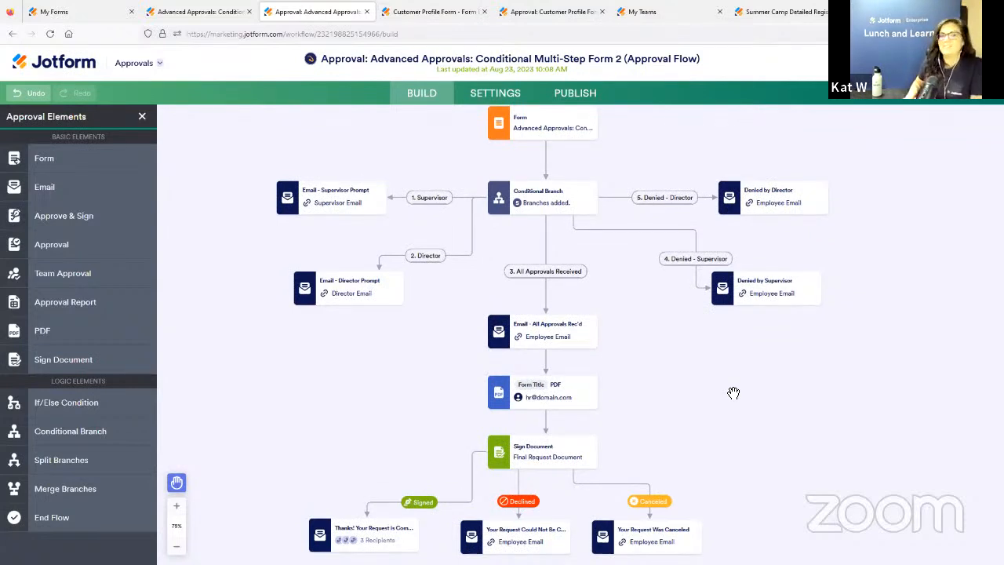
# Open the Approvals team workspace from the forms list.
pyautogui.click(86, 11)
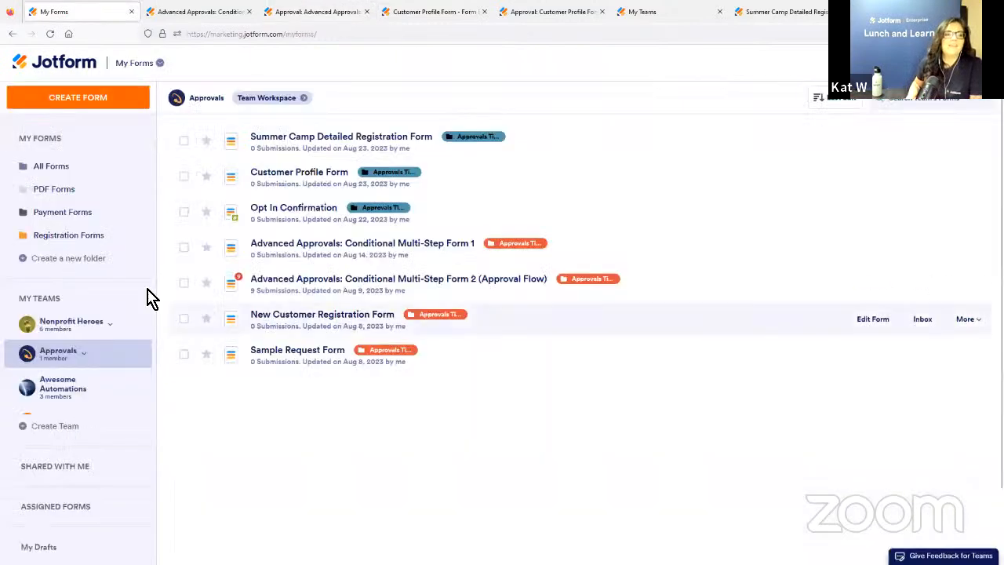
pyautogui.click(288, 103)
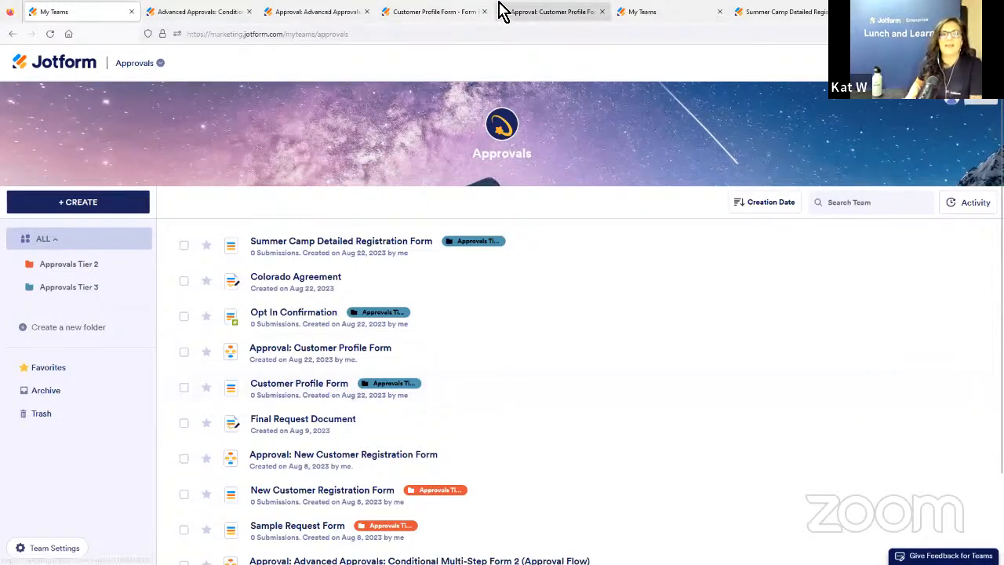
# Open the Customer Profile Form in the form builder and examine its fields from the Customer ID through the Submit button.
pyautogui.click(464, 11)
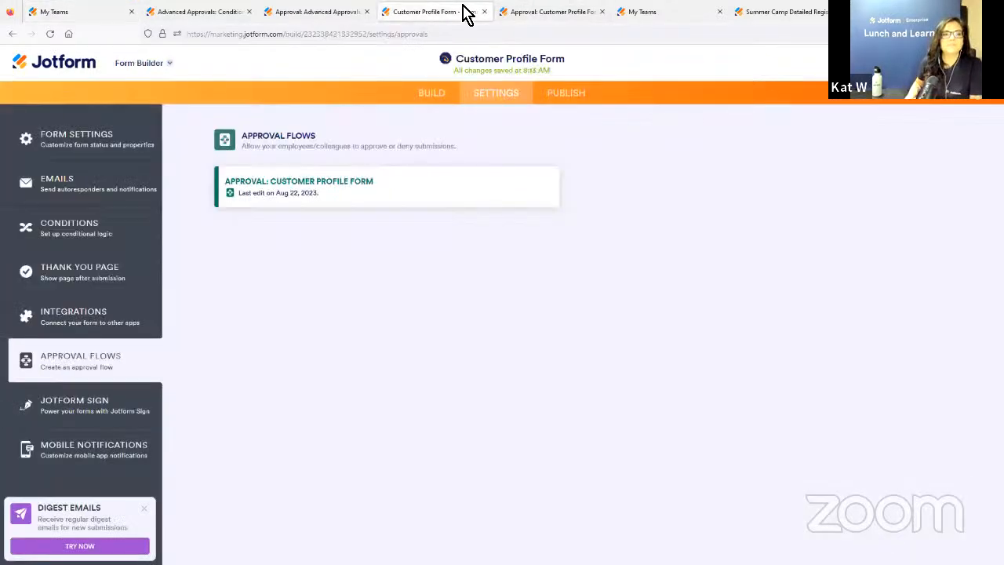
pyautogui.click(447, 95)
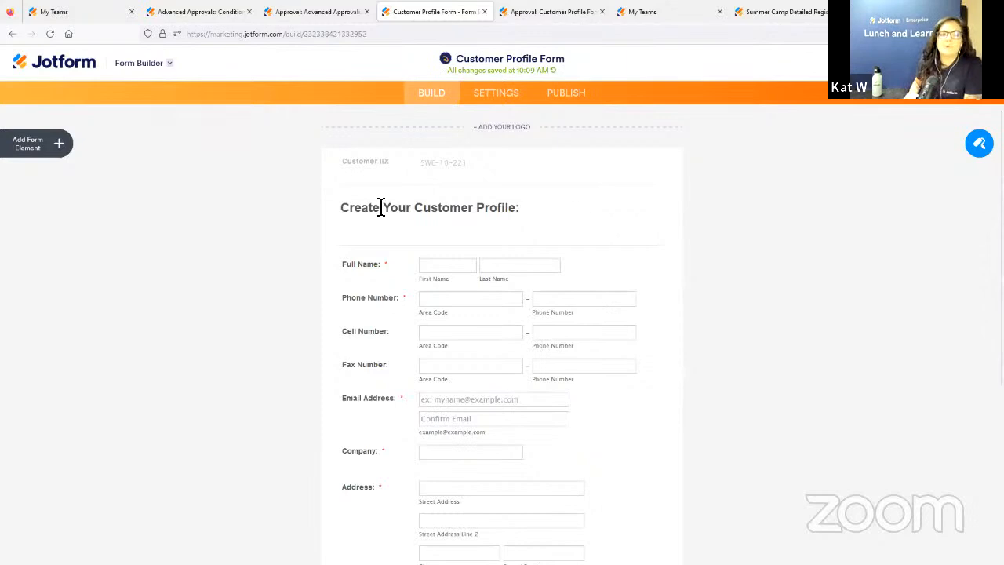
pyautogui.scroll(-2, 604, 311)
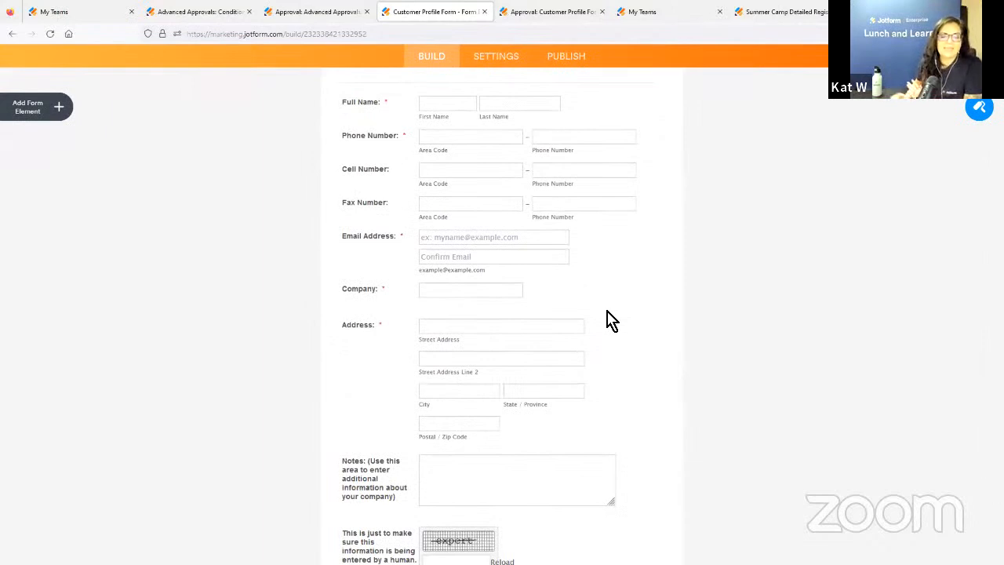
pyautogui.scroll(-1, 621, 287)
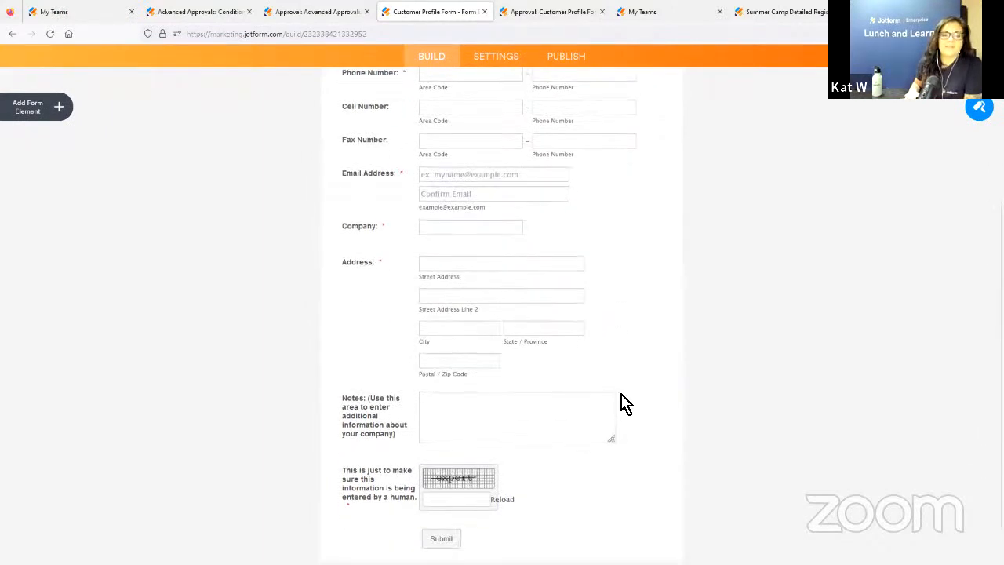
pyautogui.scroll(3, 624, 404)
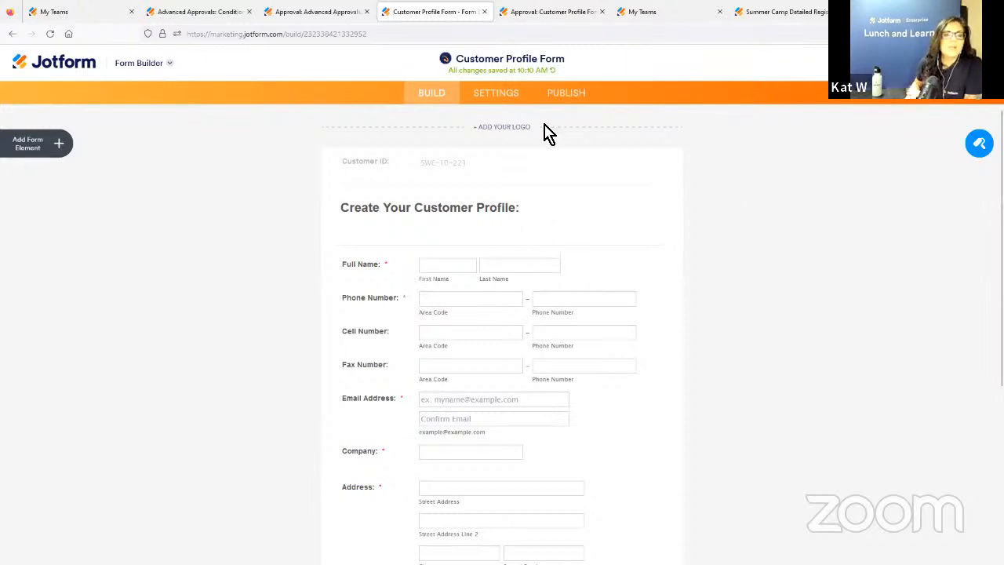
# Look up the approval flow linked to the Customer Profile Form in its settings, and bring up that flow's diagram.
pyautogui.click(523, 106)
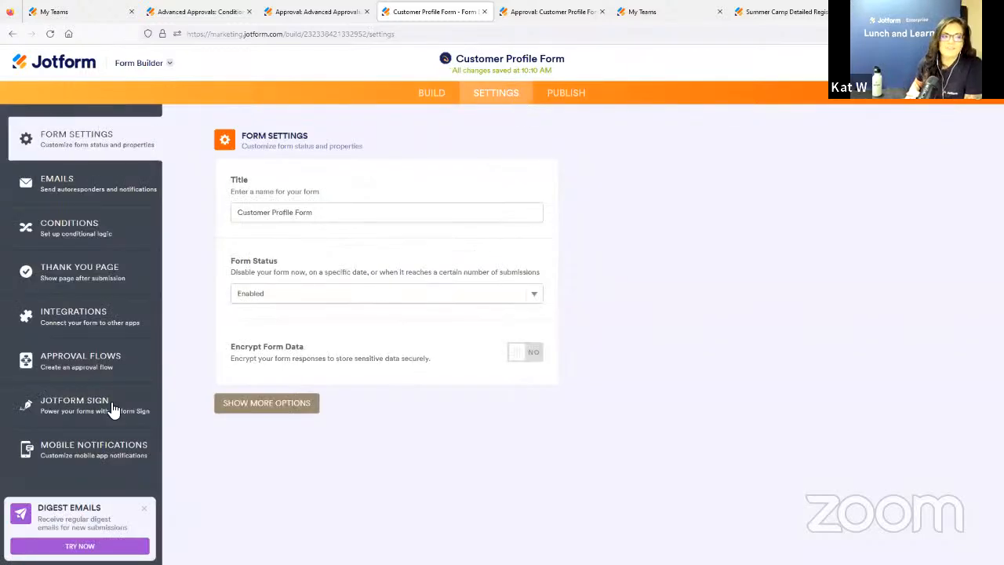
pyautogui.click(105, 371)
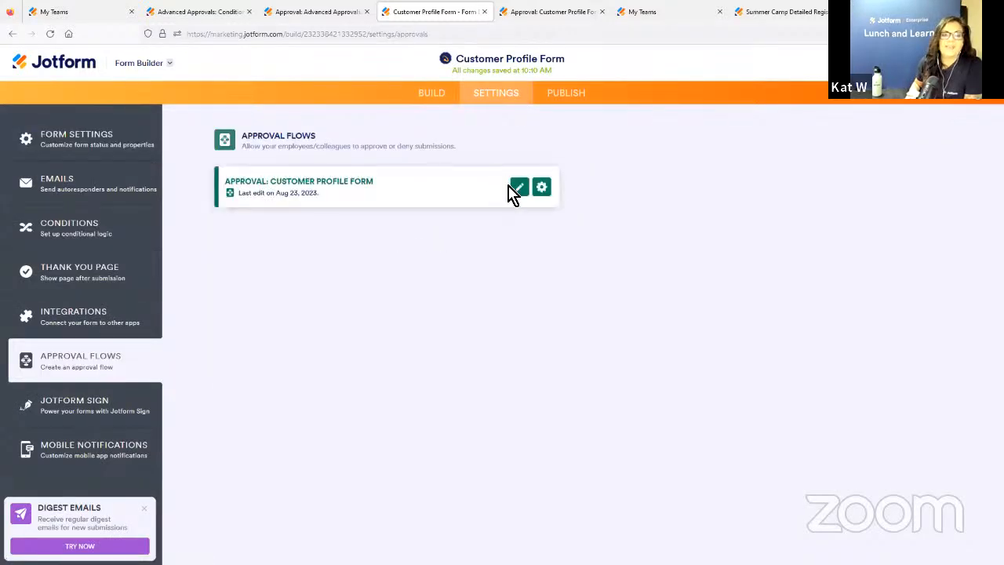
pyautogui.click(538, 16)
pyautogui.click(473, 183)
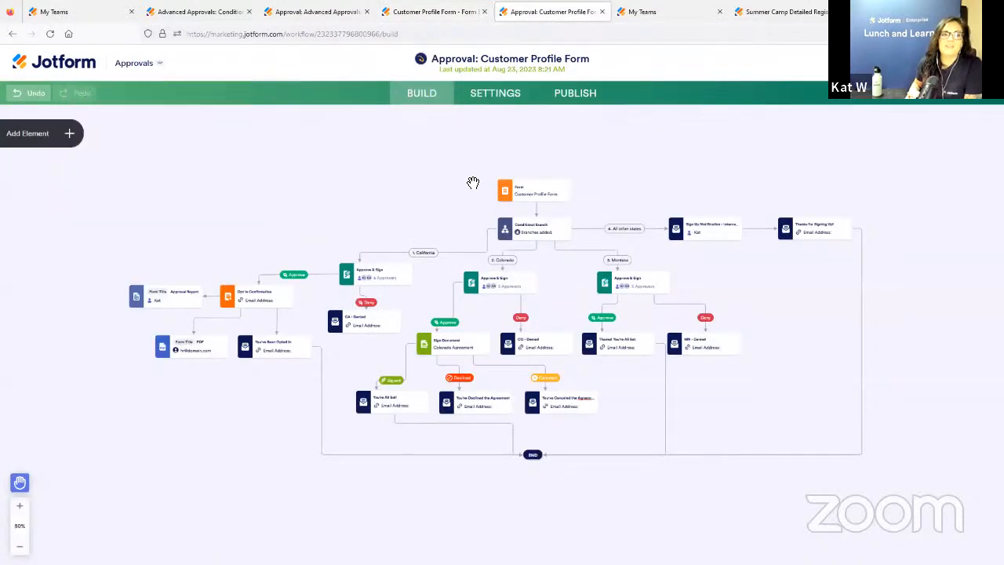
# Examine the Customer Profile flow's conditional branches for California, Colorado, Montana and all other states, with the approval elements list expanded.
pyautogui.moveTo(445, 189); pyautogui.dragTo(421, 189)
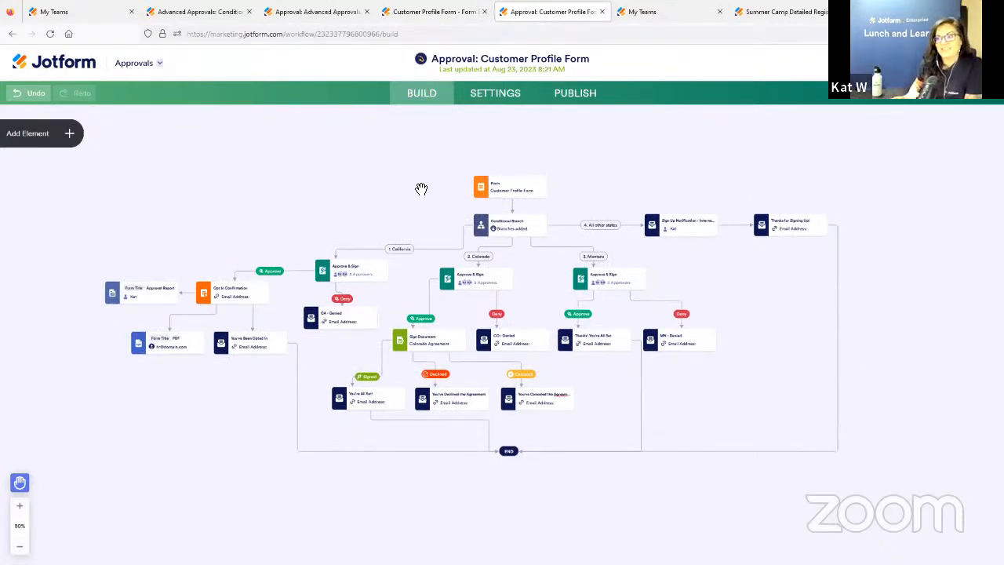
pyautogui.moveTo(387, 193); pyautogui.dragTo(398, 190)
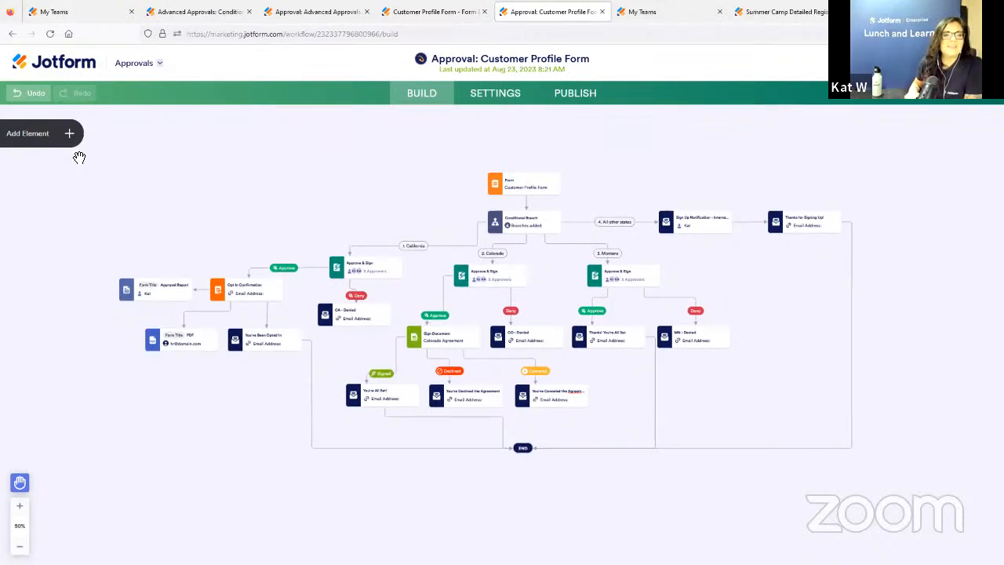
pyautogui.click(65, 135)
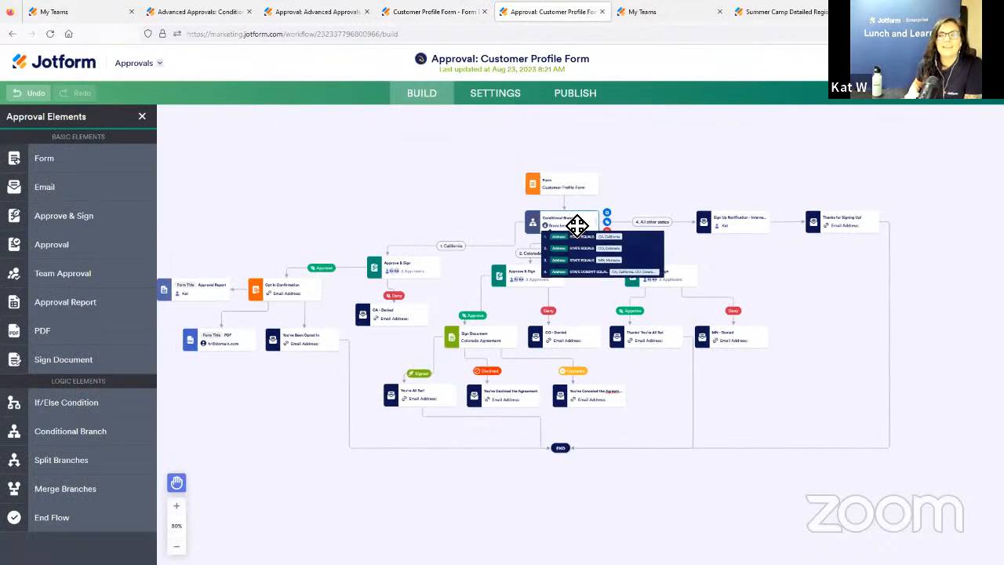
pyautogui.click(175, 503)
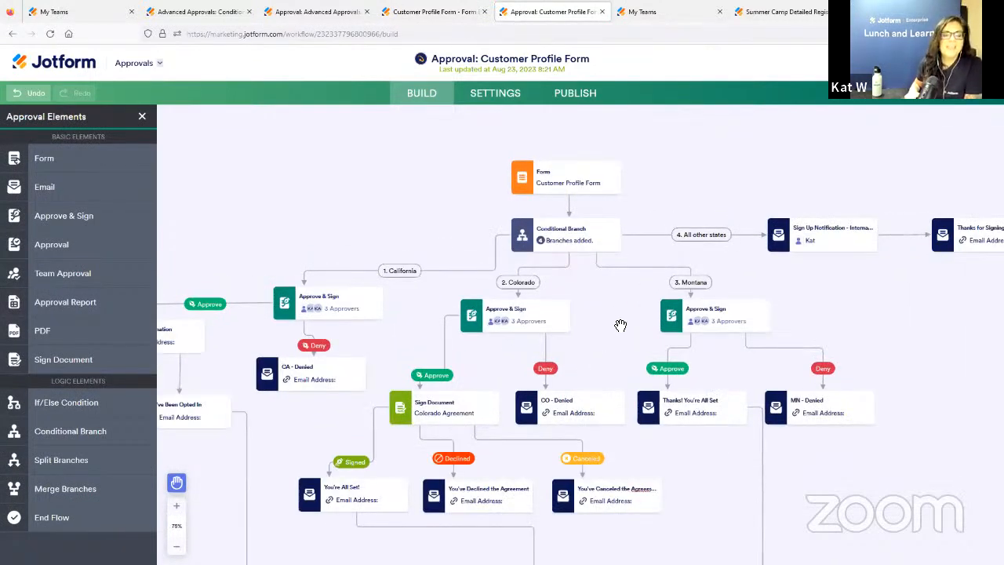
pyautogui.click(175, 547)
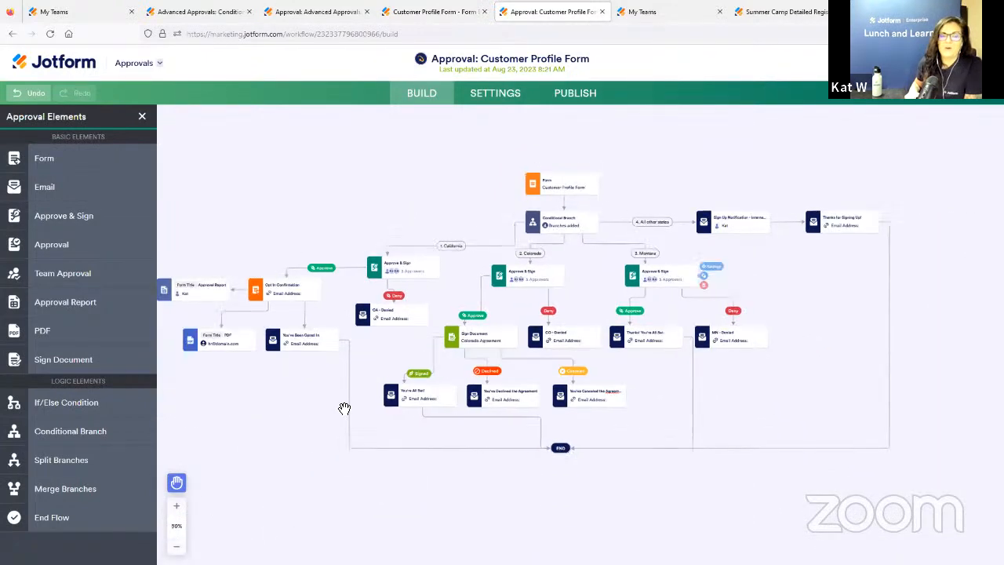
pyautogui.click(180, 510)
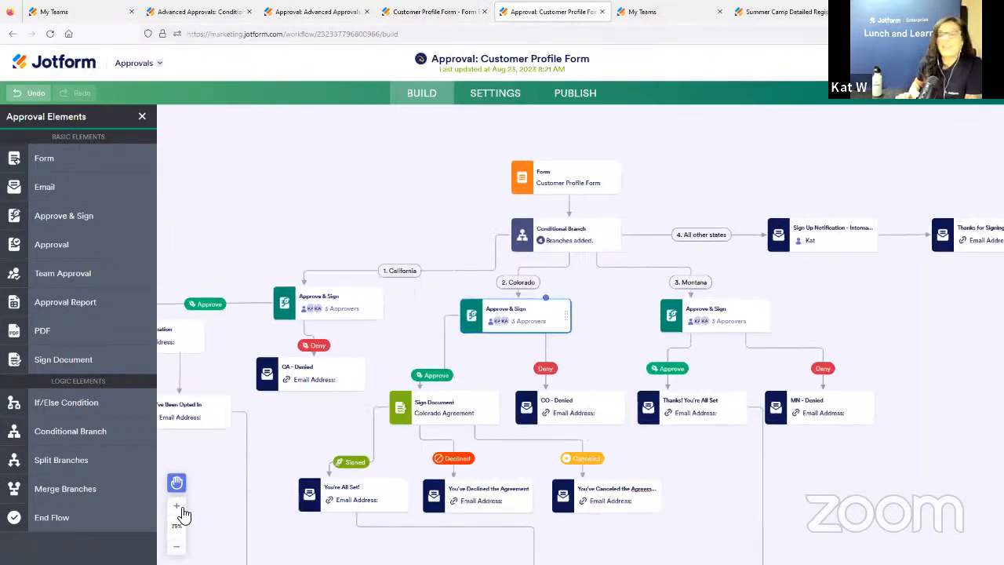
pyautogui.click(584, 242)
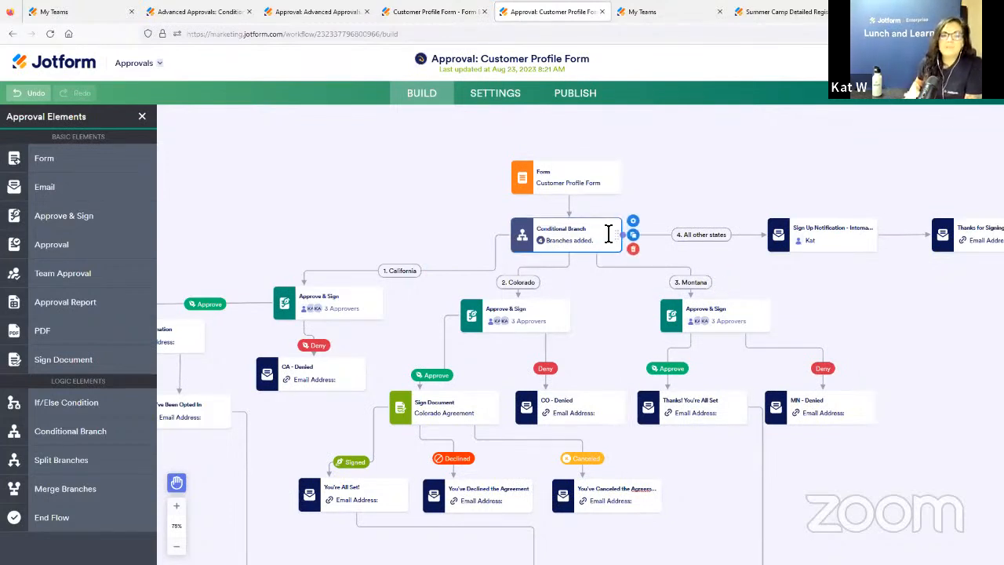
pyautogui.click(634, 230)
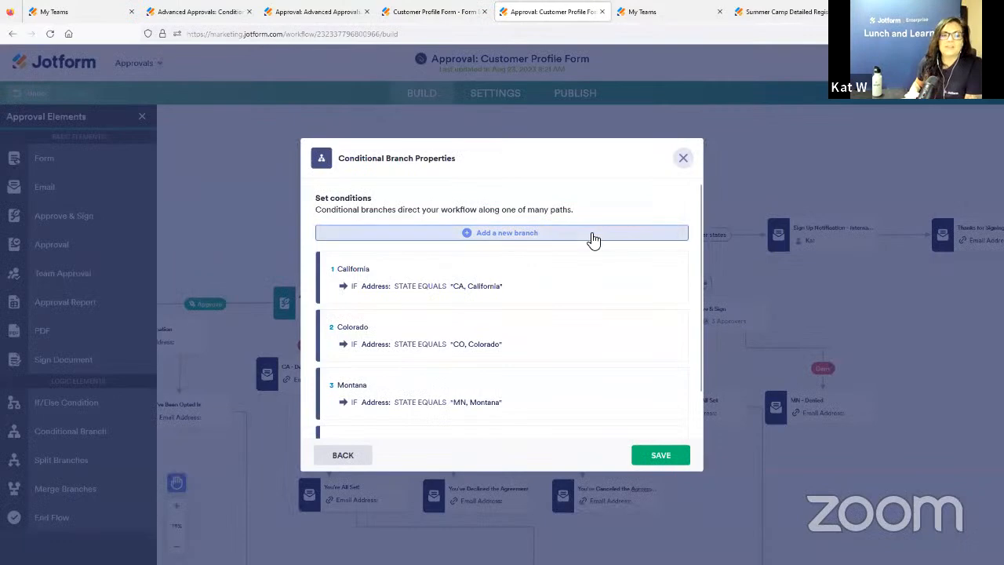
pyautogui.click(520, 236)
pyautogui.click(530, 326)
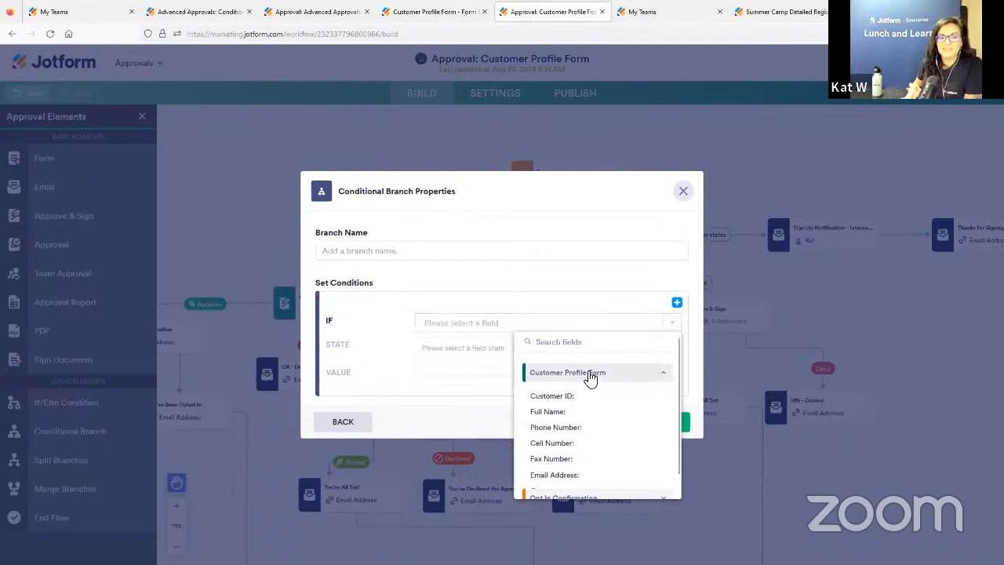
pyautogui.scroll(-1, 594, 379)
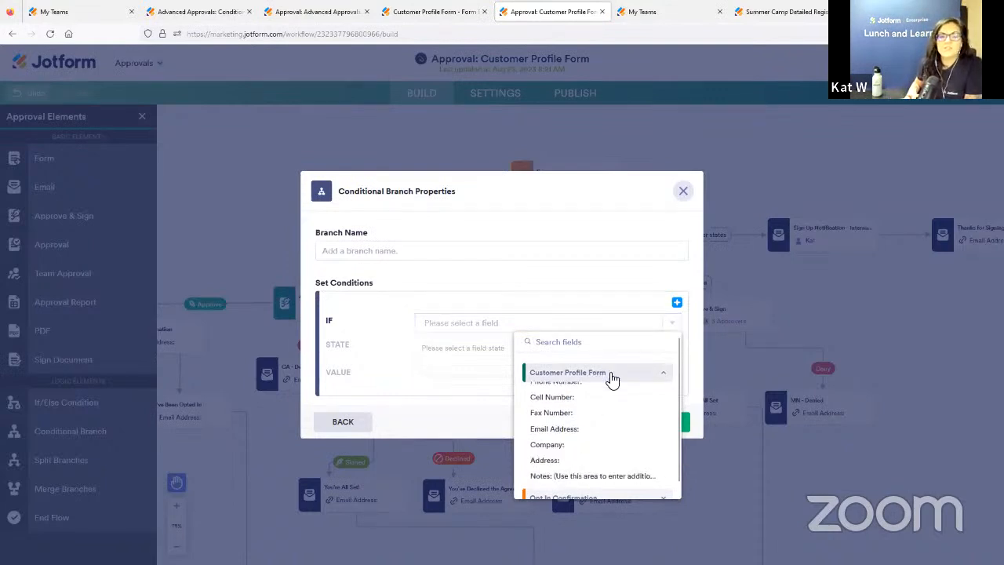
pyautogui.click(593, 429)
pyautogui.click(466, 357)
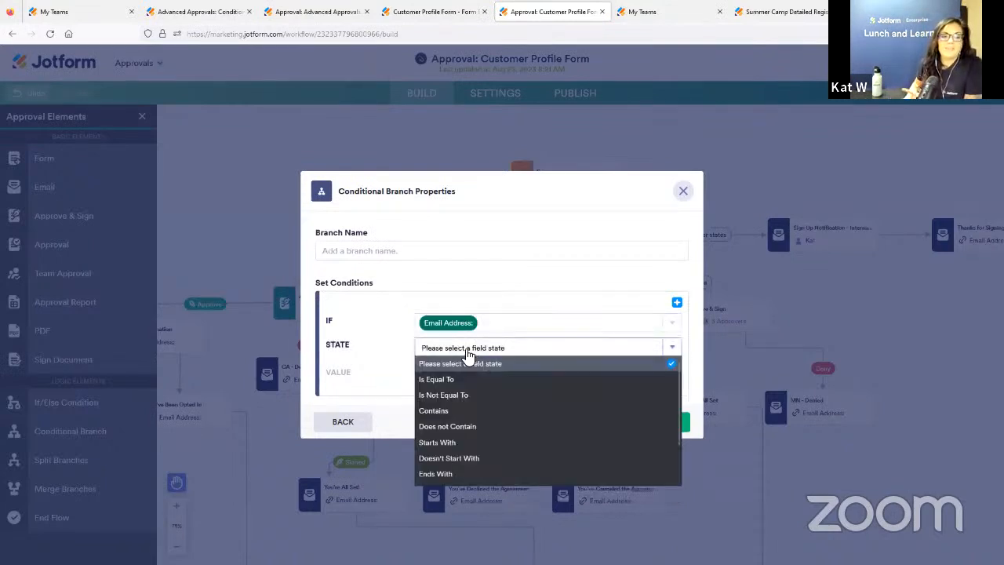
pyautogui.click(475, 412)
pyautogui.write('@jotform.com')
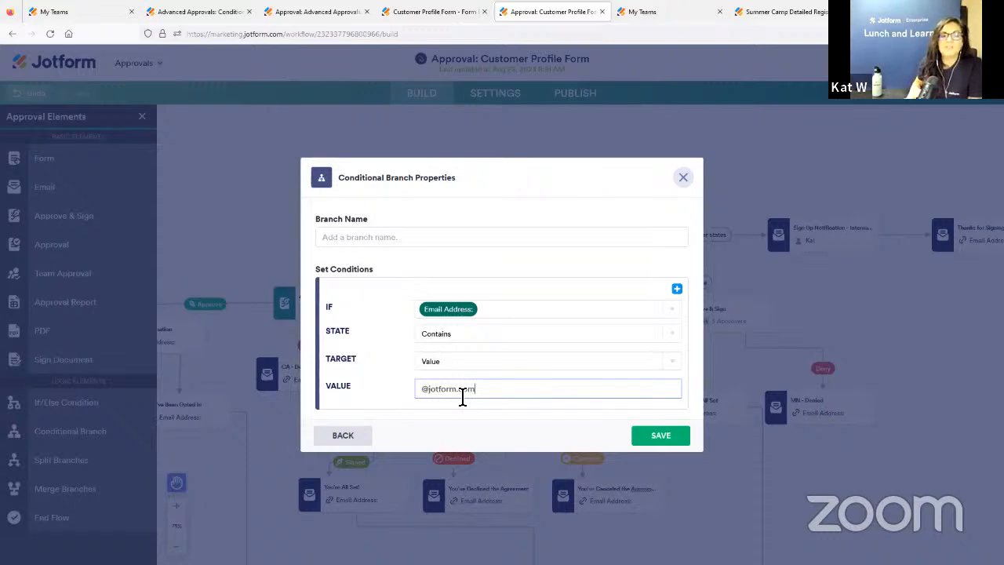
pyautogui.click(345, 440)
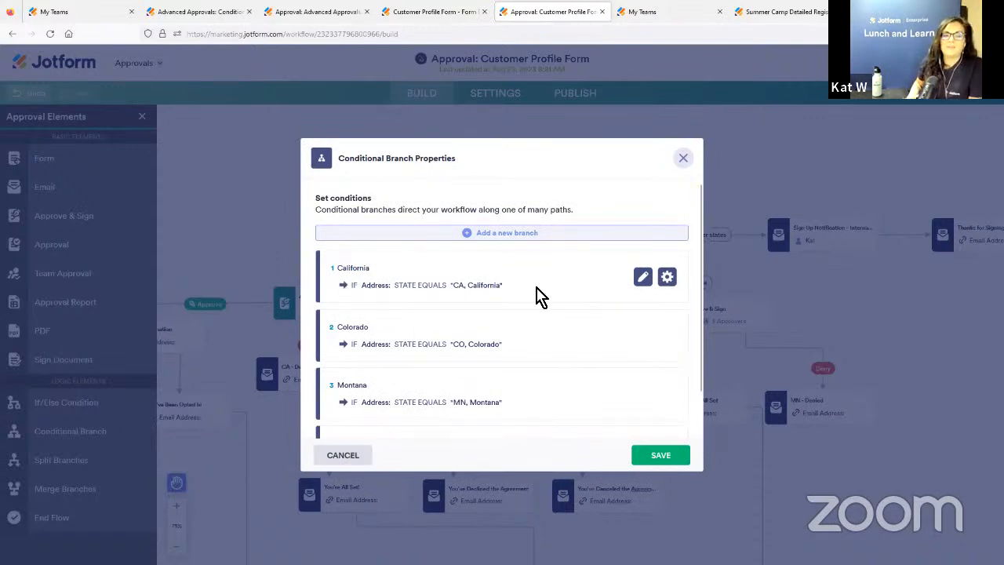
# Review the state conditions of the California, Colorado, Montana and All other states branches, and close the branch properties.
pyautogui.scroll(-2, 549, 295)
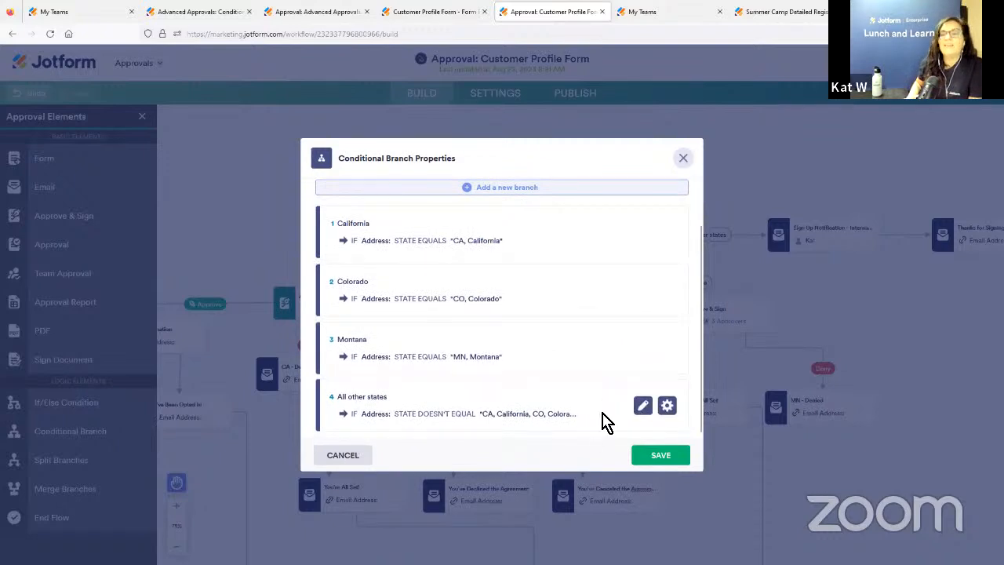
pyautogui.scroll(2, 592, 408)
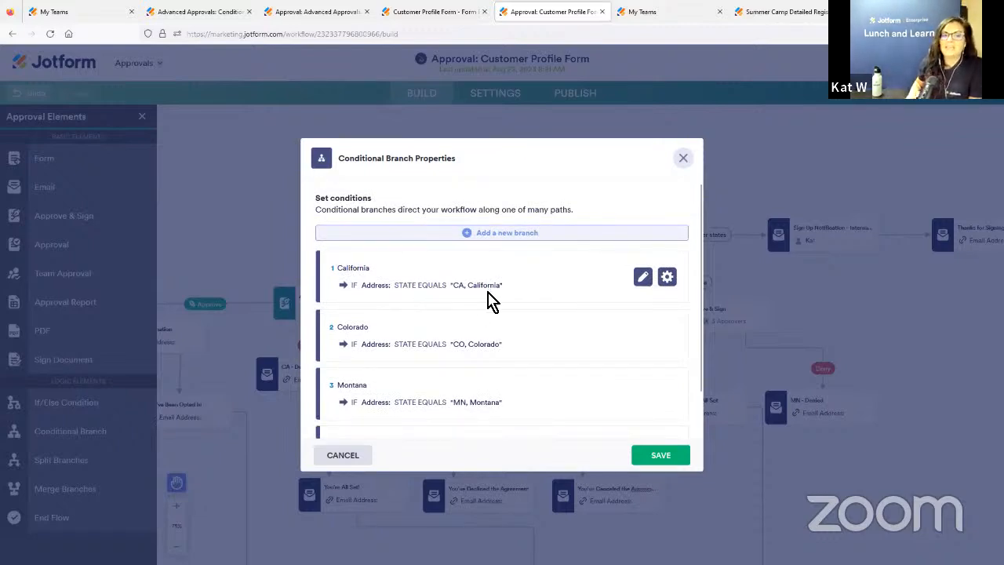
pyautogui.scroll(-2, 463, 302)
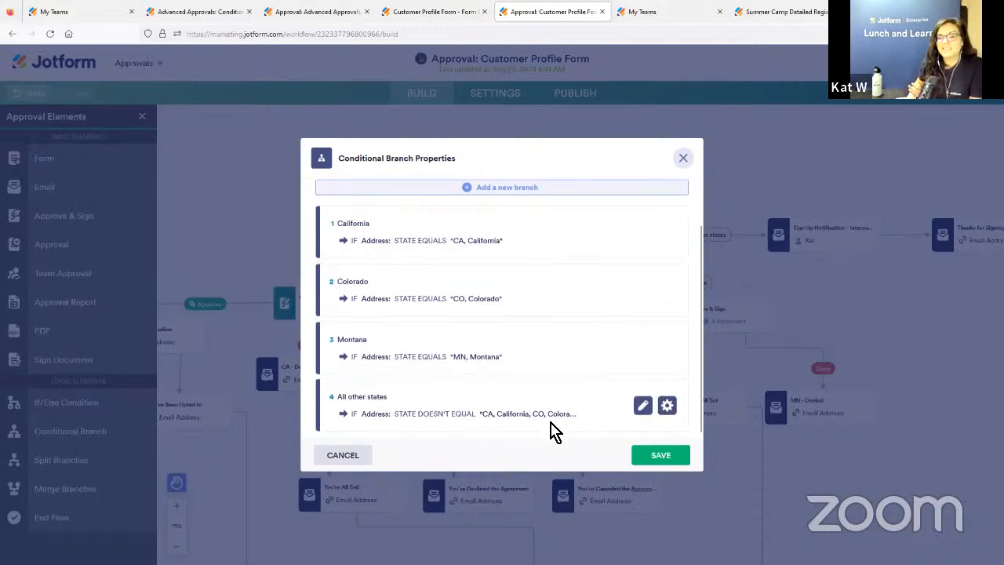
pyautogui.click(684, 158)
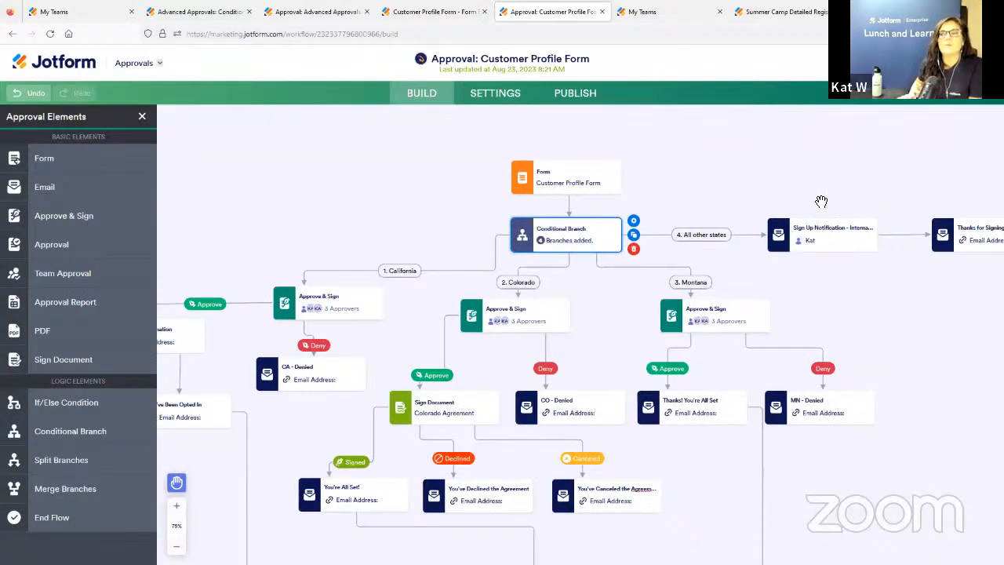
# Examine the All other states path with its notification and thank-you emails, and the California path on the opposite side of the diagram.
pyautogui.moveTo(777, 182); pyautogui.dragTo(710, 184)
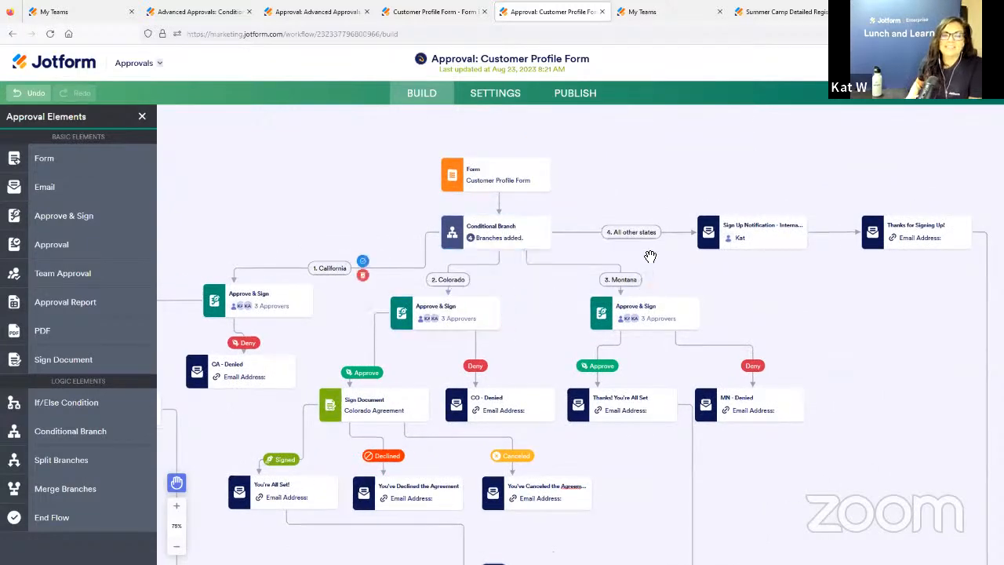
pyautogui.moveTo(679, 178); pyautogui.dragTo(534, 205)
pyautogui.moveTo(629, 259)
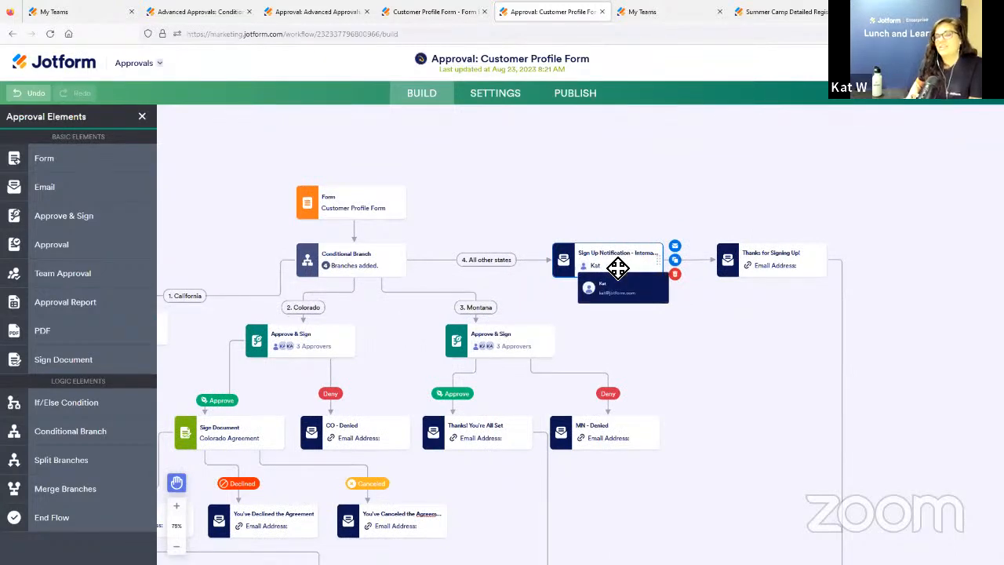
pyautogui.moveTo(519, 353)
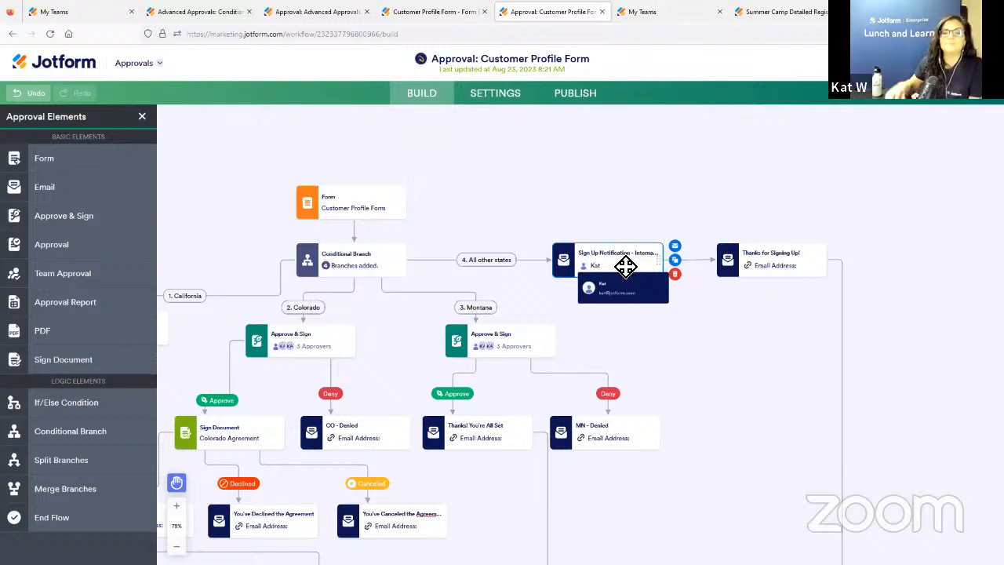
pyautogui.moveTo(820, 265)
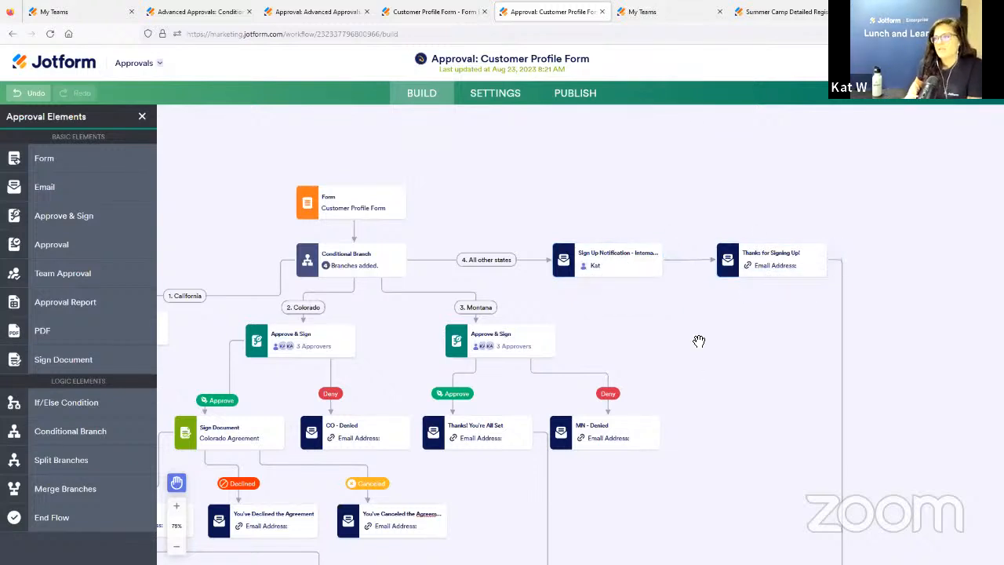
pyautogui.moveTo(700, 340); pyautogui.dragTo(984, 297)
pyautogui.moveTo(879, 267); pyautogui.dragTo(956, 238)
pyautogui.moveTo(585, 226)
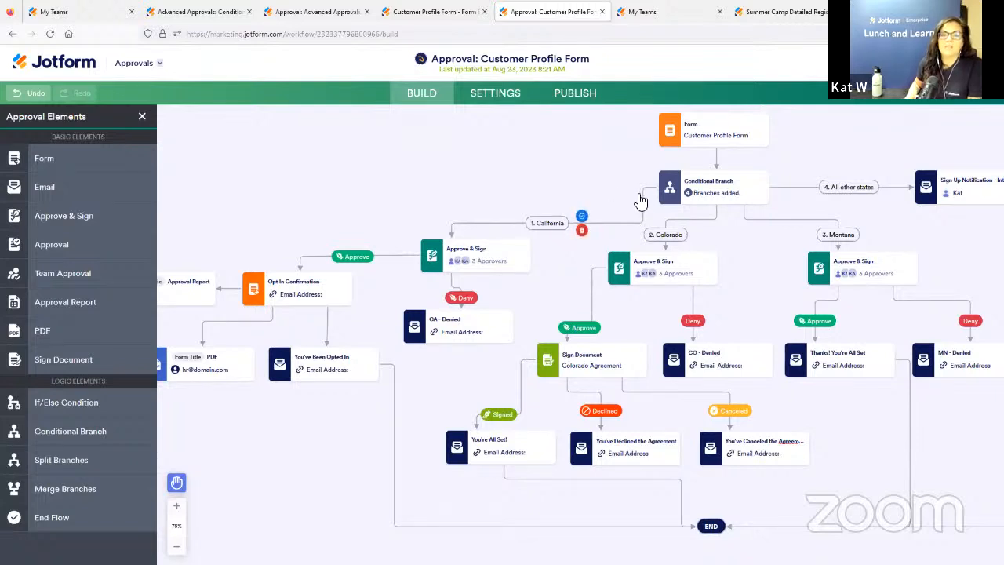
pyautogui.moveTo(627, 173); pyautogui.dragTo(602, 192)
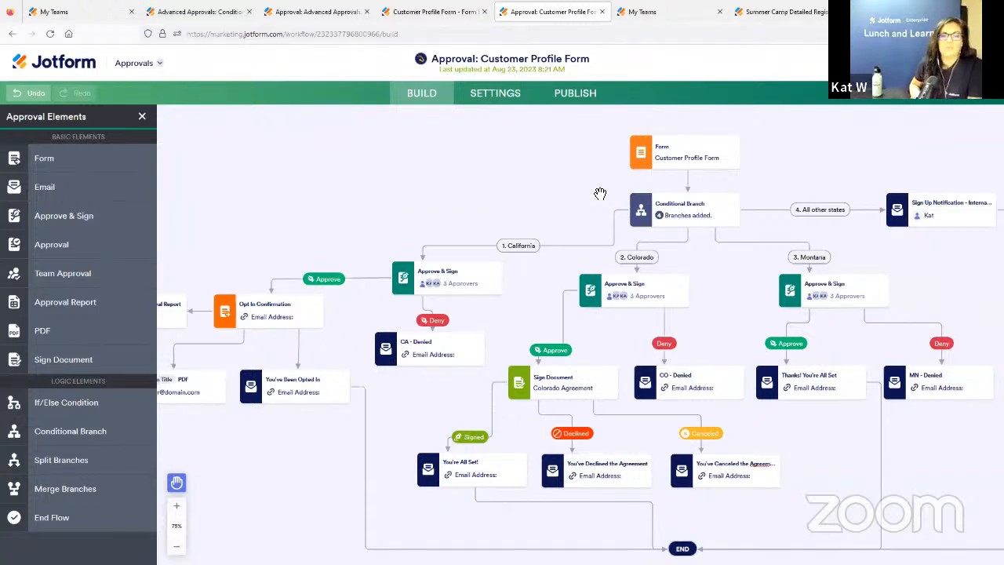
pyautogui.moveTo(619, 234)
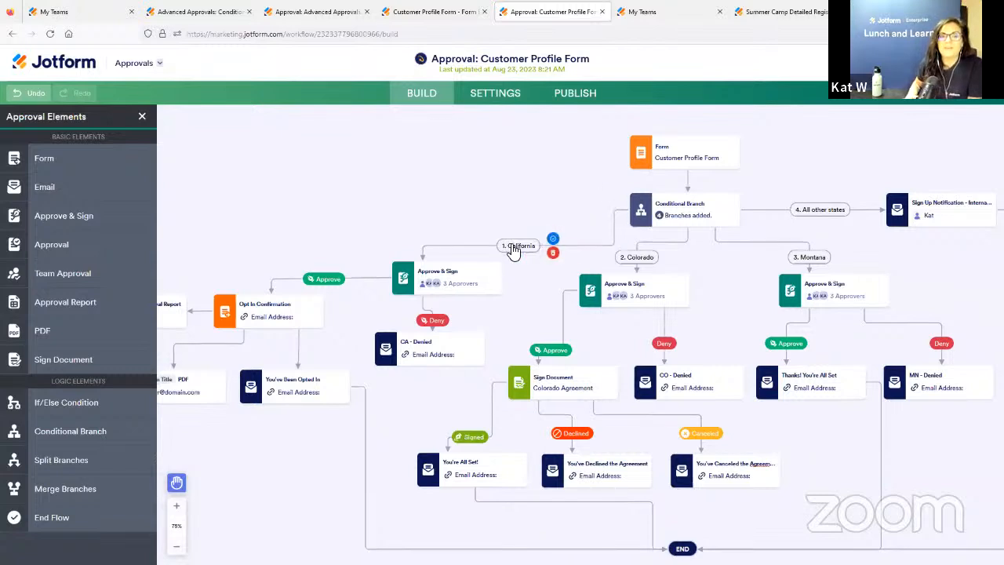
# Look at the Branch Name field of a blank new conditional branch, and leave the branch properties without adding it.
pyautogui.click(753, 196)
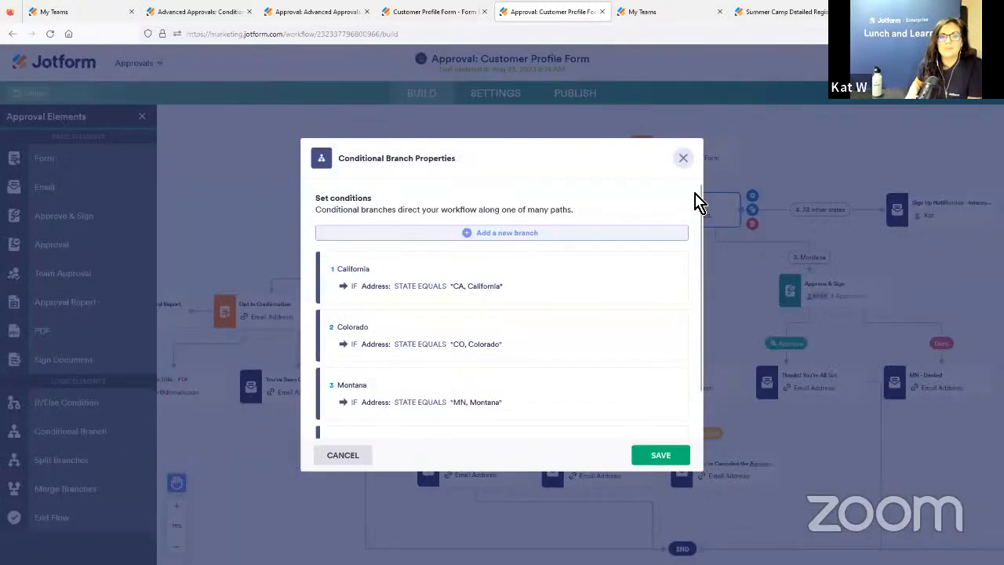
pyautogui.click(514, 233)
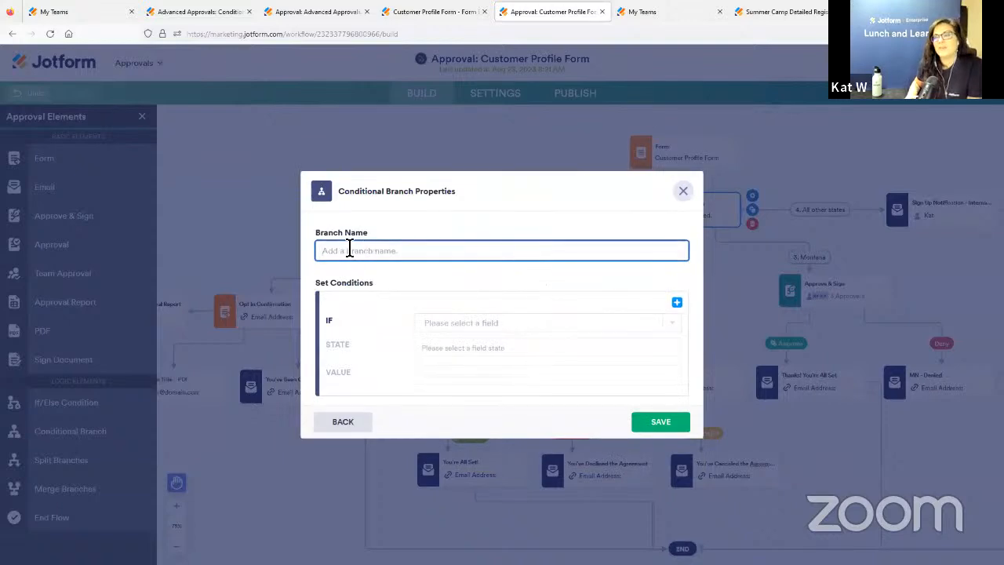
pyautogui.click(353, 426)
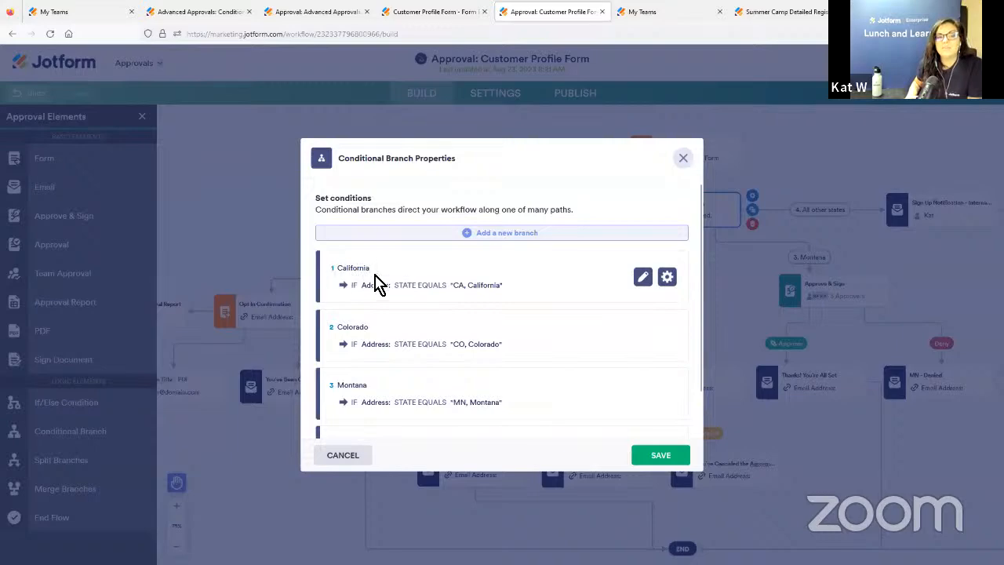
pyautogui.click(683, 158)
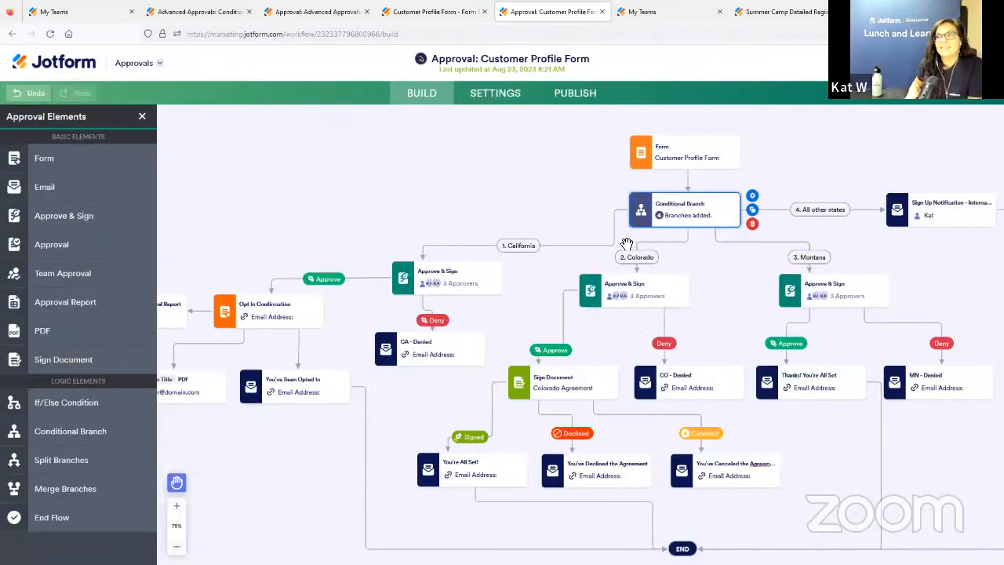
# Examine how the state branches are named in the diagram and follow the California path through to its report, PDF and email elements.
pyautogui.moveTo(597, 203); pyautogui.dragTo(551, 202)
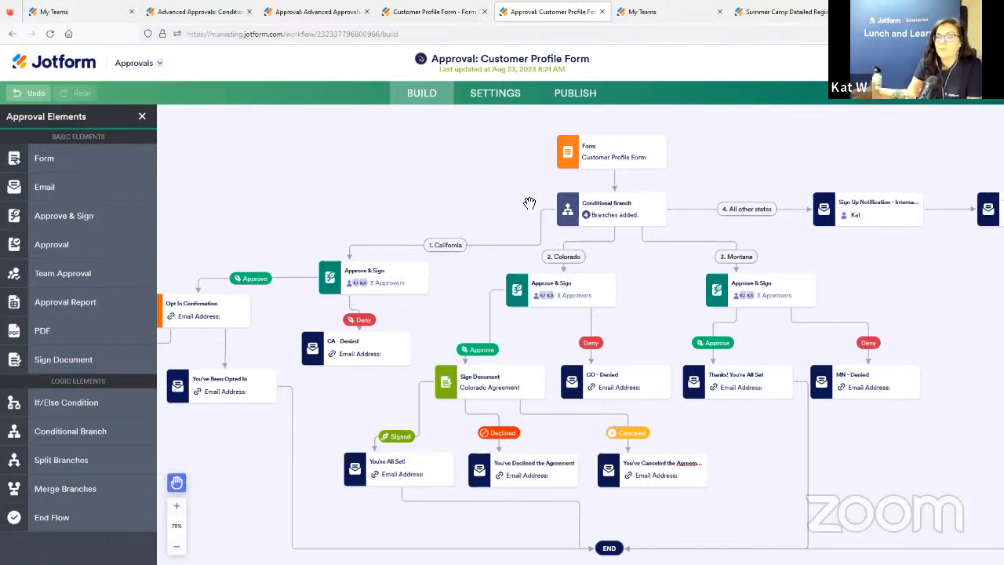
pyautogui.click(627, 207)
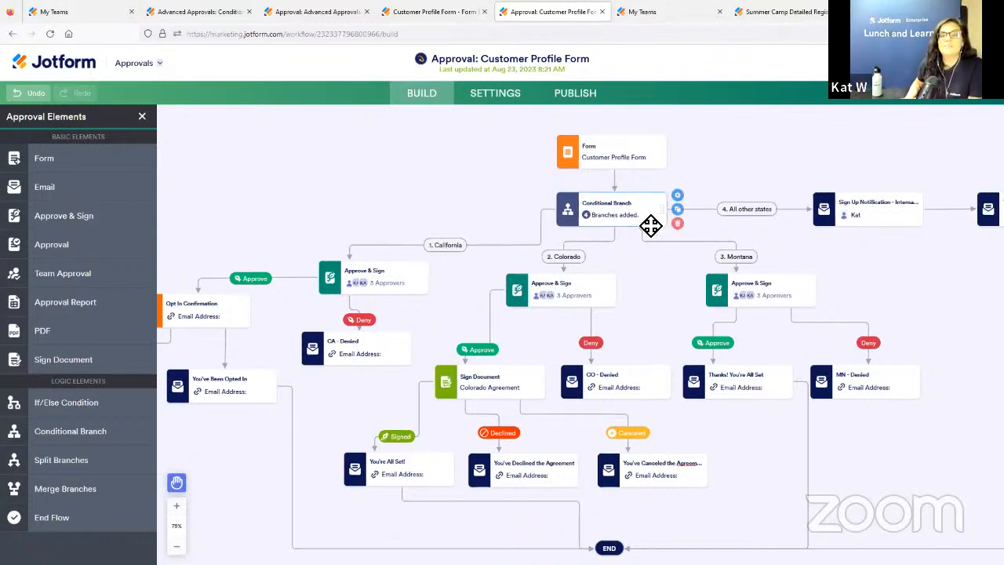
pyautogui.click(543, 225)
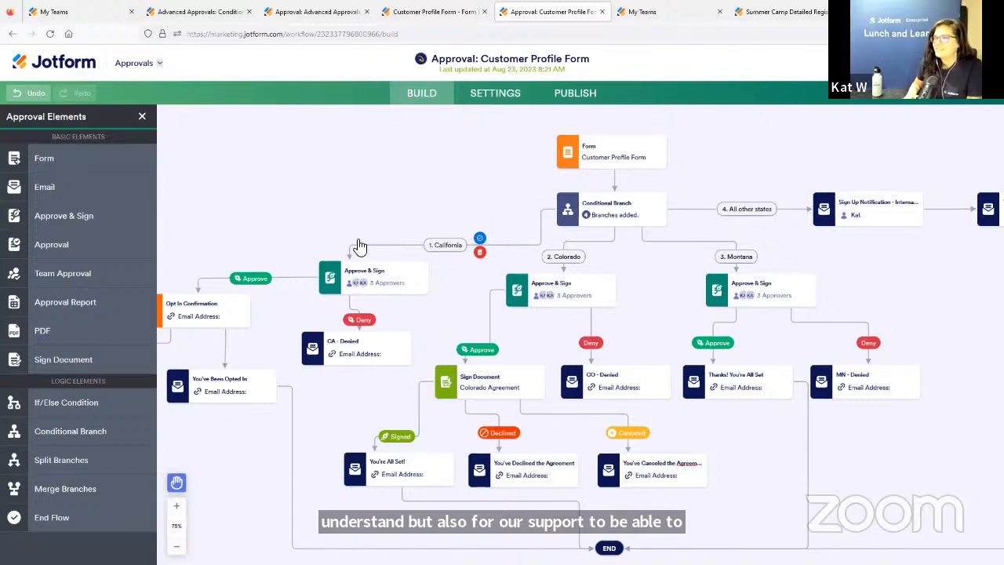
pyautogui.moveTo(473, 185); pyautogui.dragTo(500, 170)
pyautogui.moveTo(710, 221)
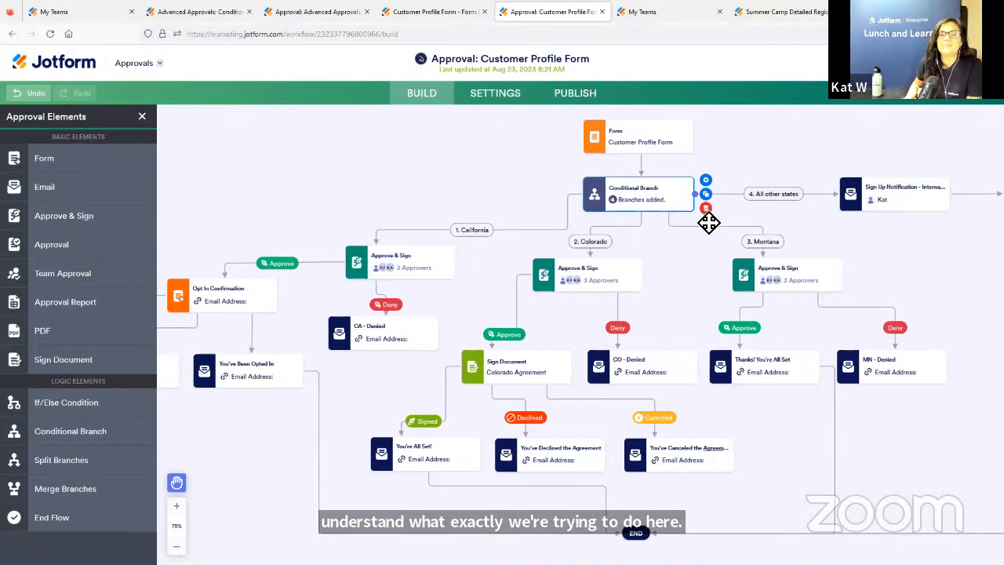
pyautogui.moveTo(508, 219)
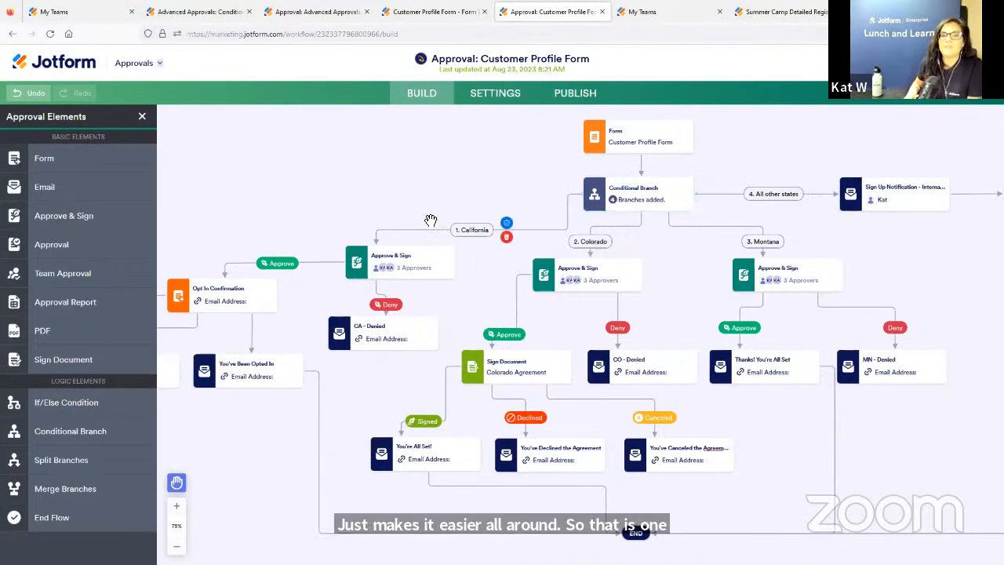
pyautogui.moveTo(418, 192); pyautogui.dragTo(497, 185)
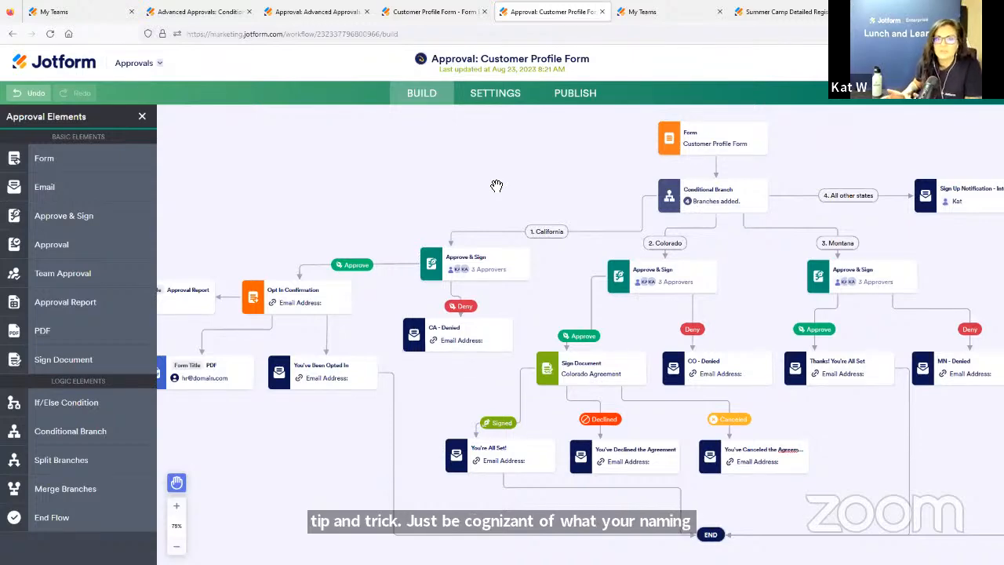
pyautogui.moveTo(496, 185); pyautogui.dragTo(621, 167)
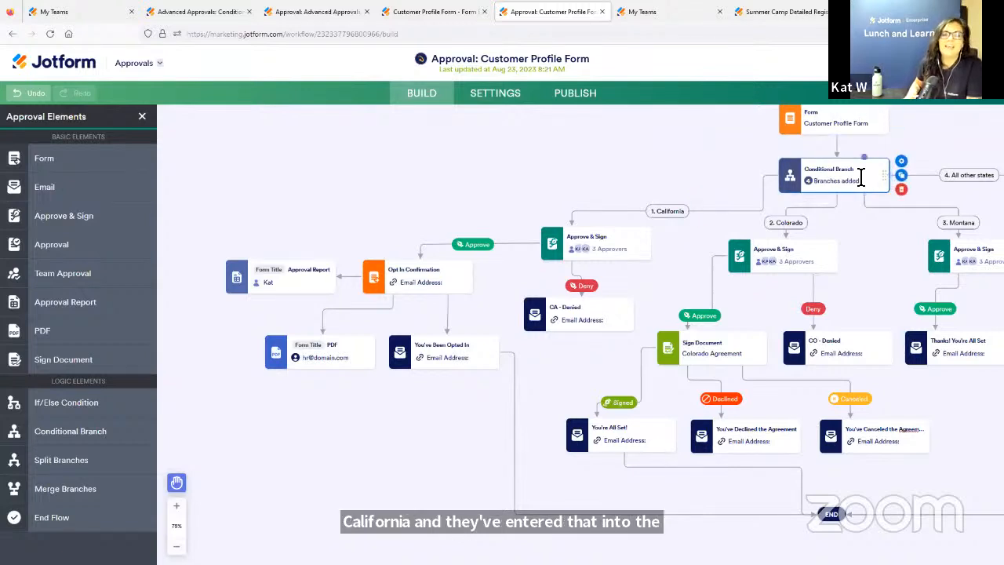
# Open the properties of the California branch's Approve & Sign element and review its general and advanced settings.
pyautogui.moveTo(619, 261)
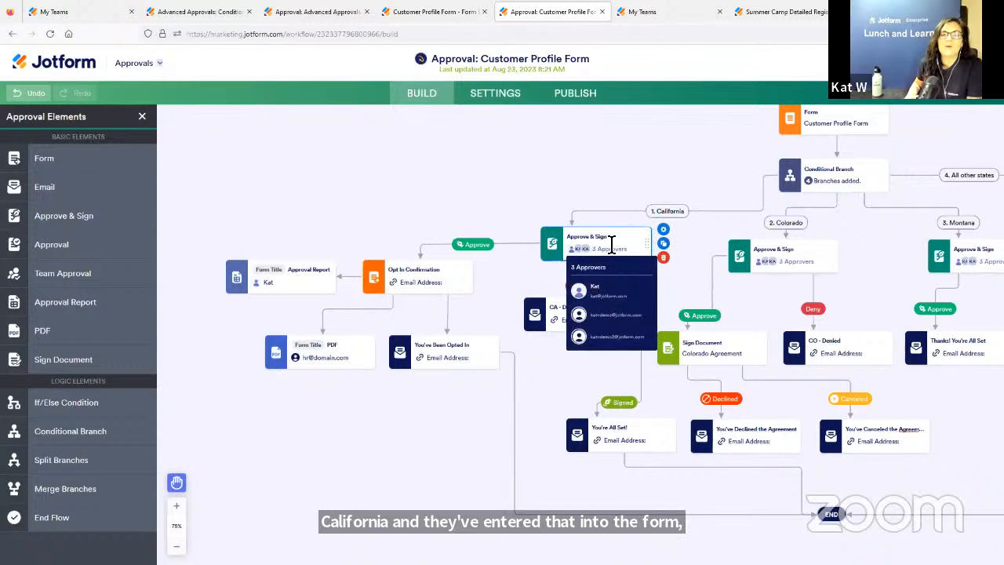
pyautogui.click(663, 232)
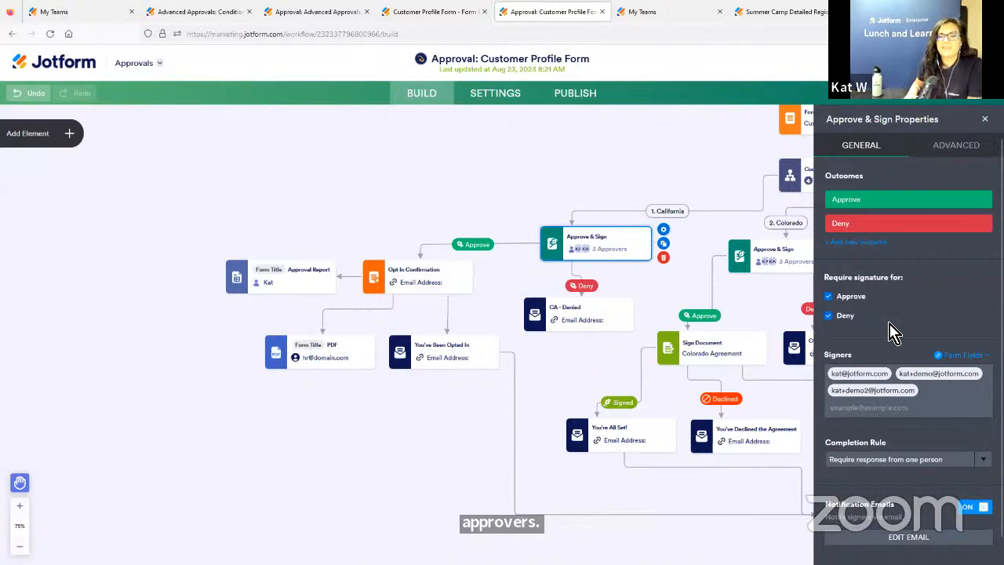
pyautogui.click(946, 147)
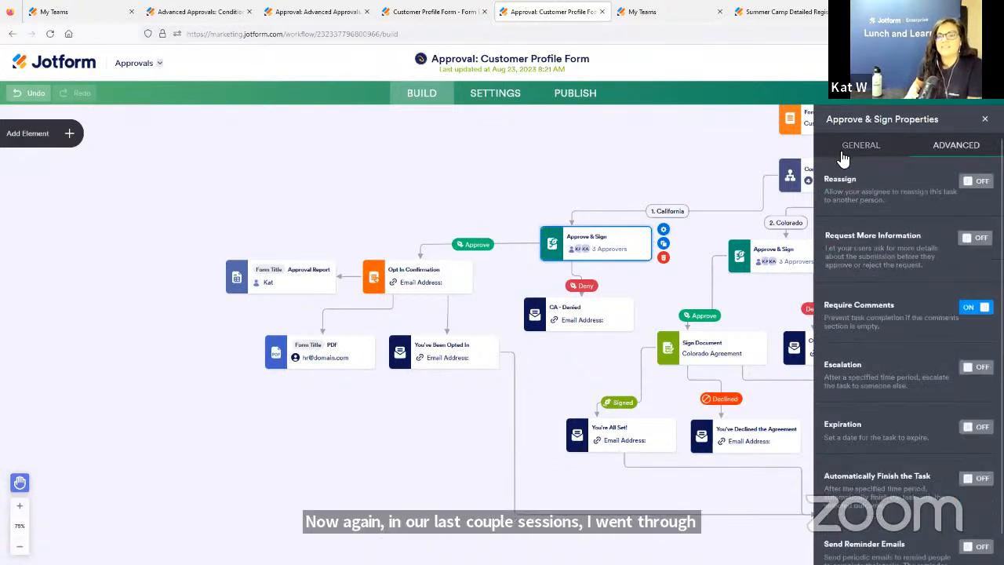
pyautogui.click(842, 154)
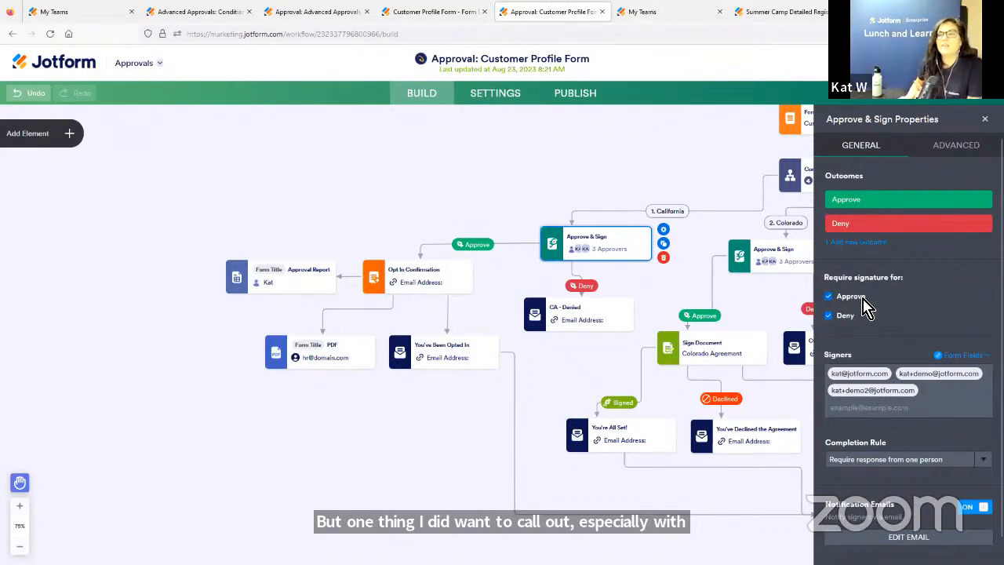
# Turn off the signature requirement for the Deny outcome of the California Approve & Sign element, and turn it back on.
pyautogui.click(847, 317)
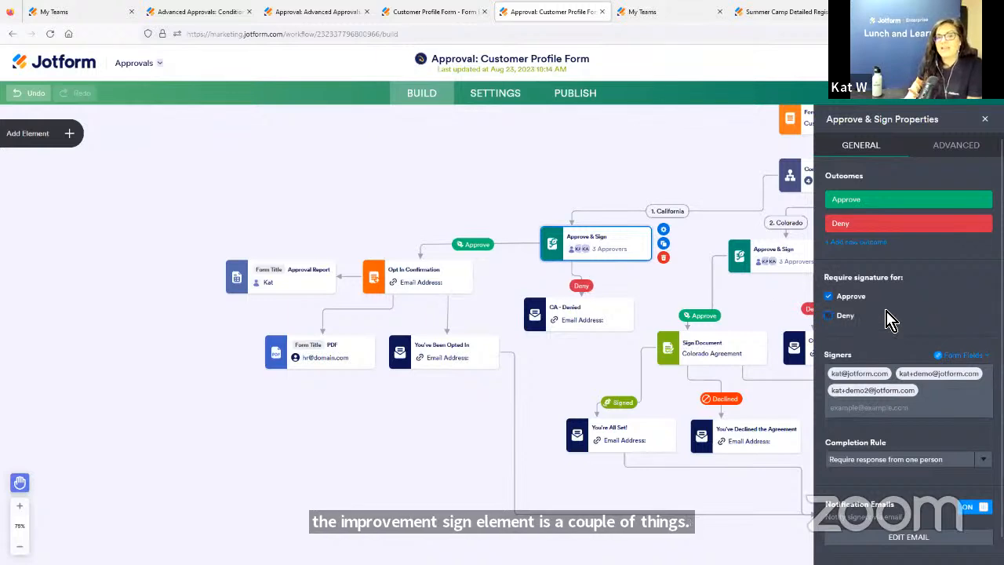
pyautogui.click(843, 318)
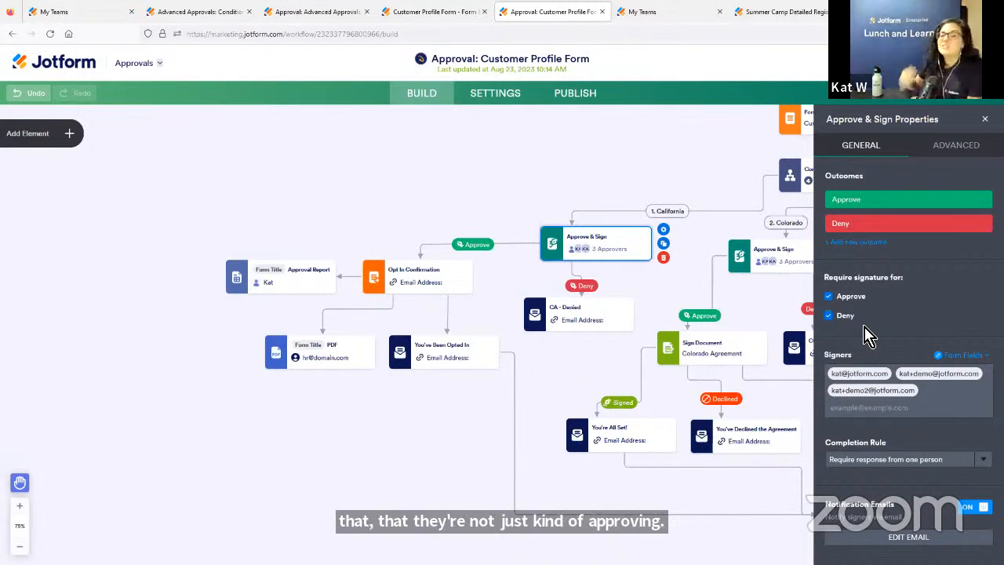
# Review the completion rule options of the California Approve & Sign element, turn its Require Comments setting off and back on, and close its properties.
pyautogui.click(848, 461)
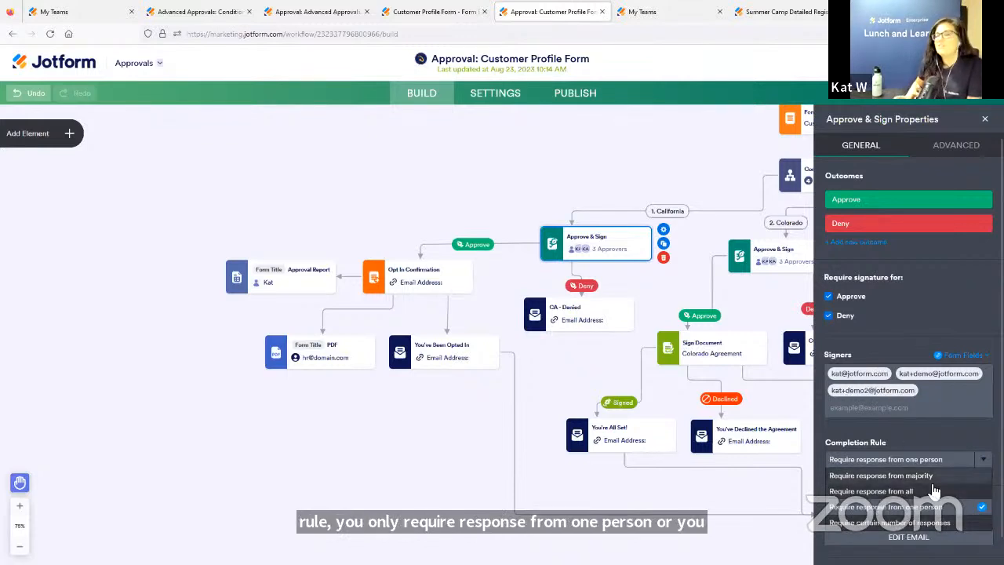
pyautogui.click(956, 509)
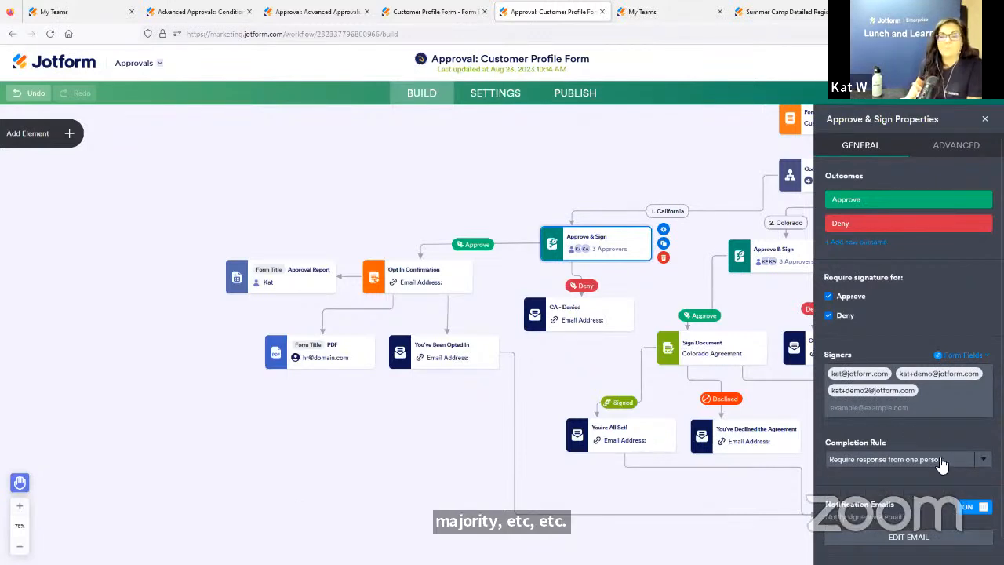
pyautogui.click(978, 149)
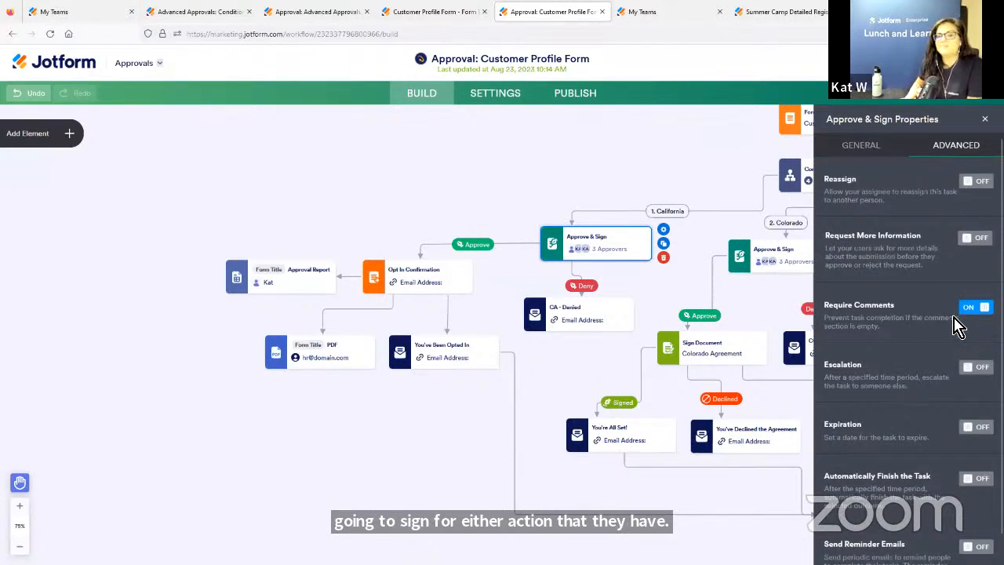
pyautogui.click(978, 308)
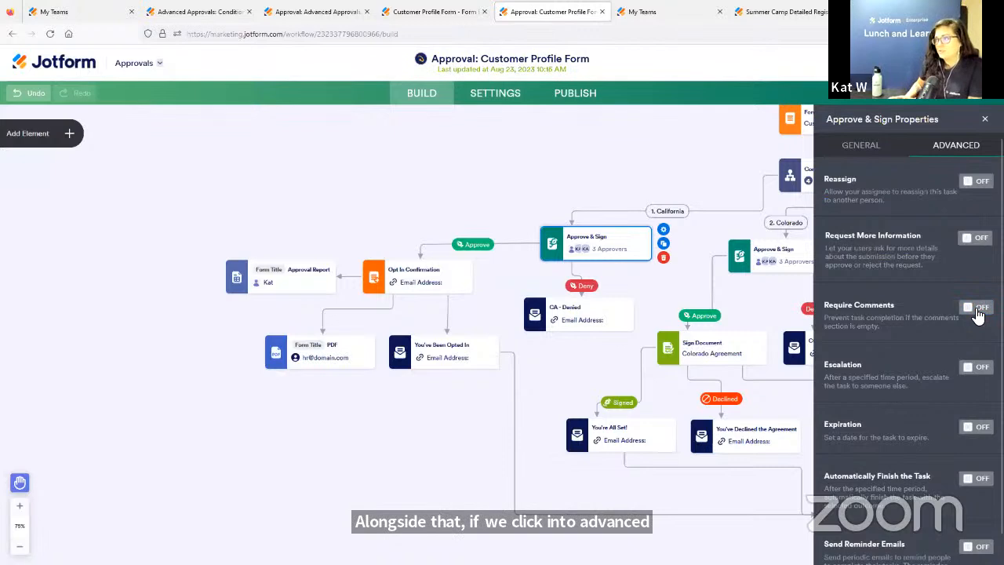
pyautogui.click(978, 308)
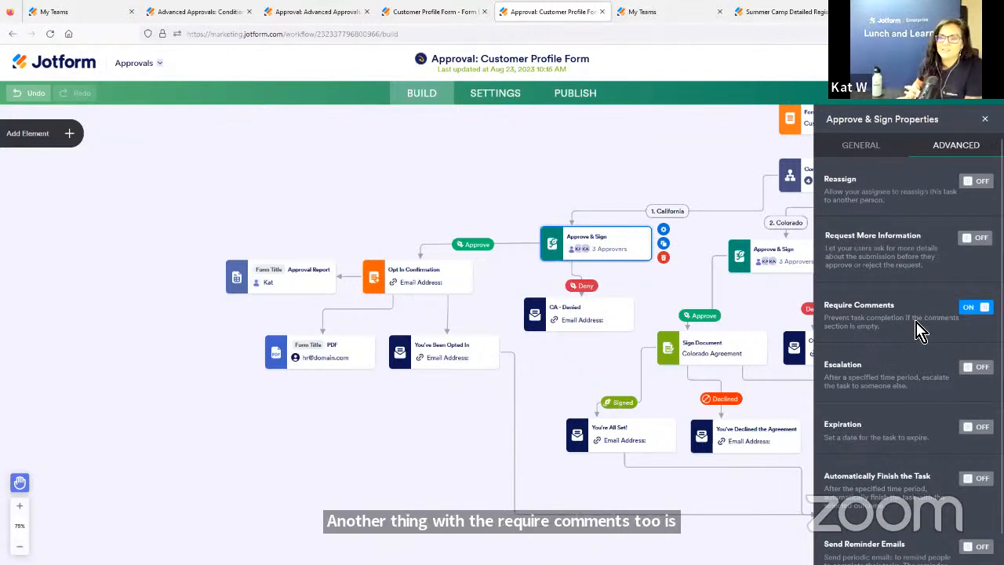
pyautogui.moveTo(619, 322)
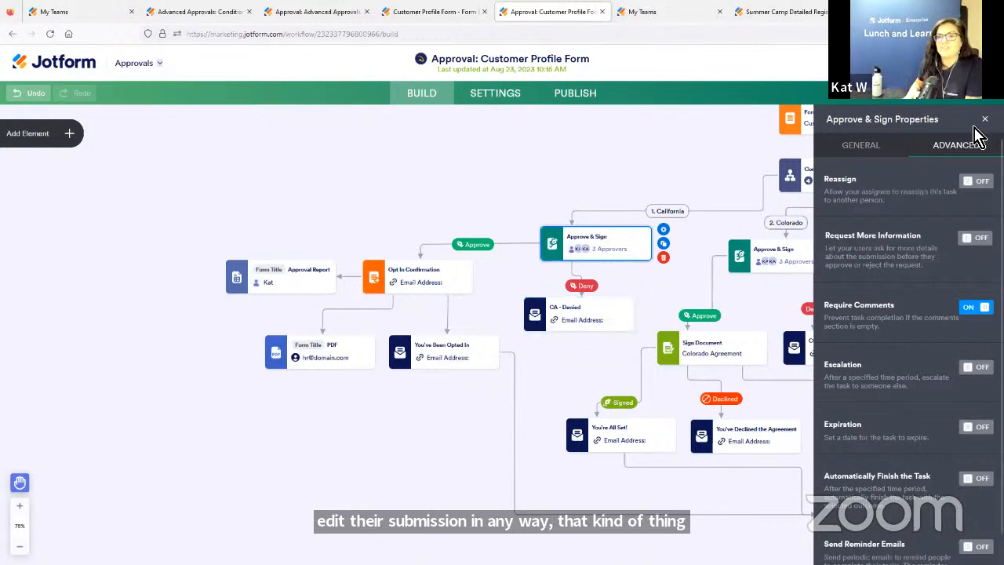
pyautogui.click(863, 147)
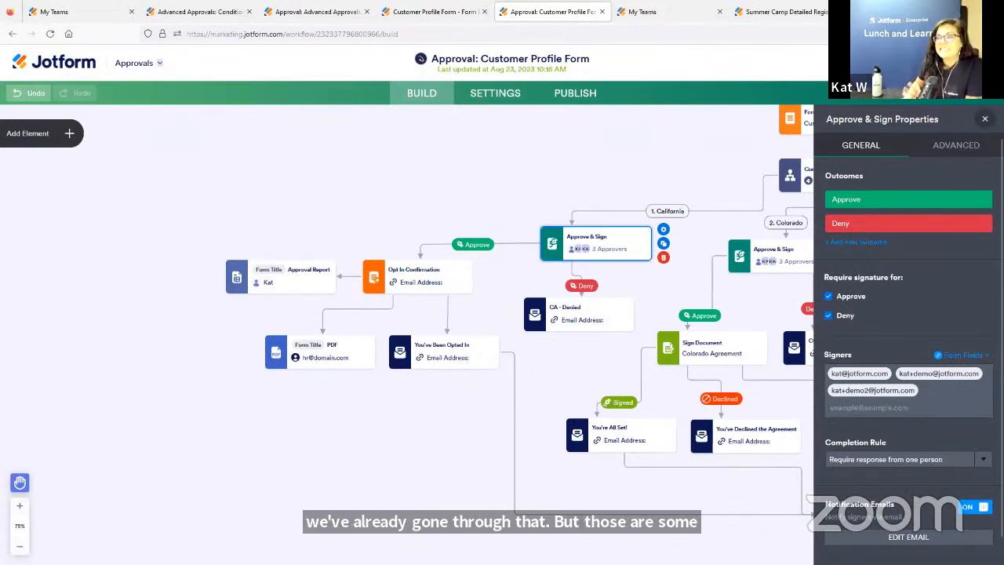
pyautogui.click(986, 119)
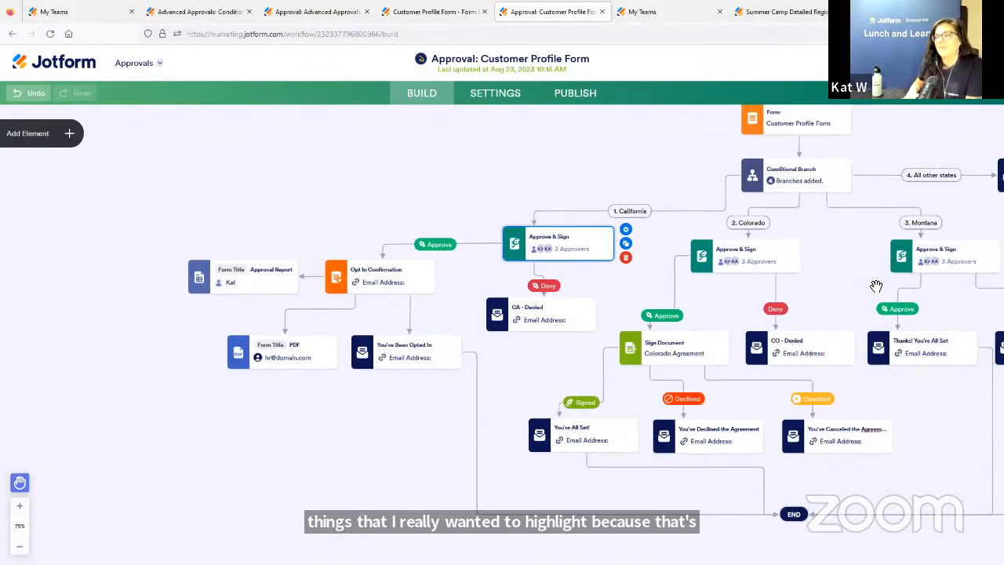
# Review the prefill field matching of the California branch's Opt In Confirmation form, adding an empty match row and removing it.
pyautogui.moveTo(838, 288); pyautogui.dragTo(867, 285)
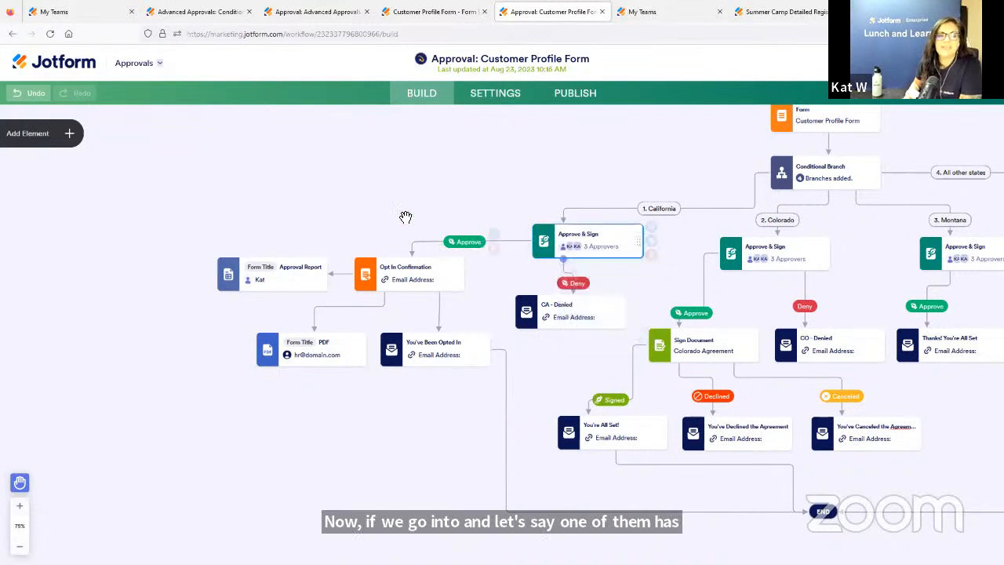
pyautogui.moveTo(401, 207); pyautogui.dragTo(412, 211)
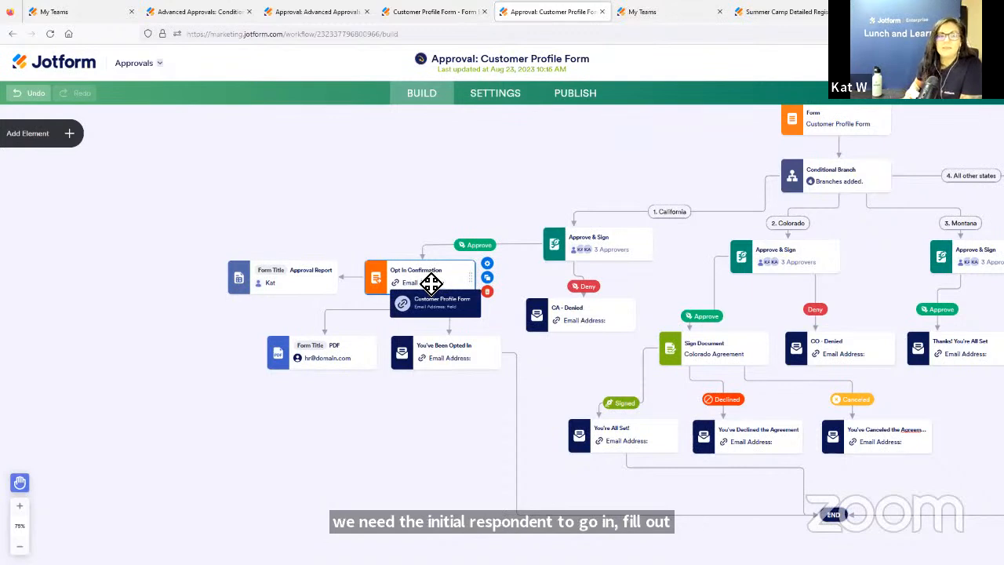
pyautogui.click(488, 263)
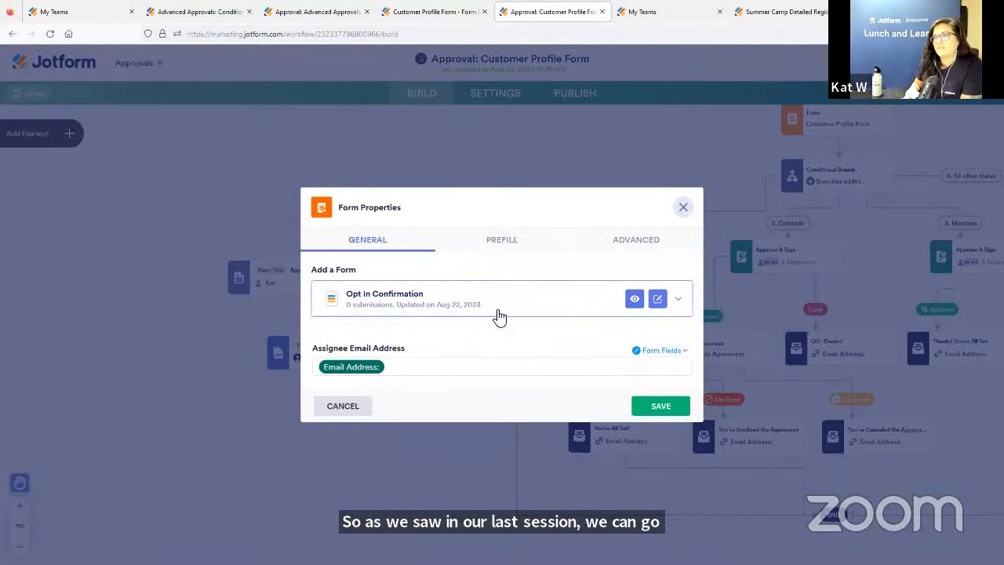
pyautogui.click(504, 242)
pyautogui.scroll(-1, 588, 290)
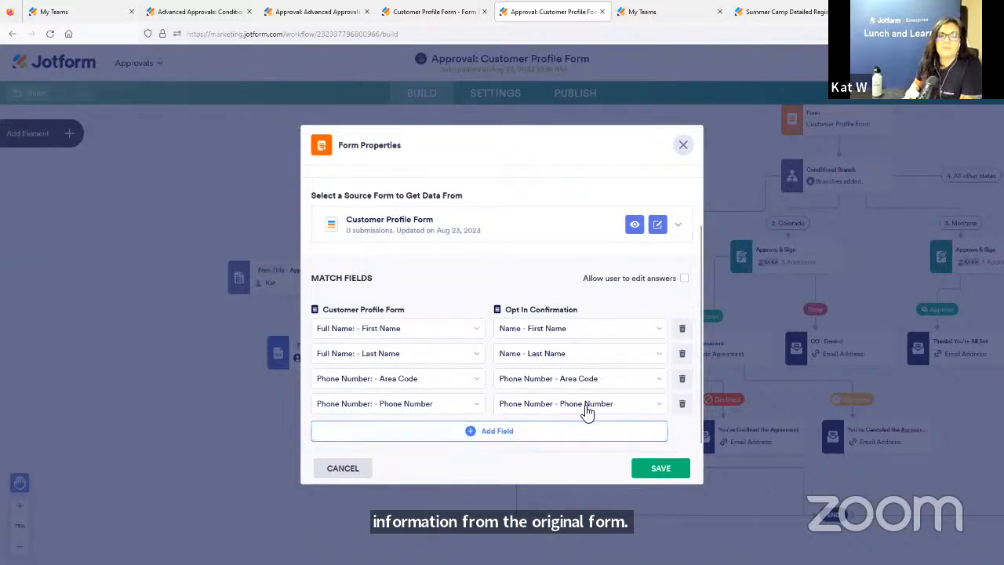
pyautogui.scroll(-1, 592, 385)
pyautogui.click(482, 426)
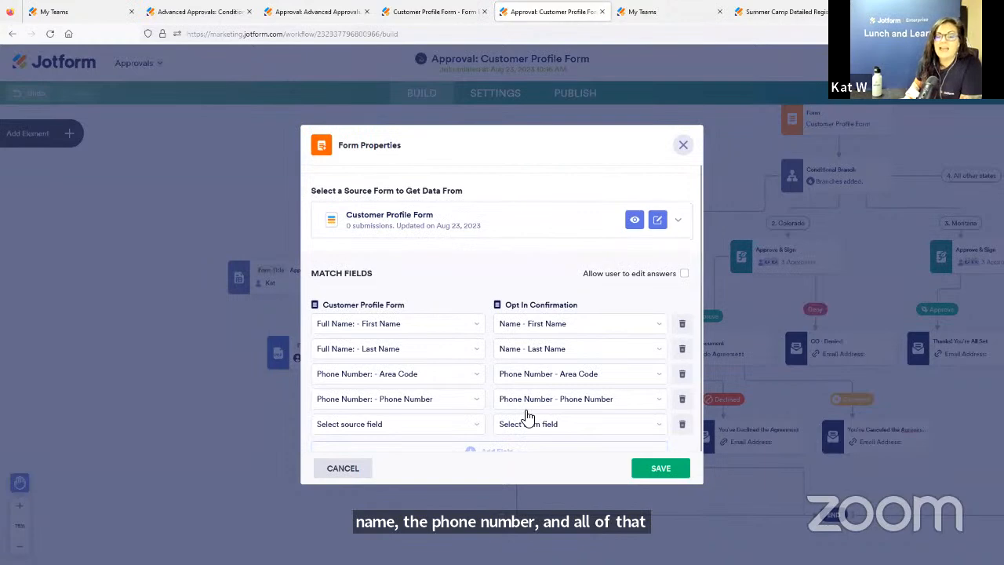
pyautogui.click(683, 426)
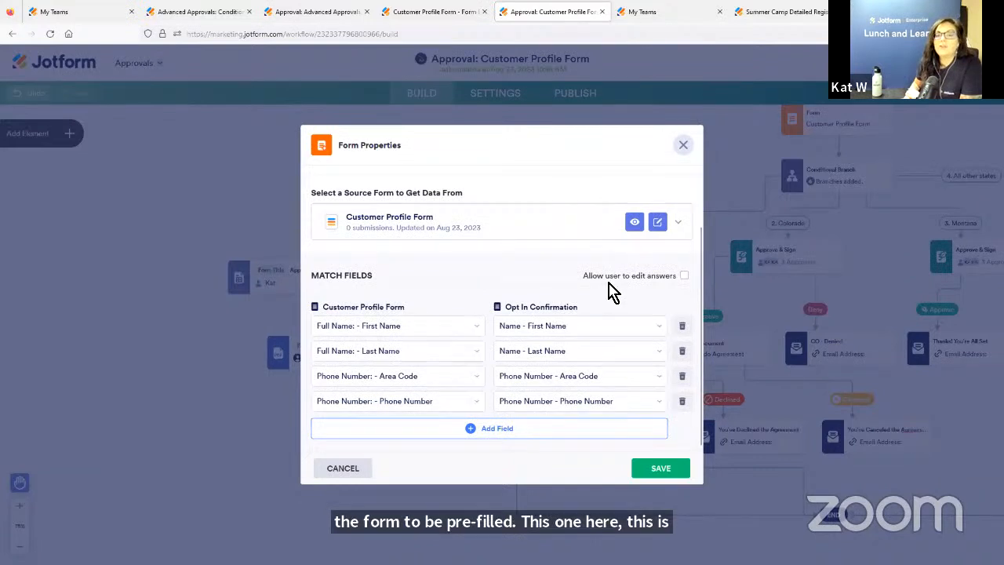
# Turn the Allow user to edit answers option on and back off in the Opt In Confirmation prefill settings, and save the form properties.
pyautogui.click(686, 277)
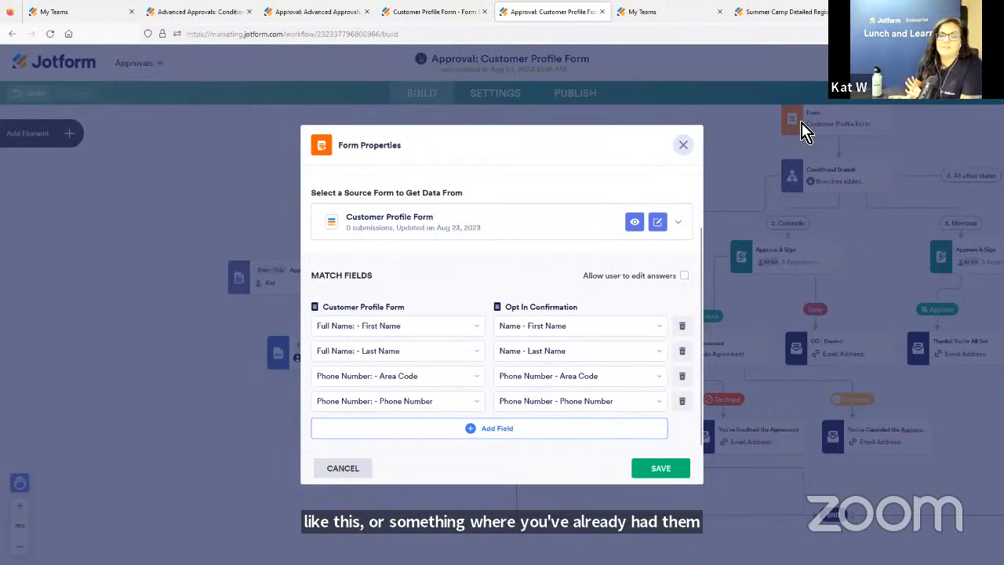
pyautogui.click(685, 277)
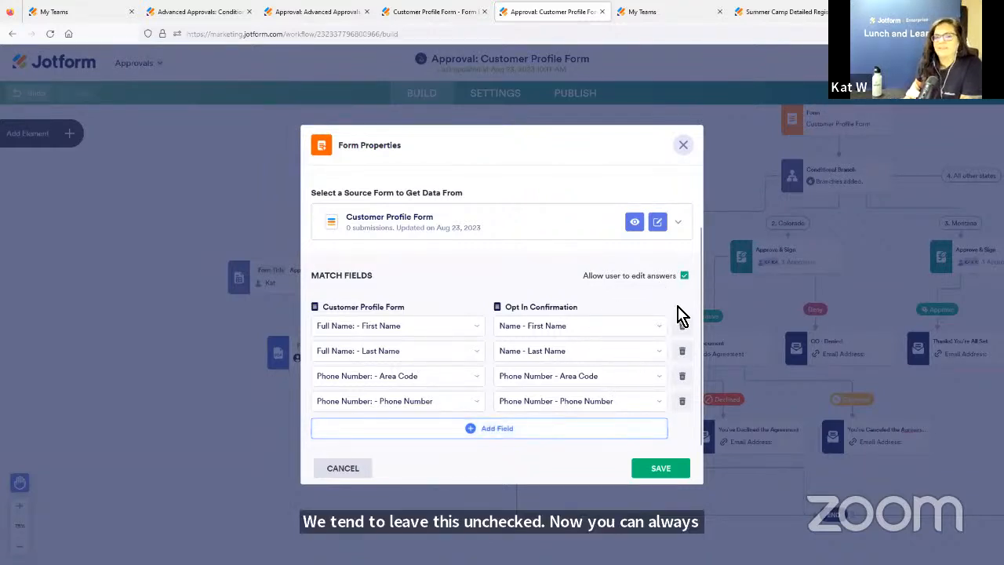
pyautogui.click(685, 275)
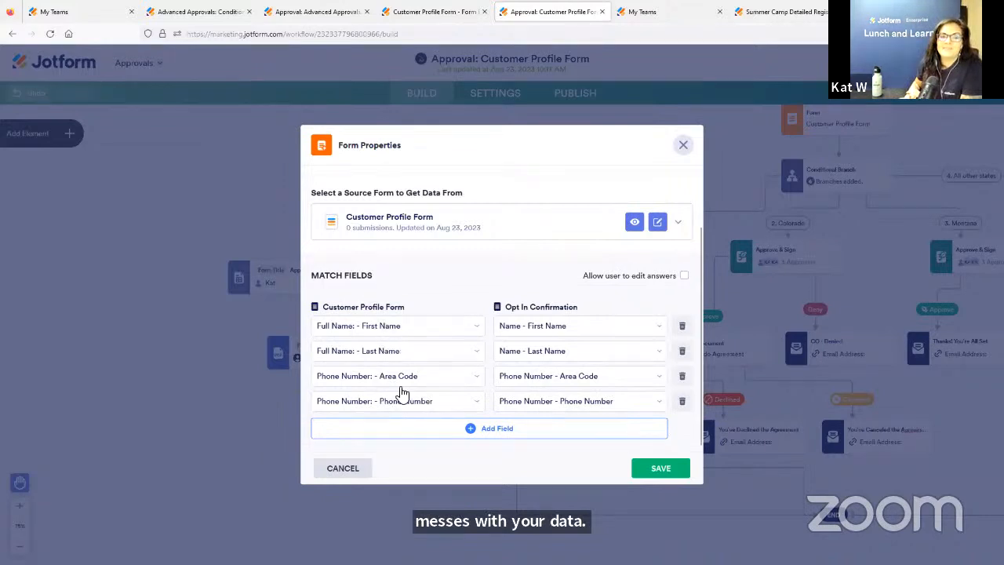
pyautogui.click(413, 427)
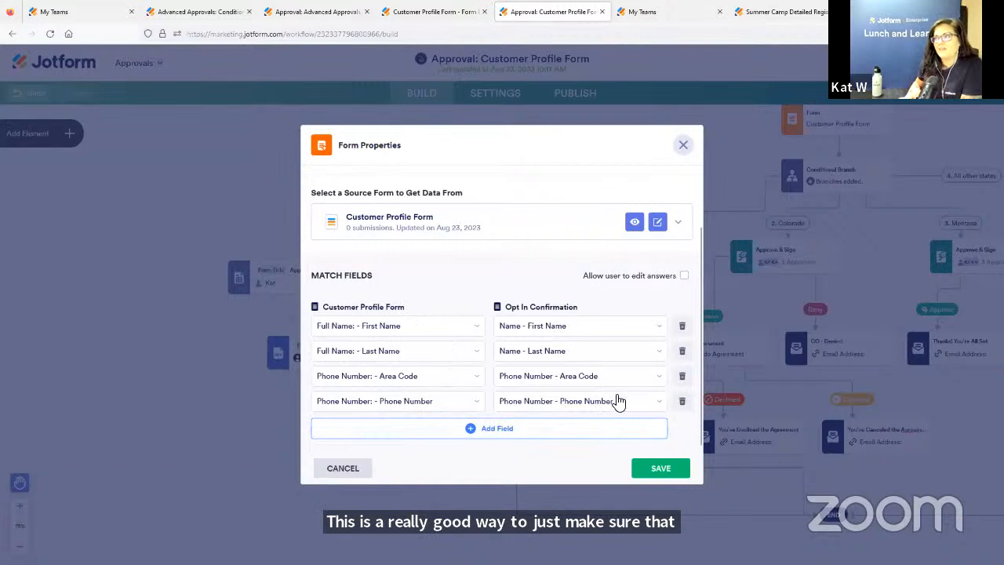
pyautogui.click(683, 276)
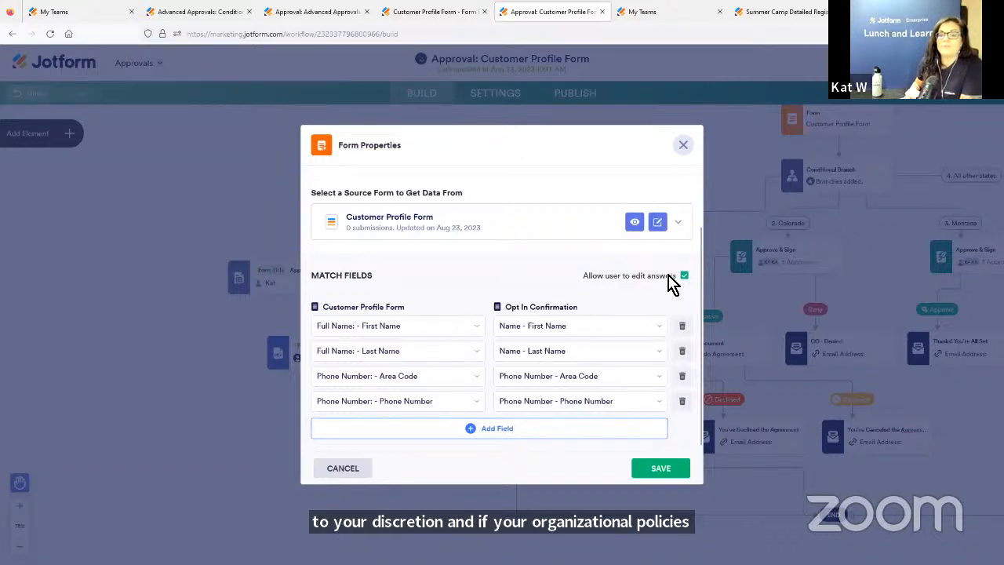
pyautogui.click(684, 276)
pyautogui.click(672, 476)
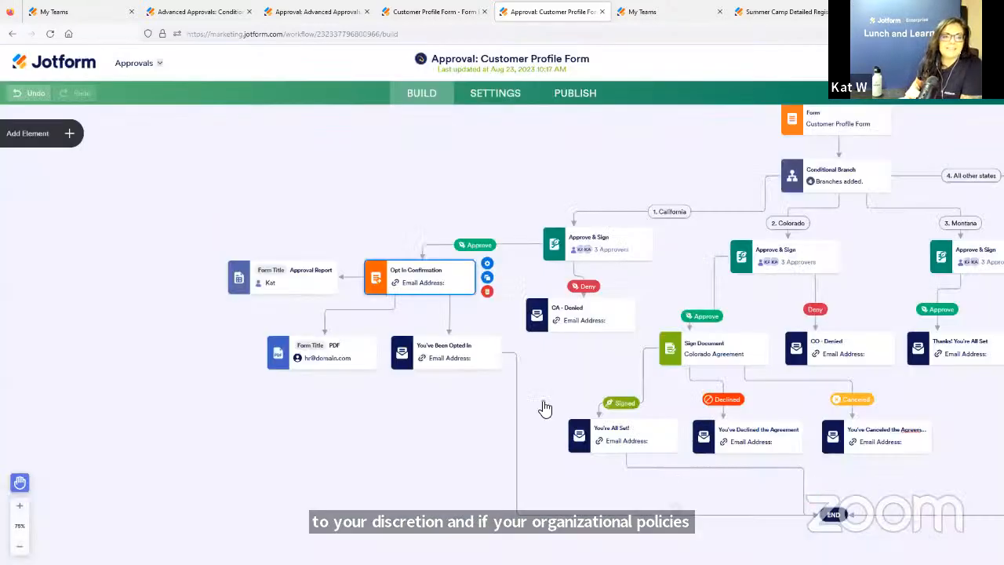
# Review the California branch's Approval Report properties, view the sample report with its report settings, and close both.
pyautogui.click(68, 135)
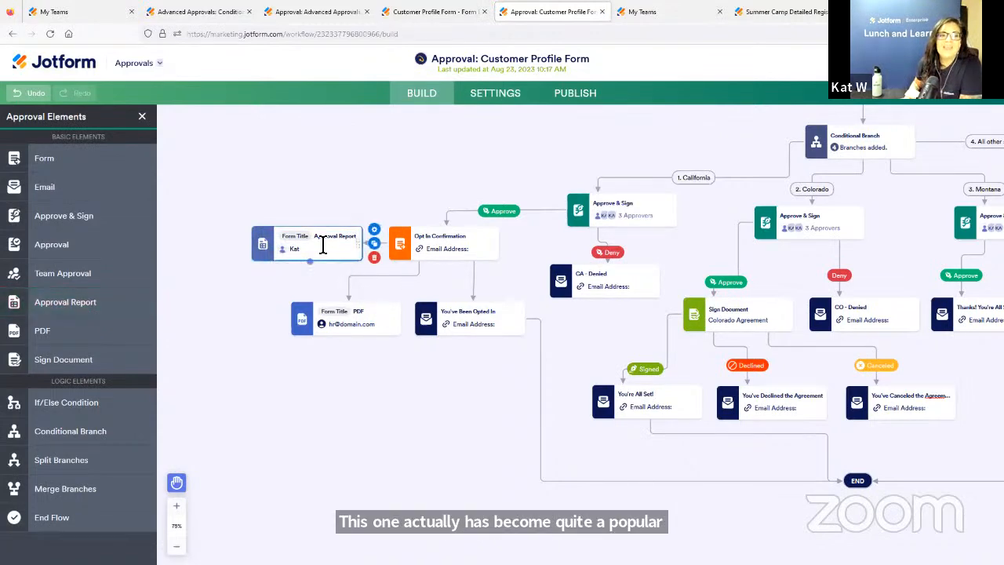
pyautogui.click(360, 239)
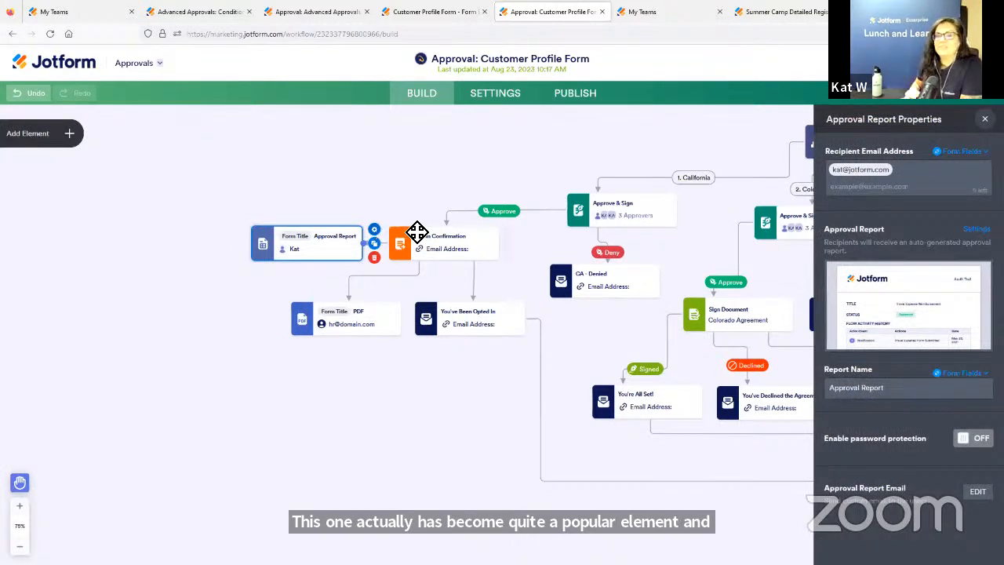
pyautogui.moveTo(906, 333)
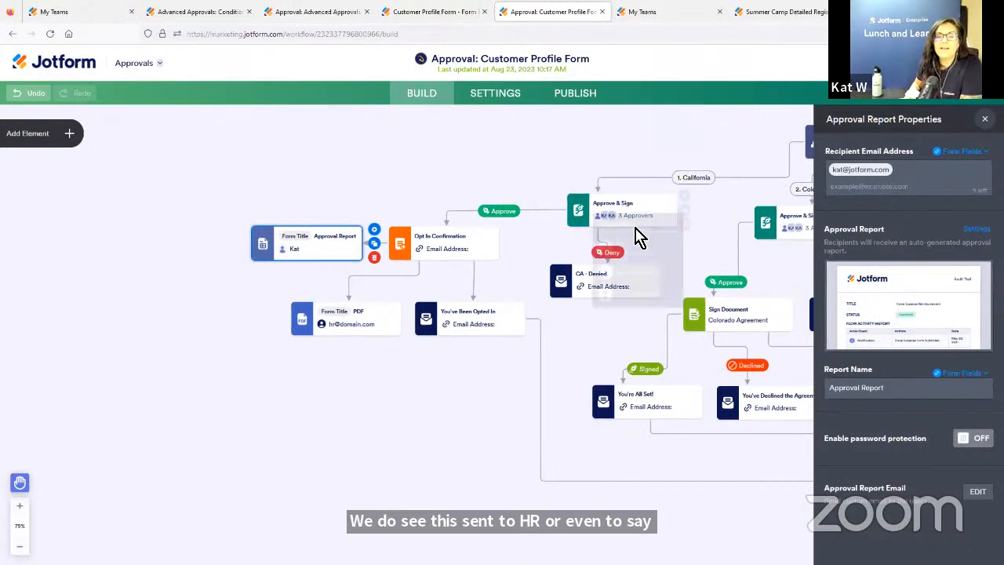
pyautogui.moveTo(636, 208)
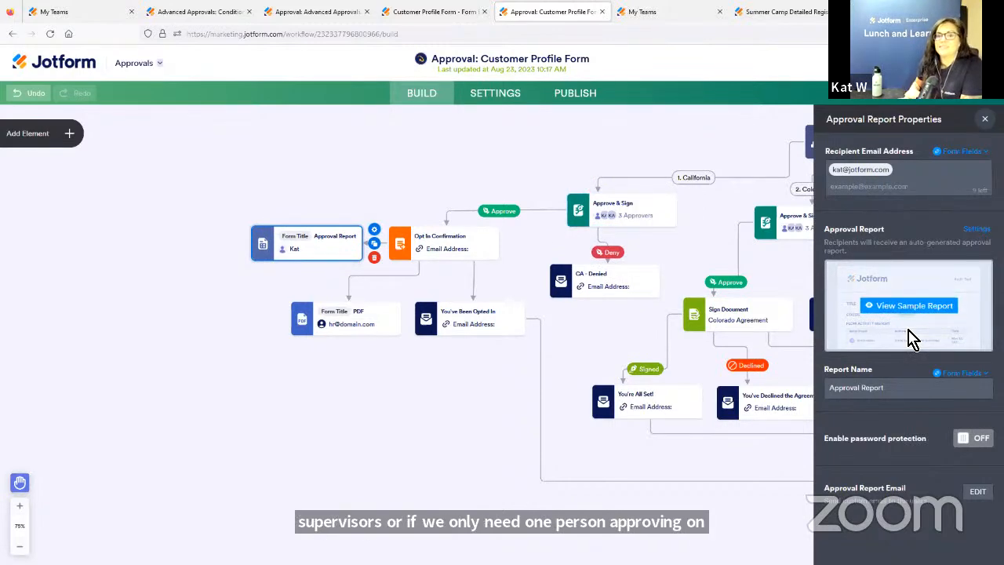
pyautogui.click(871, 308)
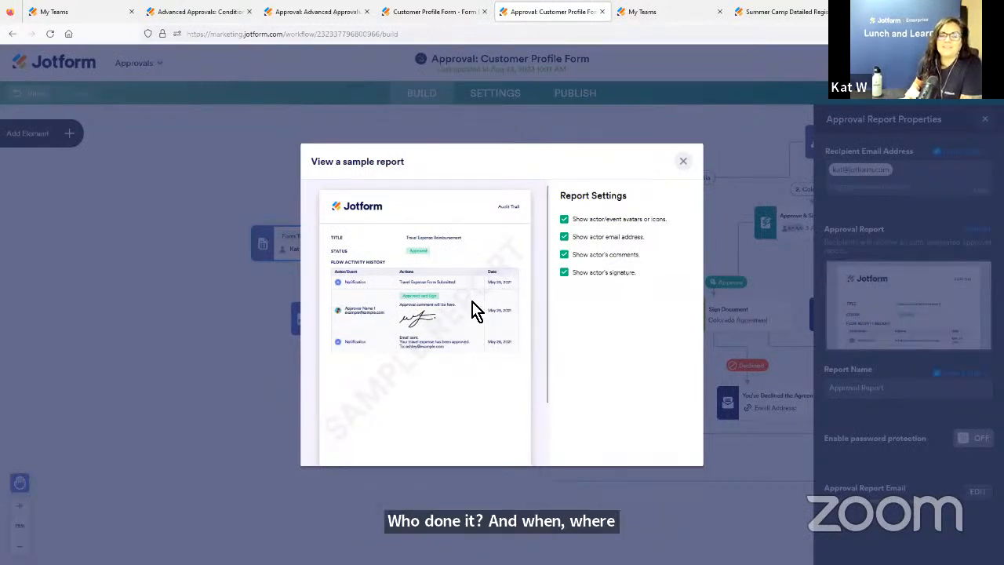
pyautogui.click(683, 161)
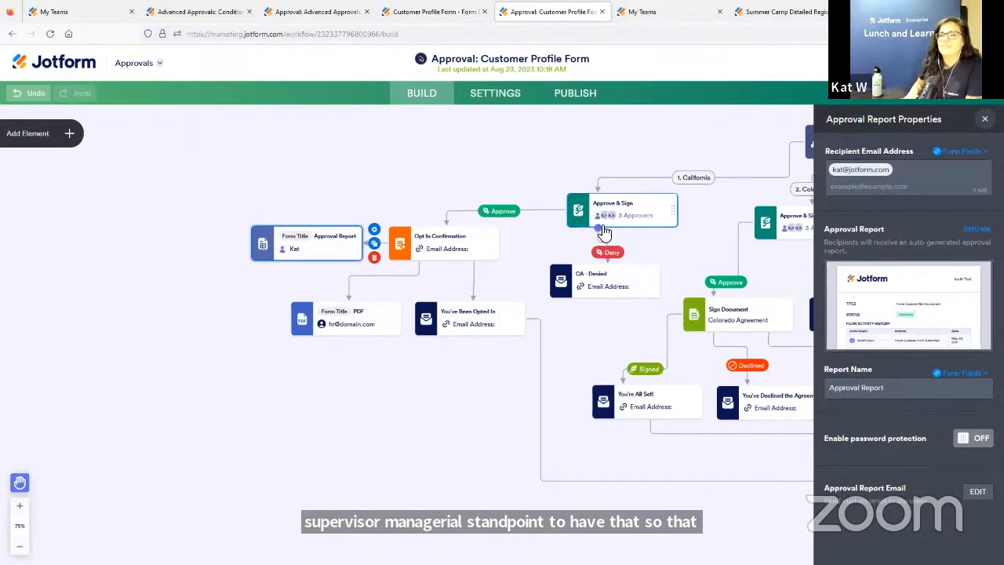
pyautogui.click(985, 119)
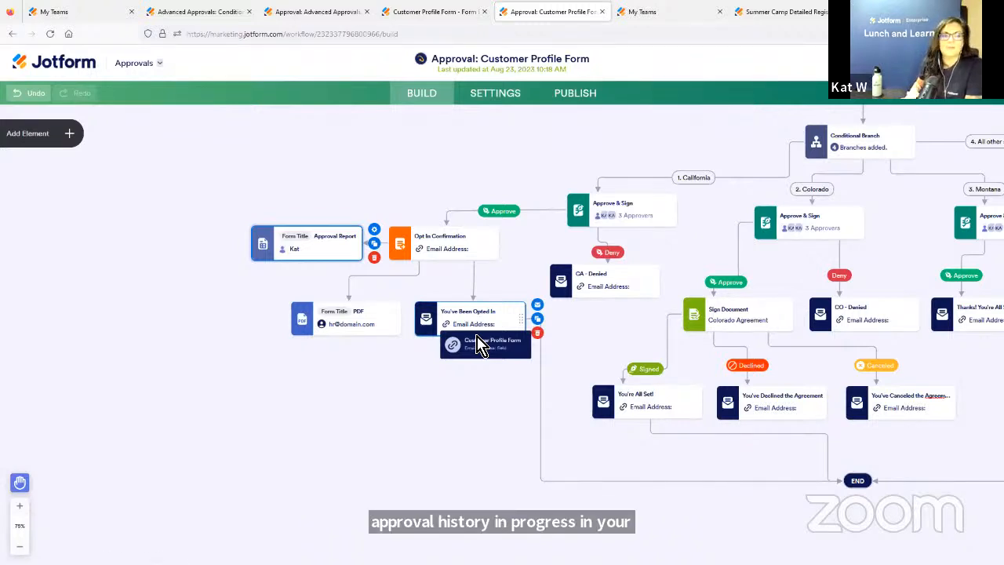
# In the California branch's PDF element, select New Document 1 for both the Customer Profile Form and Opt In Confirmation submissions.
pyautogui.click(69, 134)
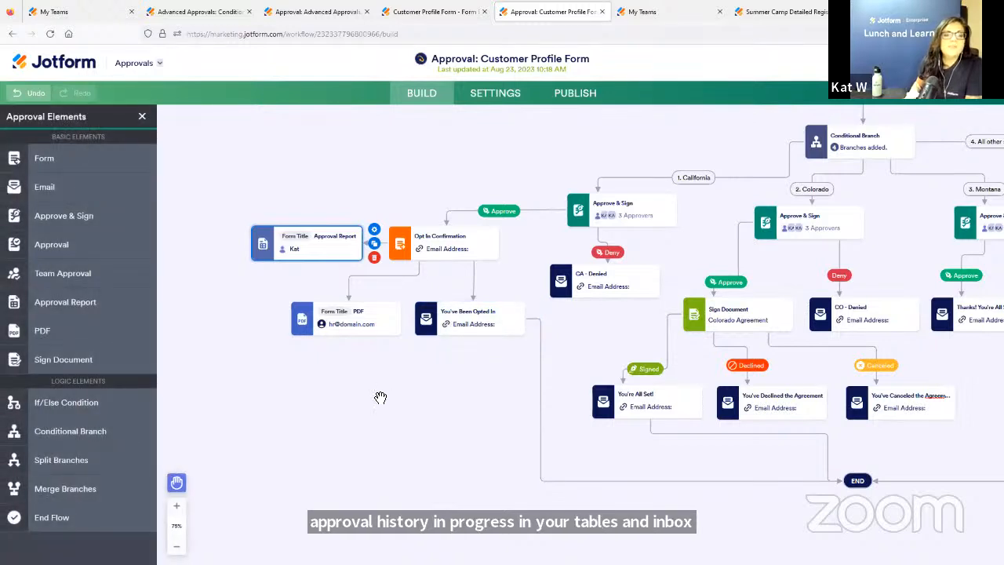
pyautogui.moveTo(380, 398); pyautogui.dragTo(390, 377)
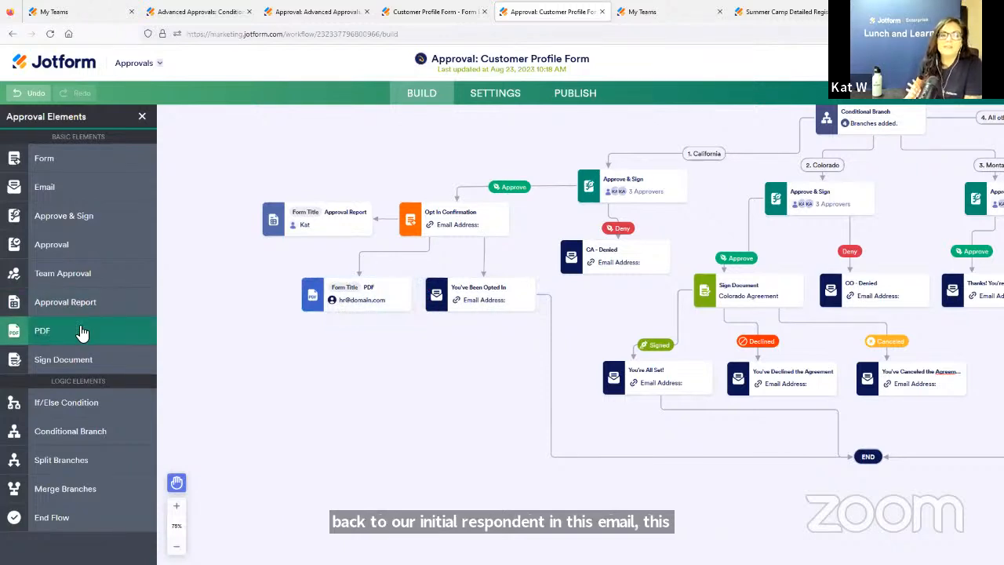
pyautogui.click(431, 282)
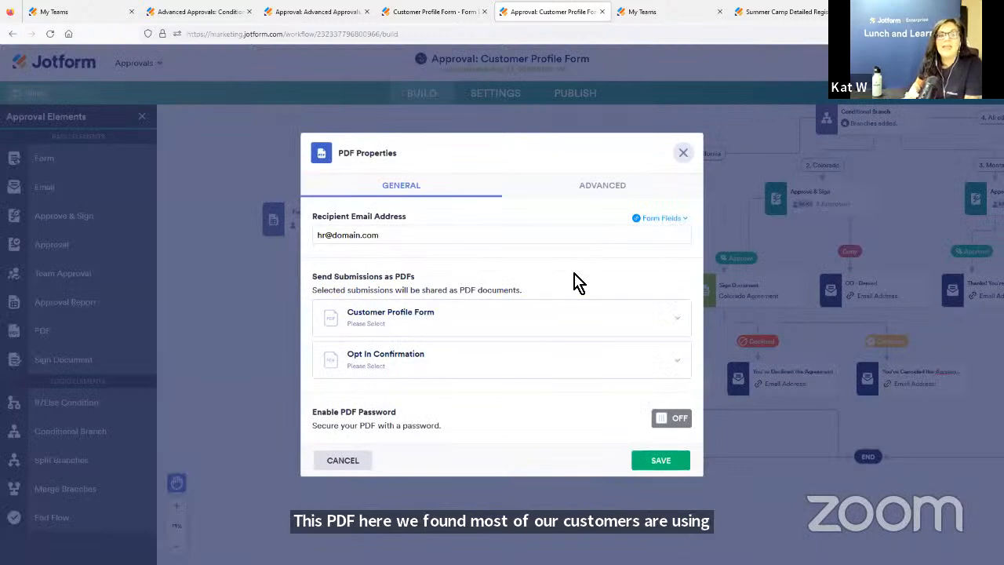
pyautogui.click(677, 320)
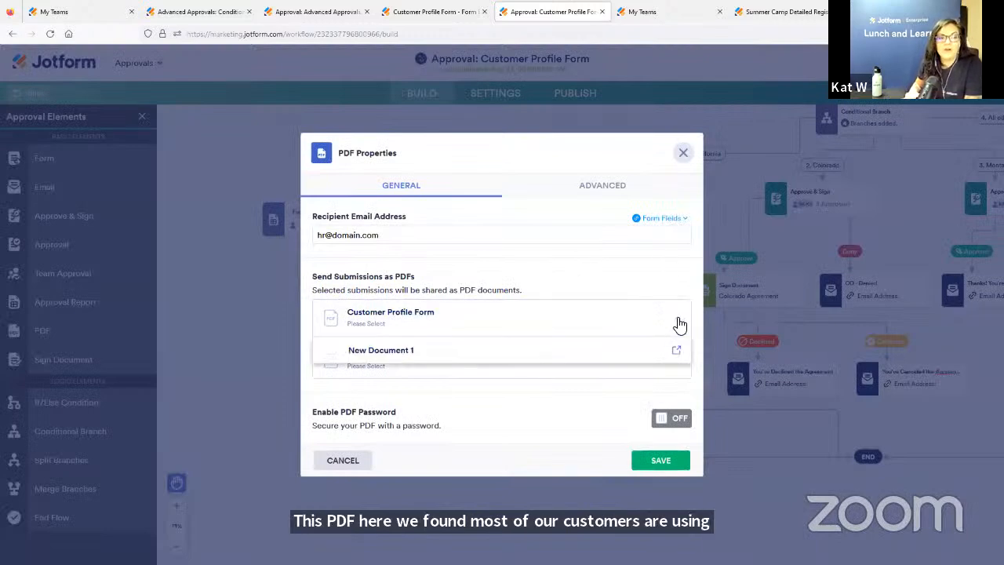
pyautogui.click(346, 359)
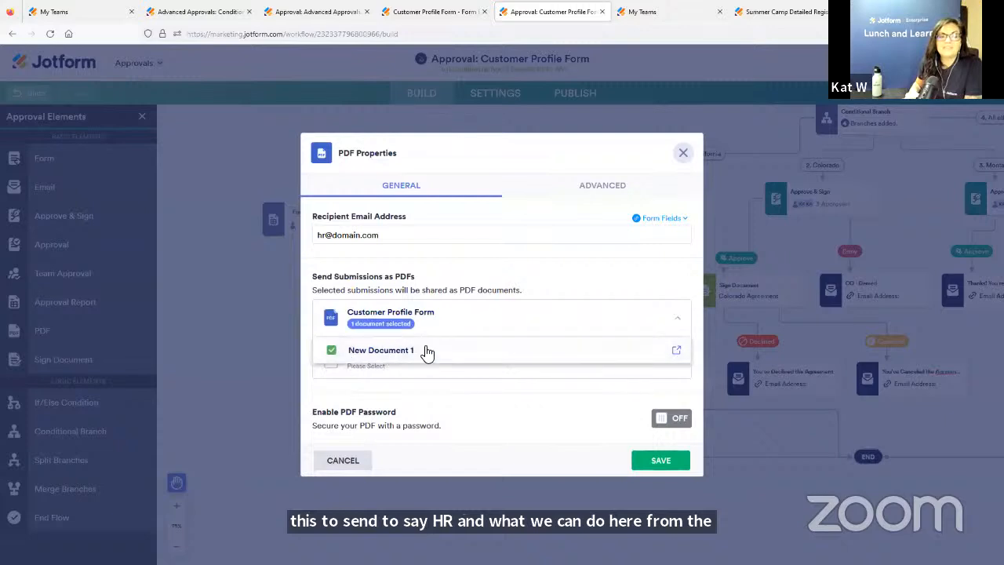
pyautogui.click(544, 291)
pyautogui.click(466, 369)
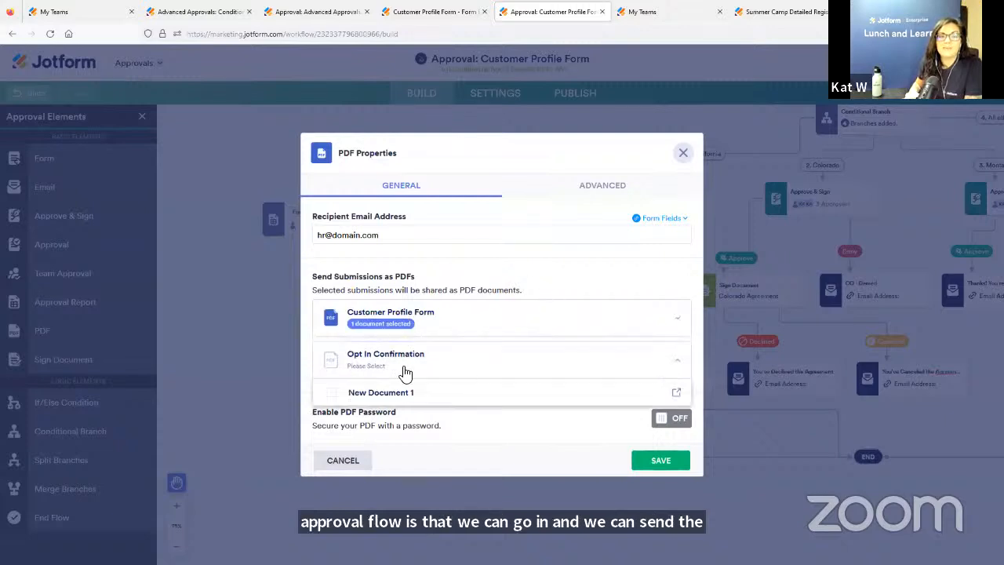
pyautogui.click(341, 396)
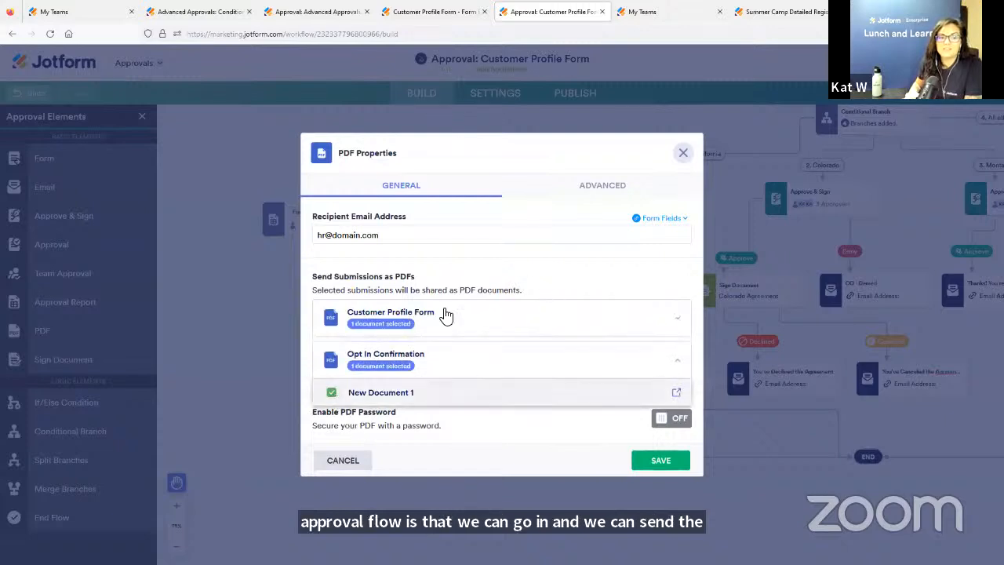
pyautogui.click(625, 290)
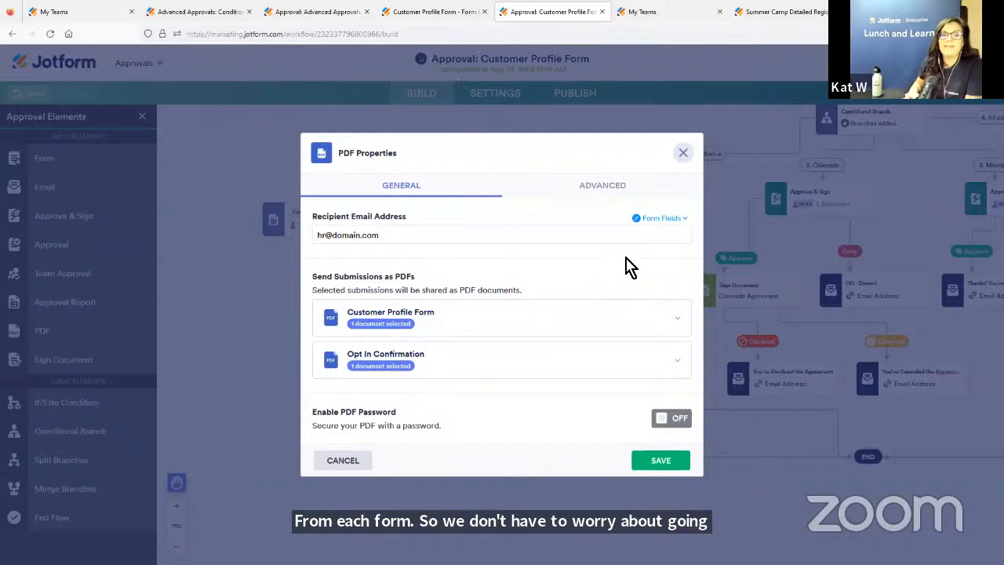
# Close the PDF properties and review the California branch's PDF and email elements and the Conditional Branch they come from.
pyautogui.press('Escape')
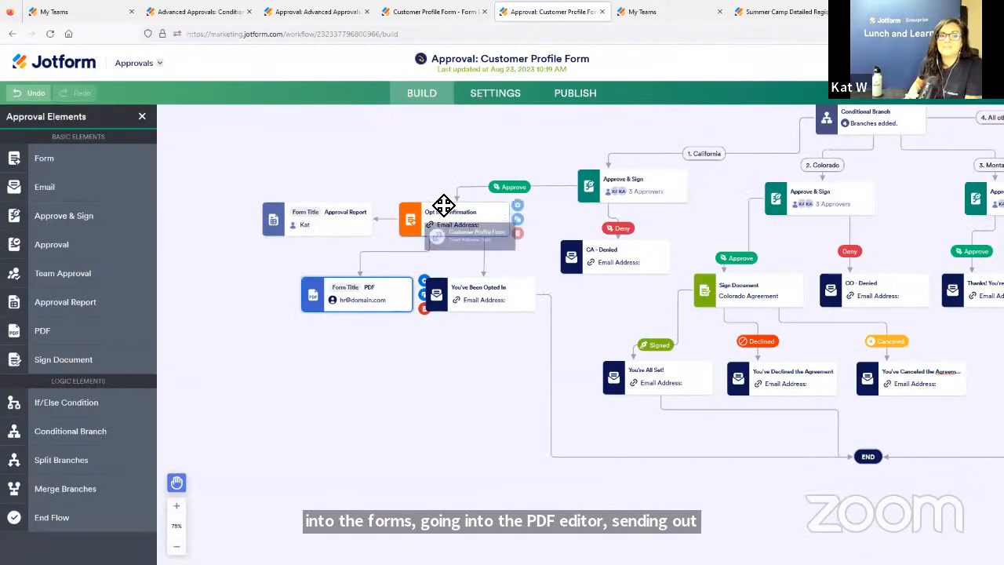
pyautogui.moveTo(340, 297); pyautogui.dragTo(362, 305)
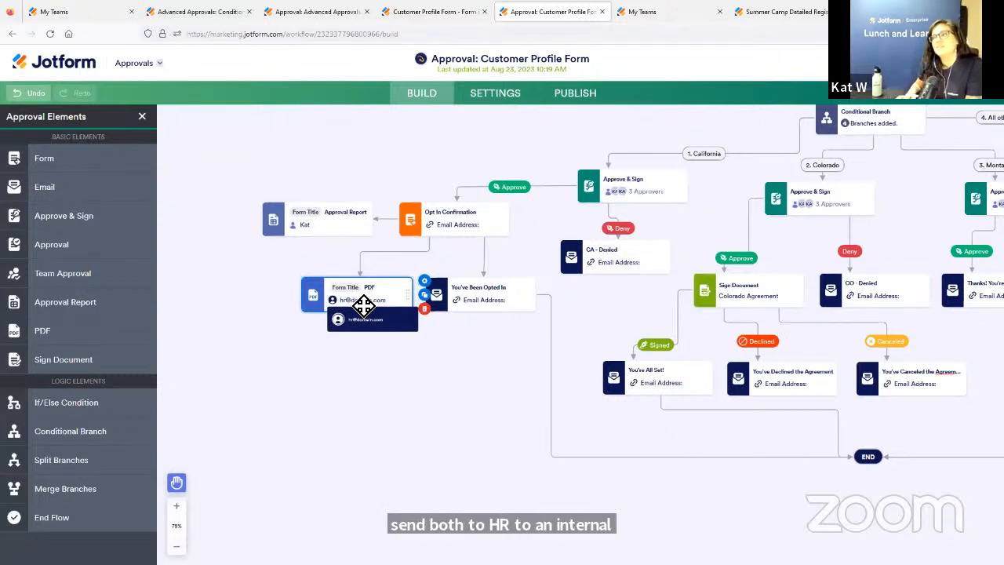
pyautogui.moveTo(363, 306); pyautogui.dragTo(525, 301)
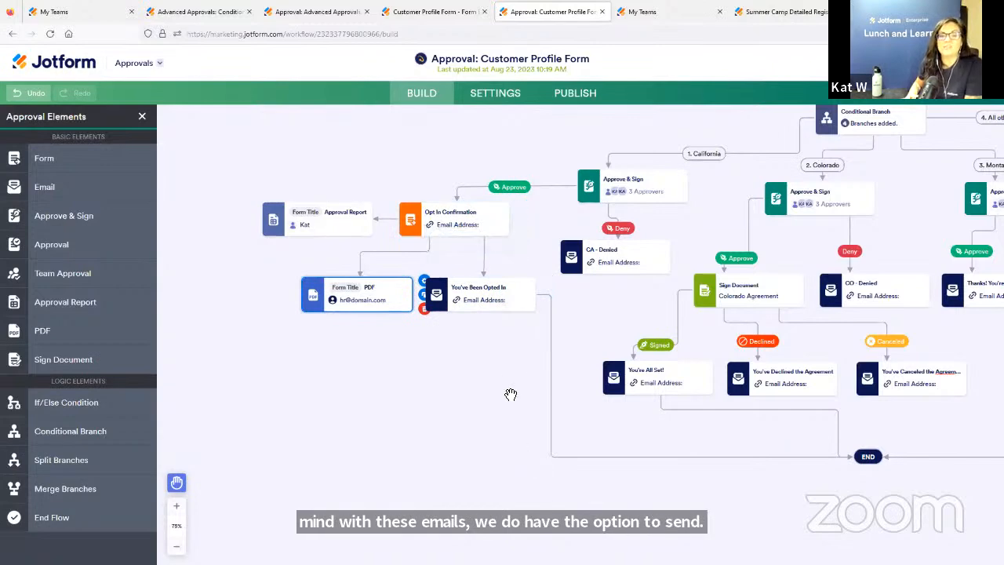
pyautogui.moveTo(522, 377); pyautogui.dragTo(345, 378)
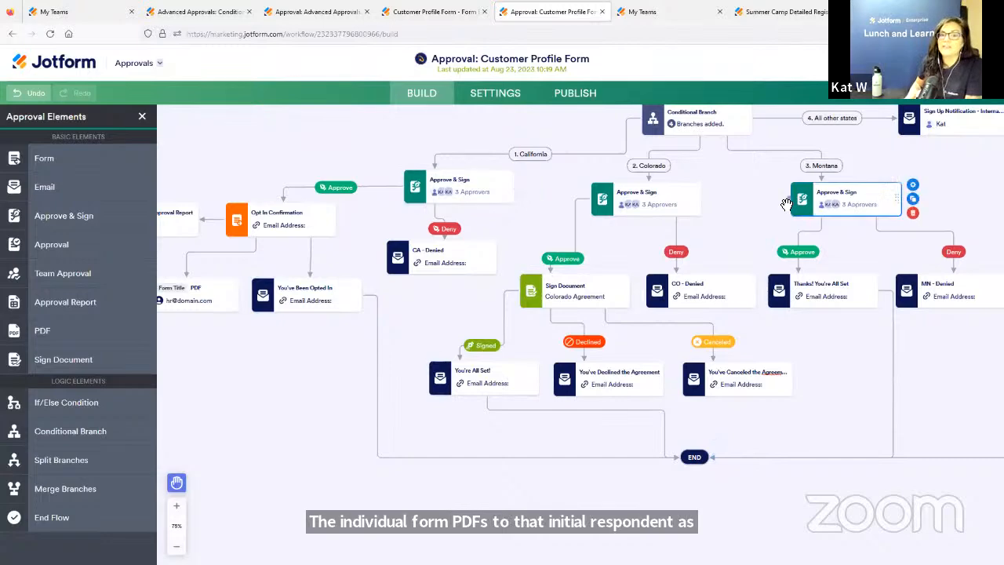
pyautogui.moveTo(752, 200); pyautogui.dragTo(671, 246)
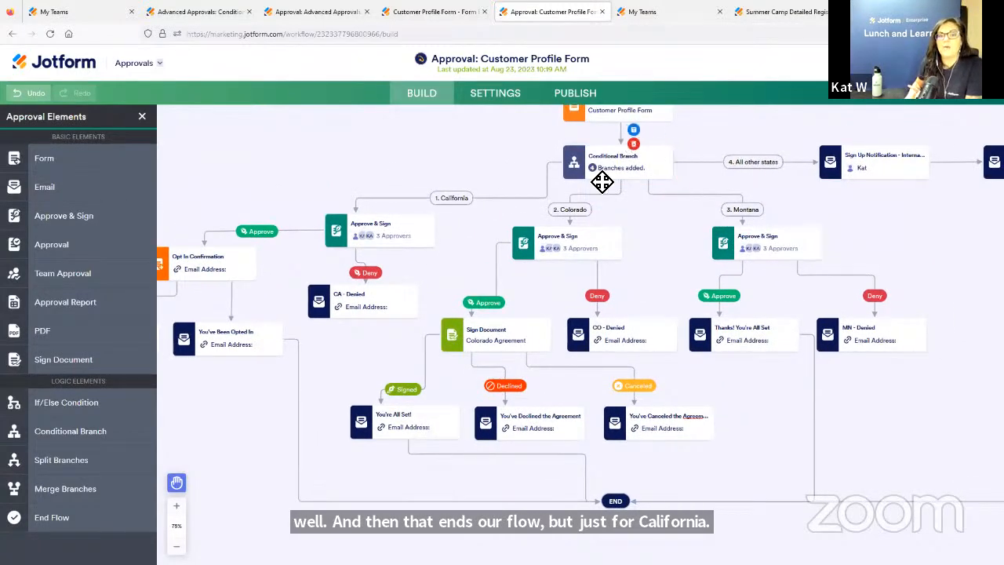
pyautogui.moveTo(614, 210)
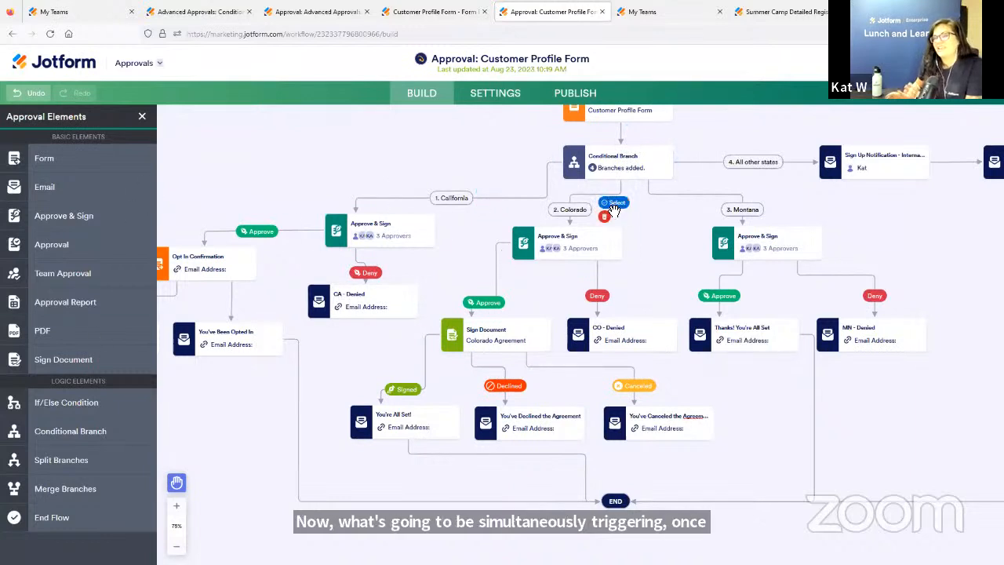
pyautogui.moveTo(669, 233); pyautogui.dragTo(693, 271)
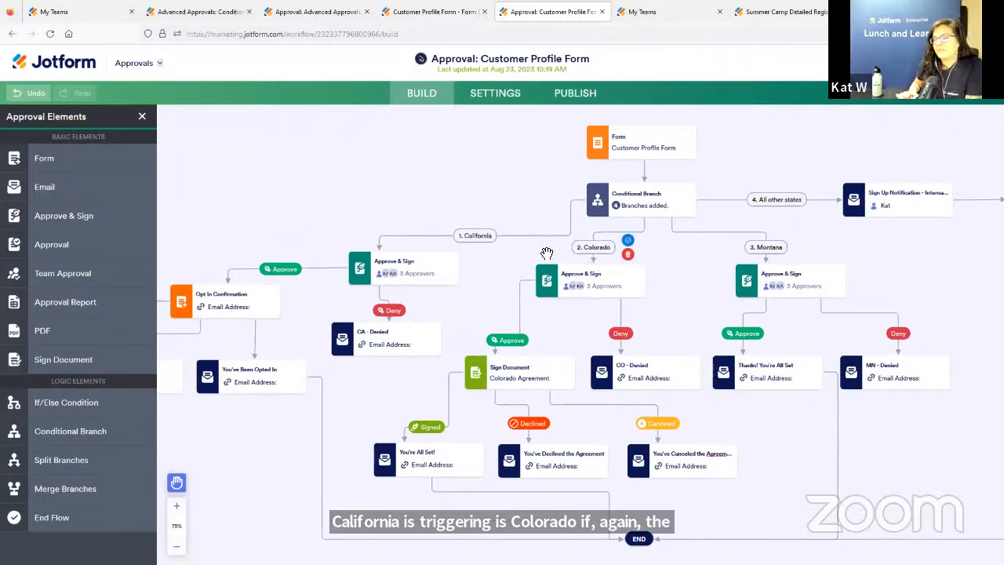
# Review the Colorado branch's Approve & Sign properties, including the outcomes, signature requirement, signers and completion rule, and close them.
pyautogui.moveTo(717, 294); pyautogui.dragTo(679, 246)
pyautogui.click(623, 217)
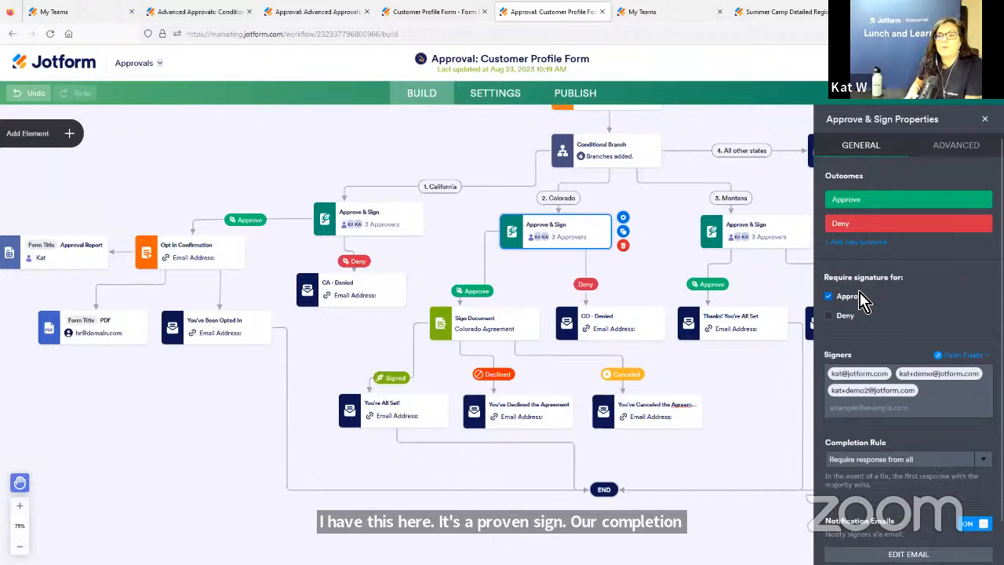
pyautogui.click(666, 207)
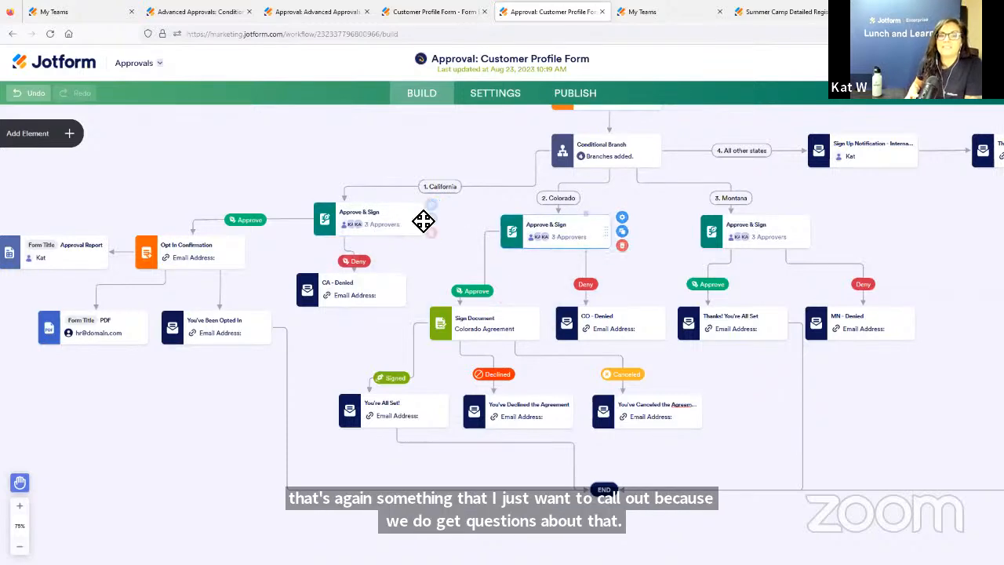
pyautogui.click(623, 218)
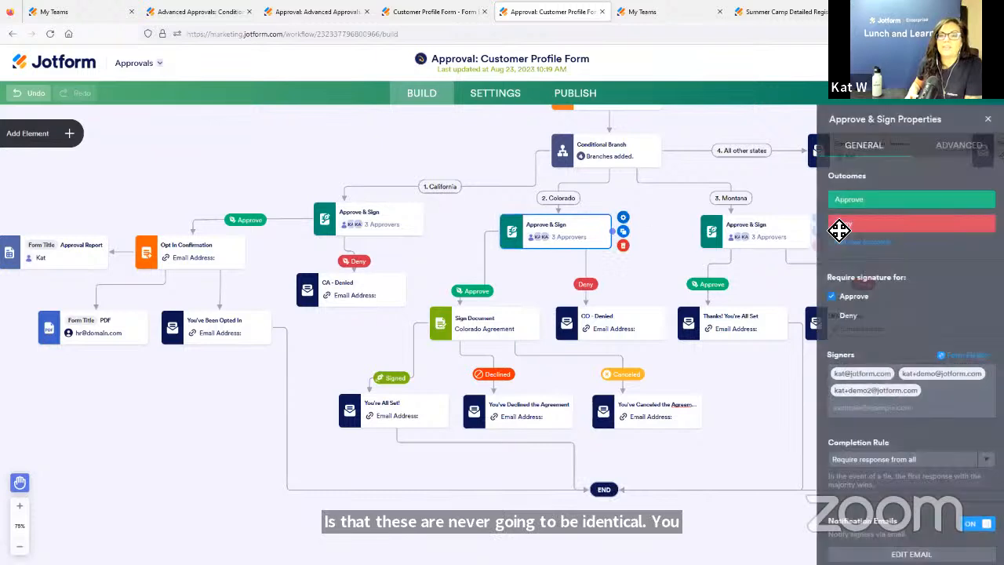
pyautogui.click(986, 119)
pyautogui.moveTo(602, 239)
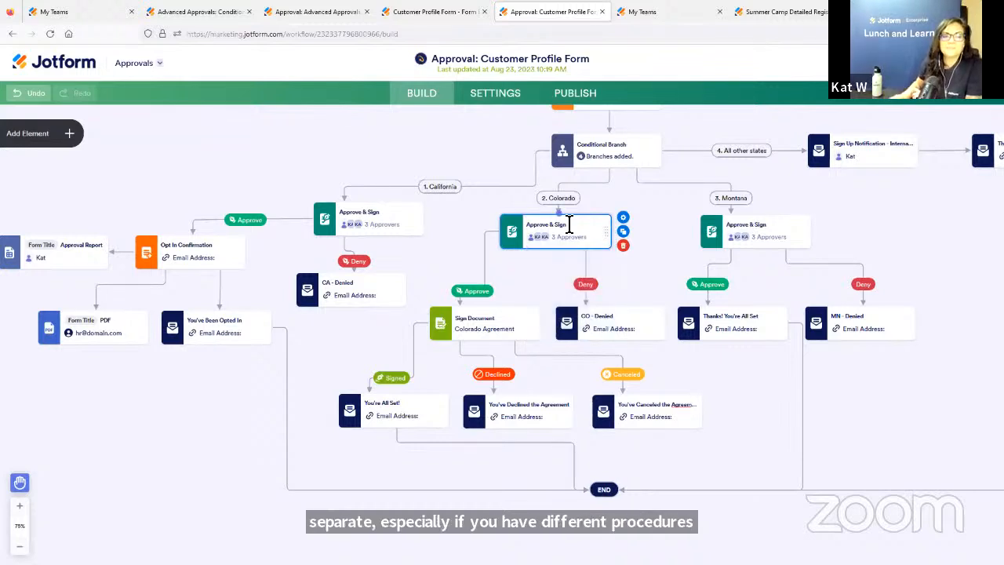
pyautogui.moveTo(570, 223)
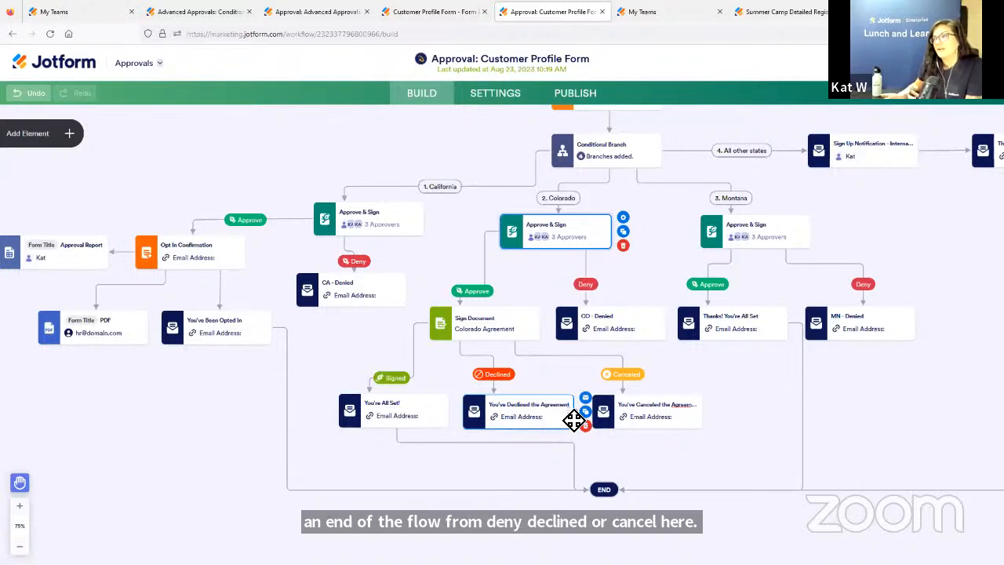
# Examine the Colorado branch's declined and canceled agreement emails and the Montana branch's Approve & Sign element.
pyautogui.moveTo(573, 421); pyautogui.dragTo(572, 420)
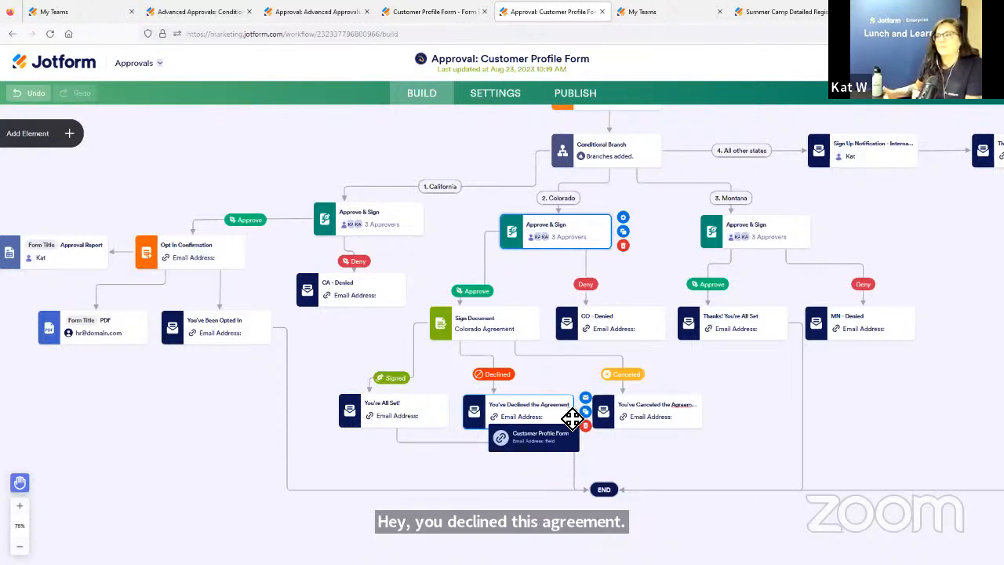
pyautogui.moveTo(573, 420); pyautogui.dragTo(656, 415)
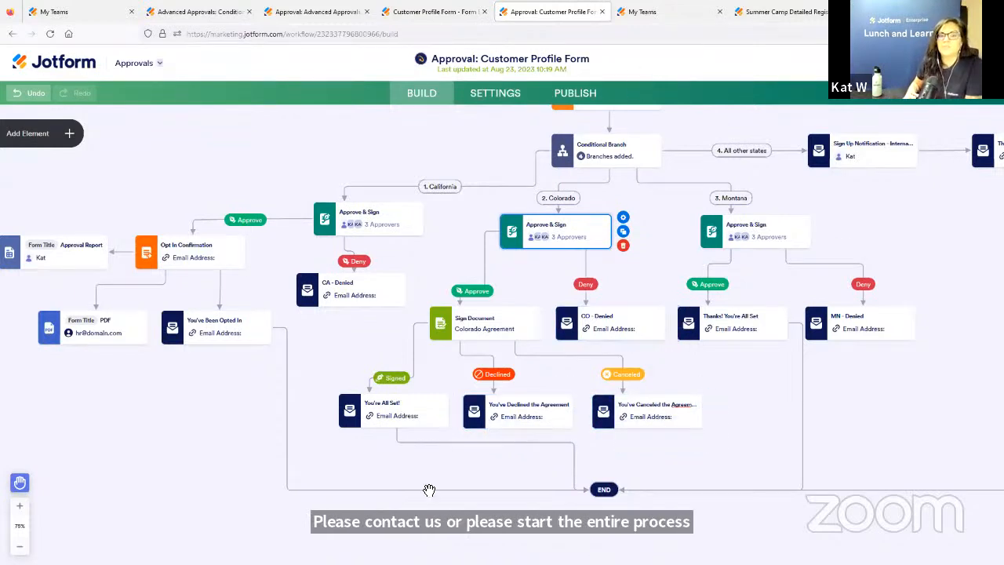
pyautogui.moveTo(778, 399); pyautogui.dragTo(652, 424)
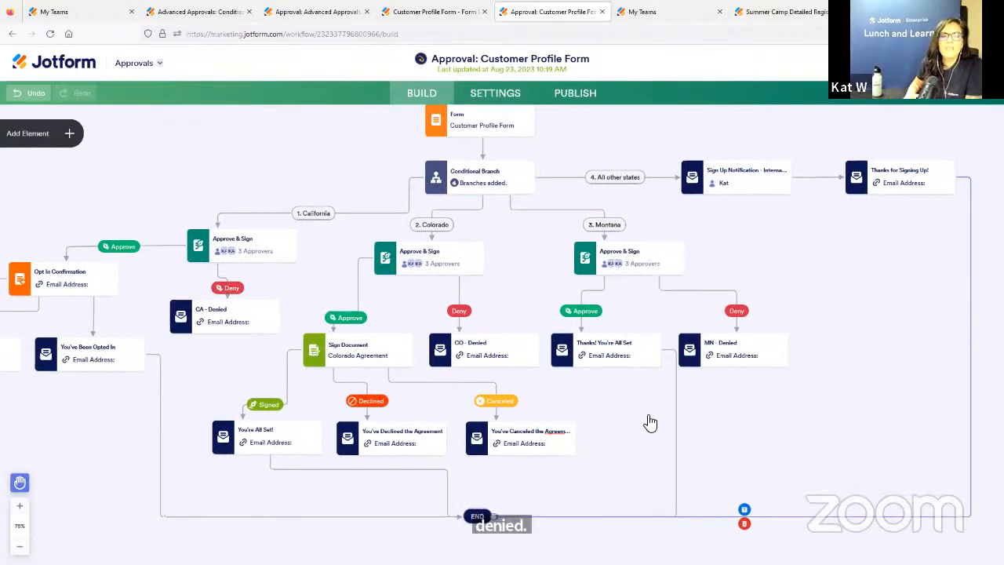
pyautogui.moveTo(659, 262)
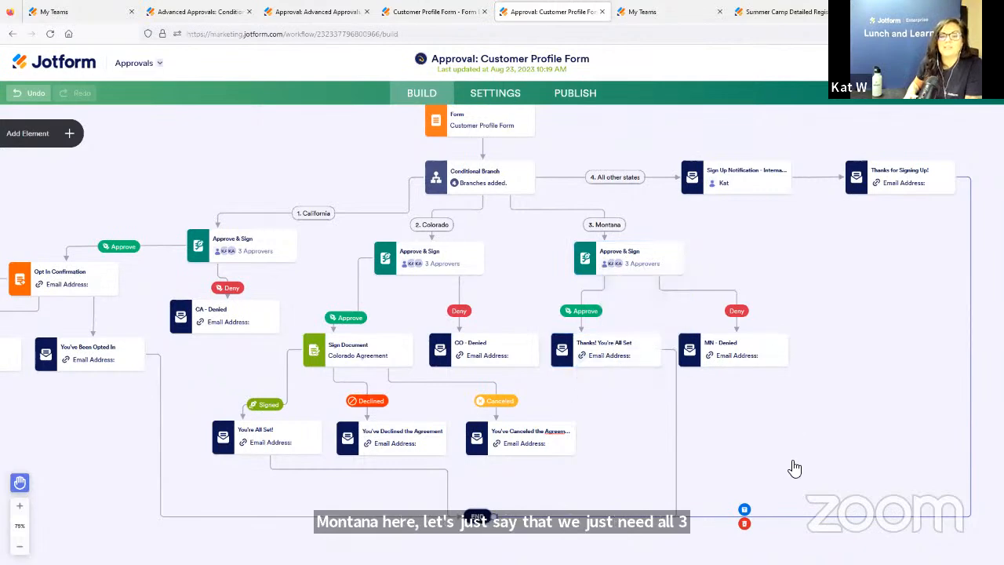
# Zoom out to 50% and look over the whole Customer Profile Form approval flow with its four conditional branches.
pyautogui.moveTo(570, 489); pyautogui.dragTo(644, 495)
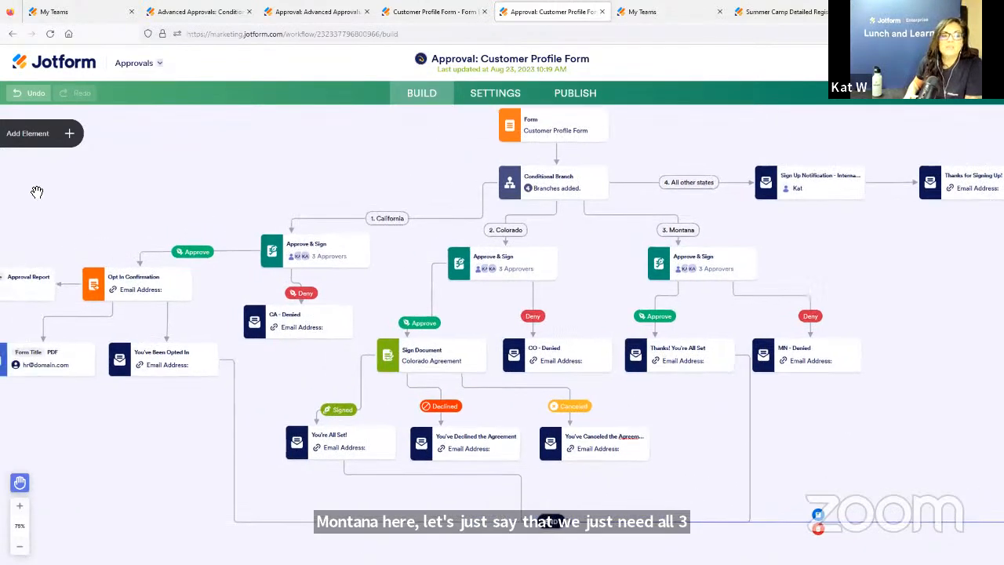
pyautogui.scroll(-5, 827, 330)
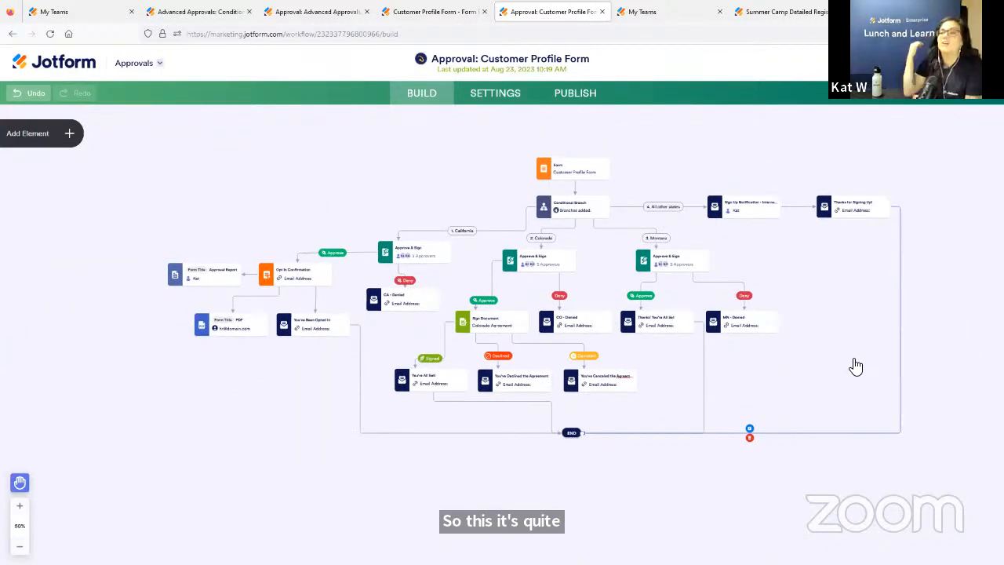
pyautogui.moveTo(852, 362); pyautogui.dragTo(876, 372)
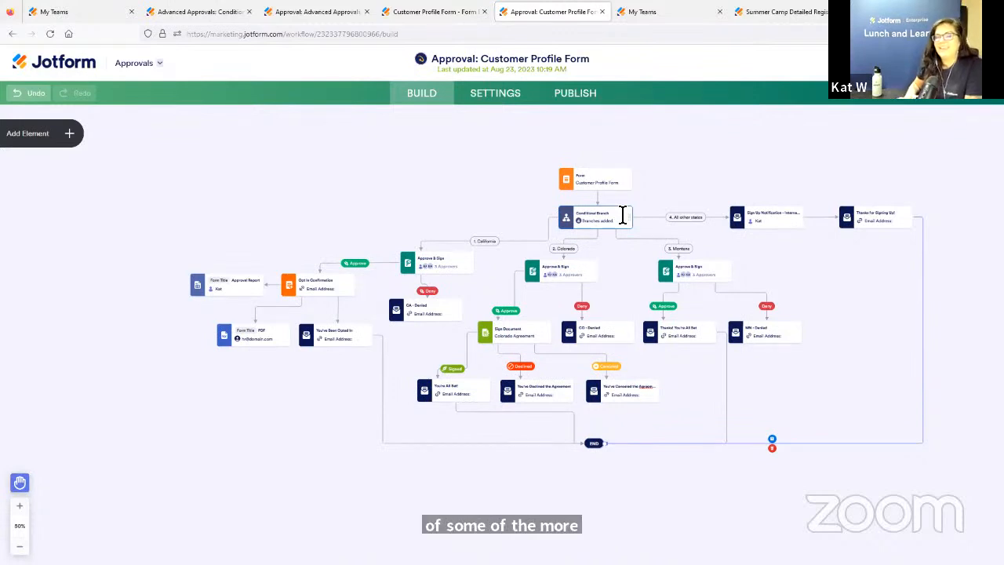
pyautogui.moveTo(683, 170); pyautogui.dragTo(656, 186)
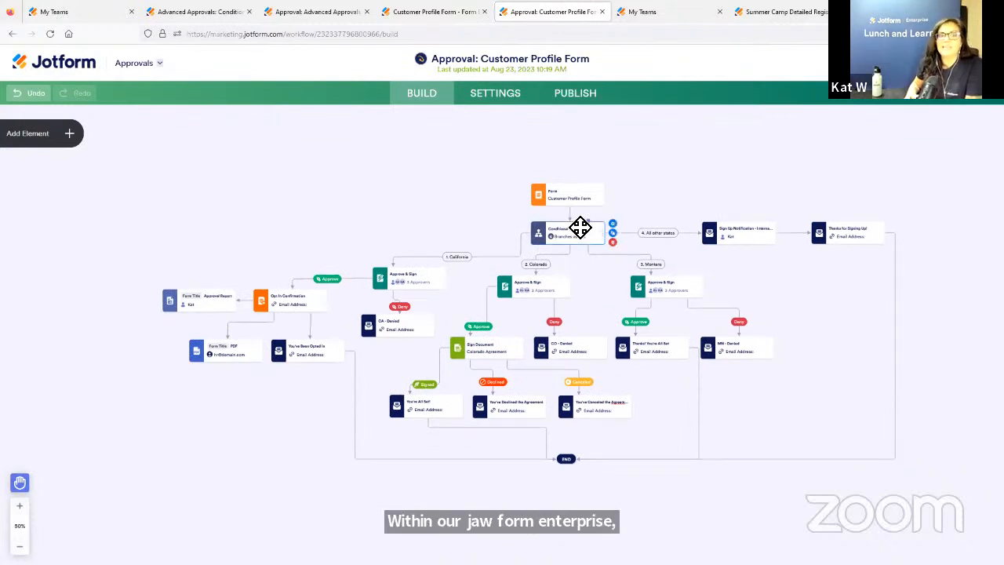
pyautogui.moveTo(664, 225); pyautogui.dragTo(632, 268)
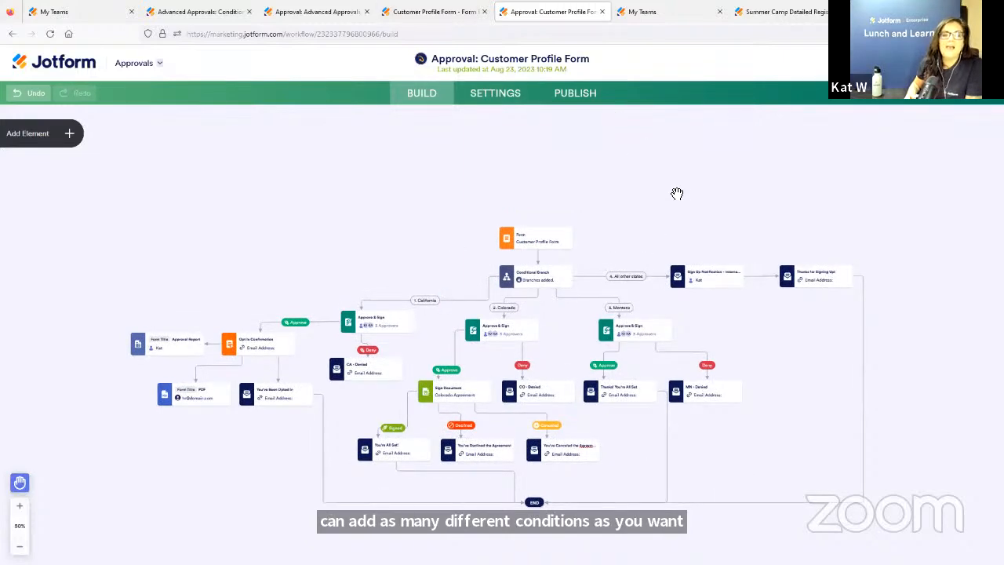
pyautogui.moveTo(677, 193); pyautogui.dragTo(682, 128)
pyautogui.scroll(-3, 681, 455)
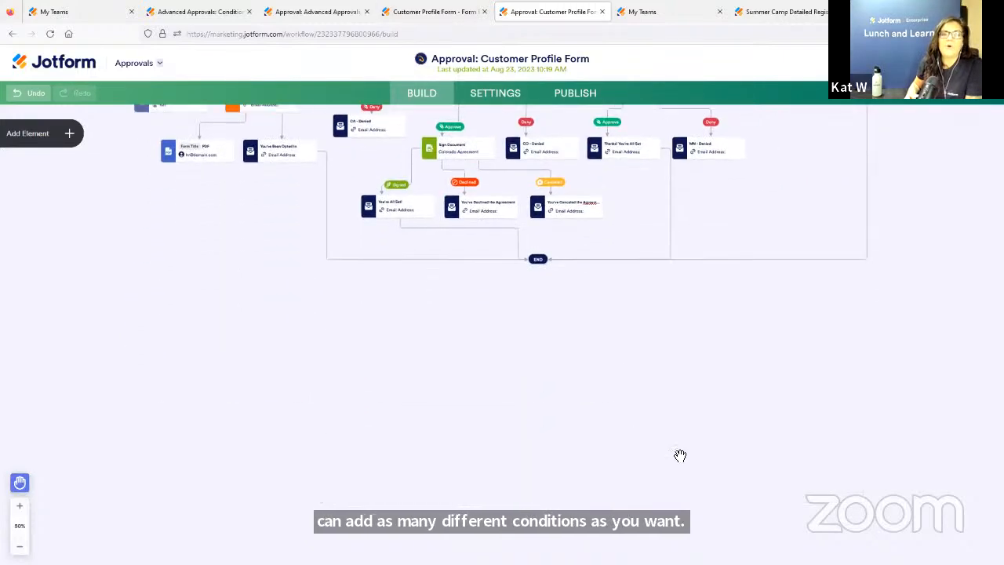
pyautogui.moveTo(670, 473); pyautogui.dragTo(690, 407)
pyautogui.moveTo(689, 278); pyautogui.dragTo(710, 508)
pyautogui.moveTo(843, 336); pyautogui.dragTo(822, 358)
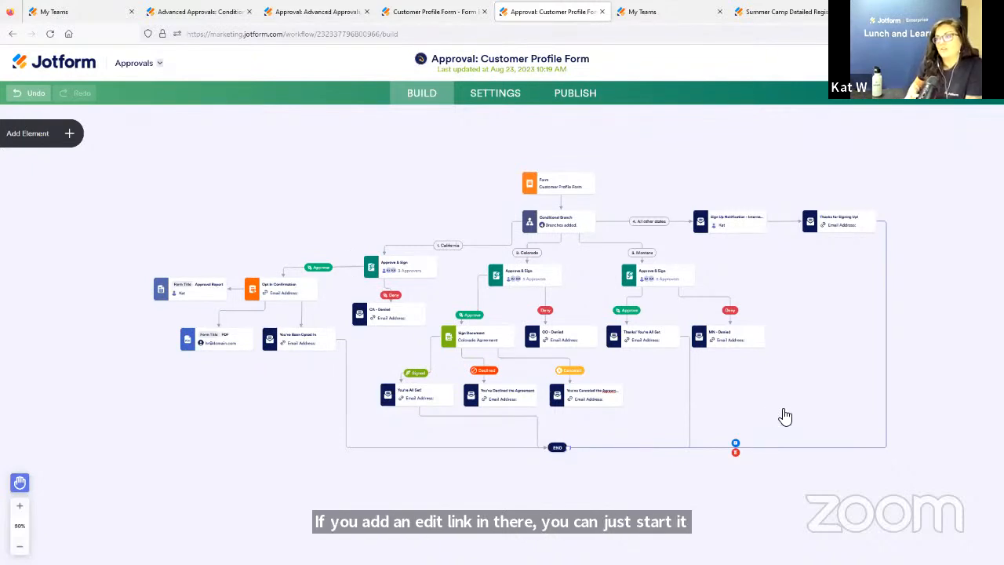
pyautogui.moveTo(861, 517); pyautogui.dragTo(806, 514)
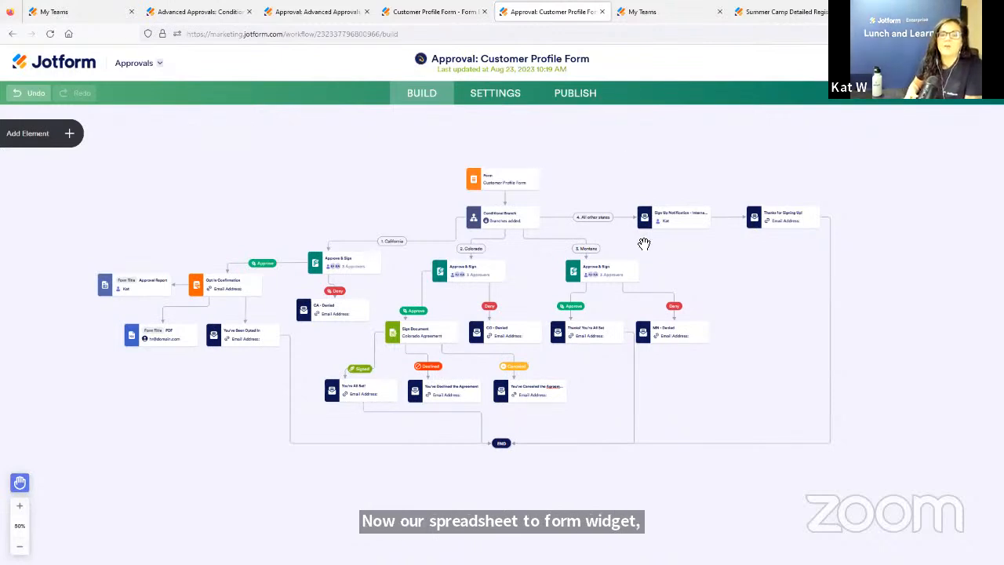
# Locate the Summer Camp Detailed Registration Form in the Approvals team's list and bring up its form builder.
pyautogui.click(669, 13)
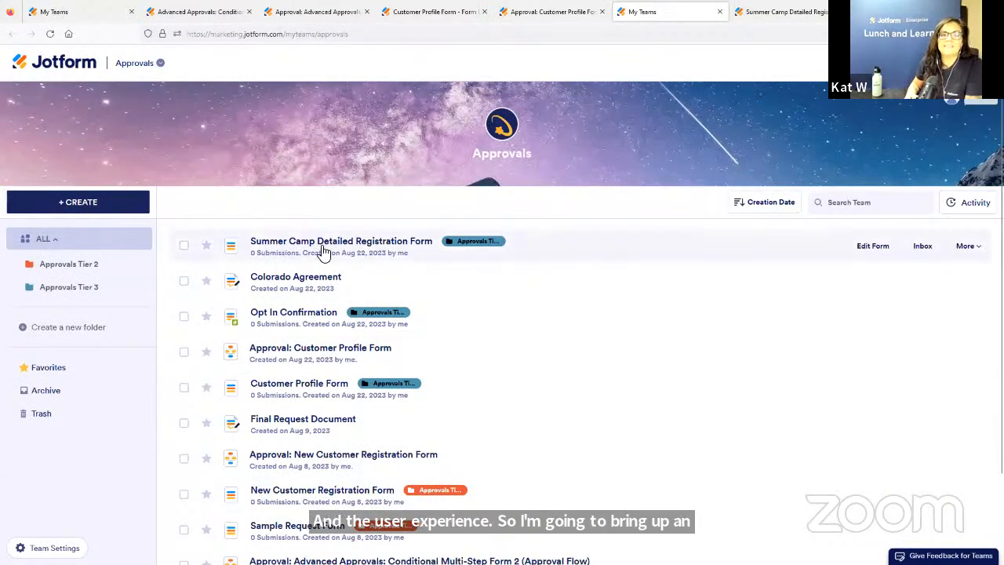
pyautogui.click(871, 250)
pyautogui.click(785, 12)
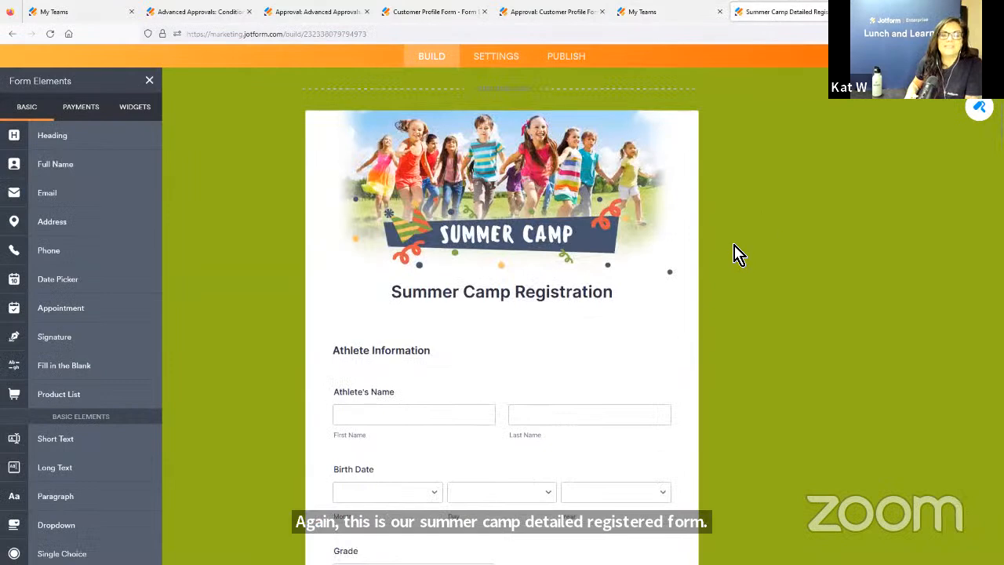
# Look through the Summer Camp Registration form's fields, from Athlete Information to the Spreadsheet to Form - School Name widget and school fields.
pyautogui.scroll(-5, 733, 253)
pyautogui.scroll(-5, 774, 250)
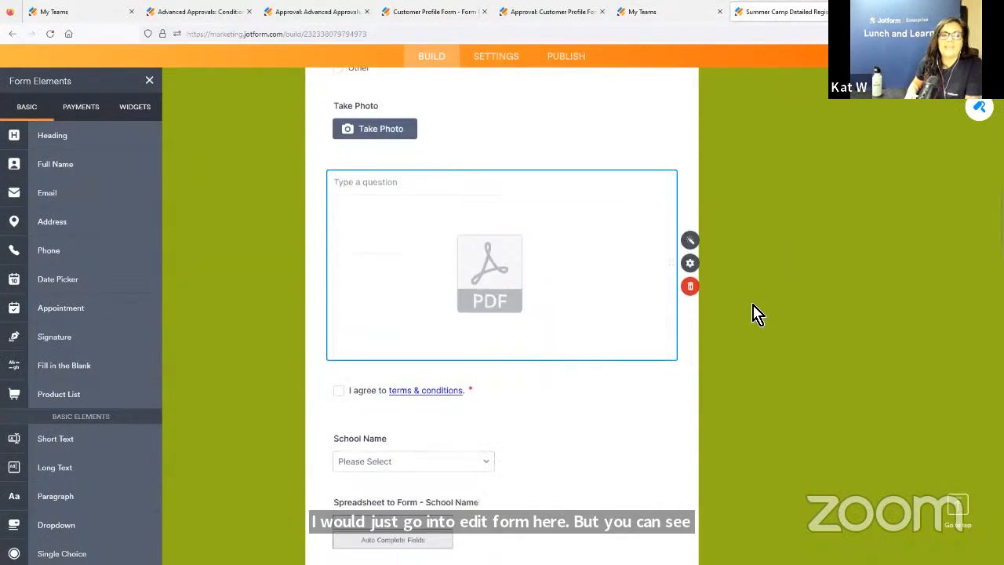
pyautogui.scroll(3, 482, 291)
pyautogui.scroll(-5, 621, 233)
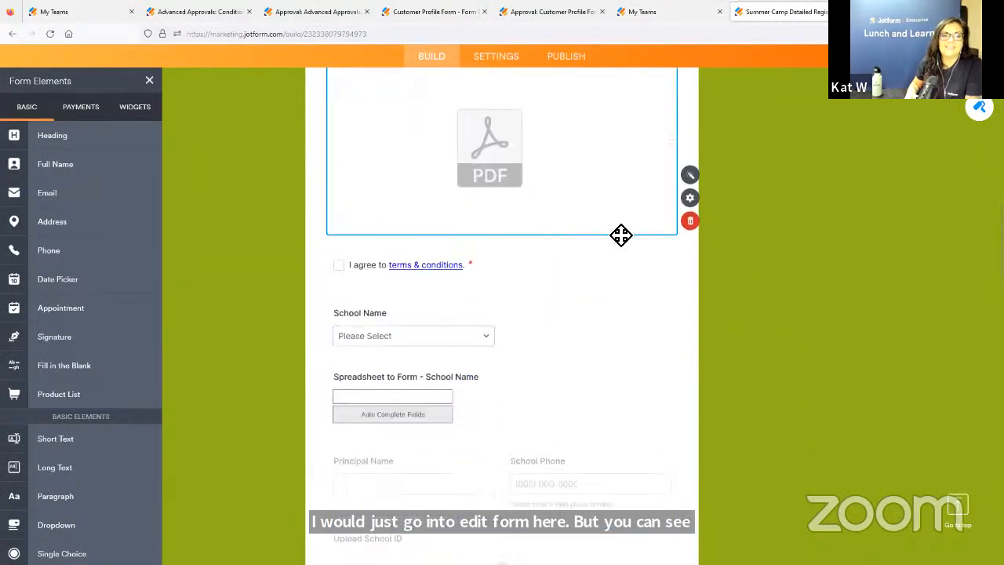
pyautogui.scroll(-2, 609, 296)
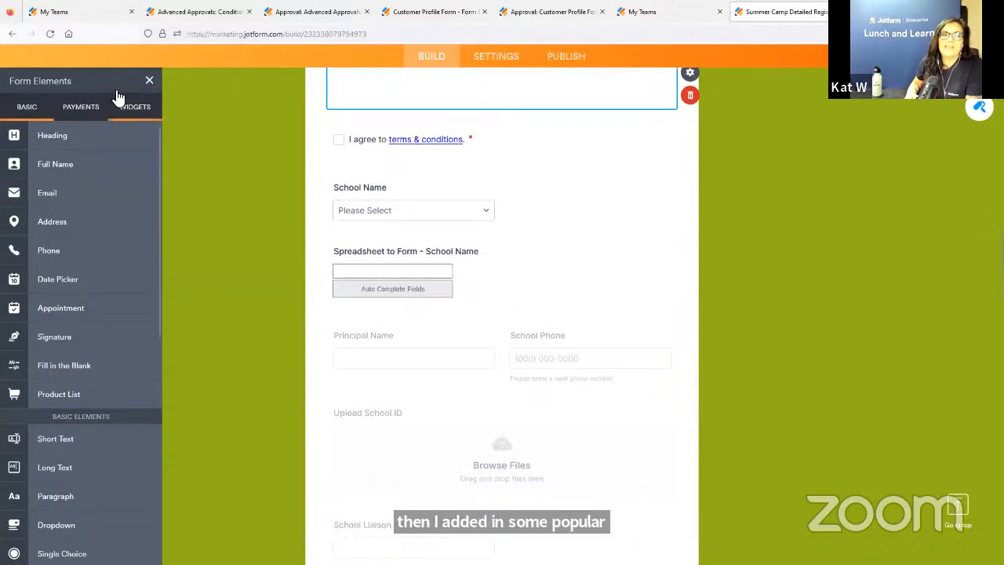
pyautogui.scroll(12, 504, 296)
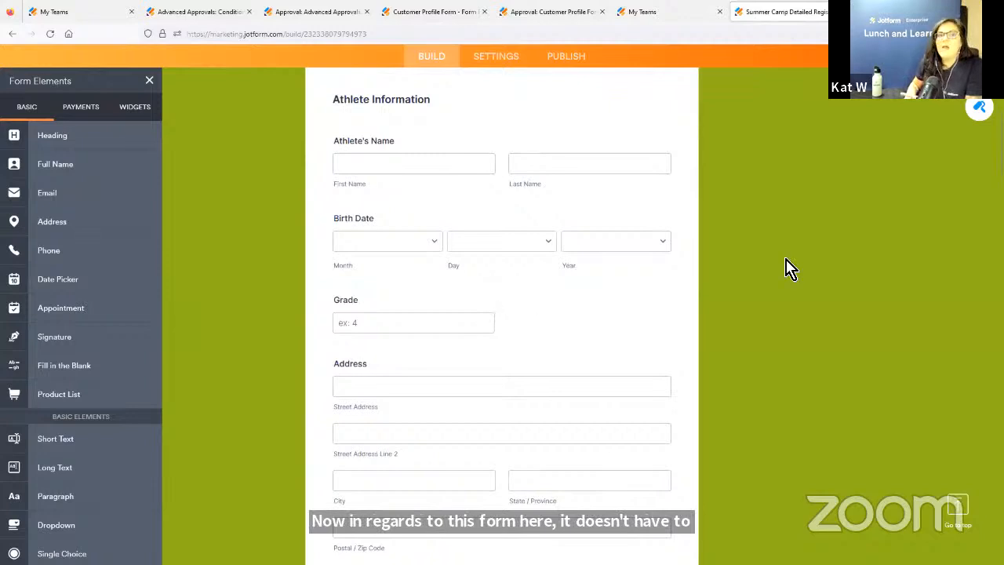
pyautogui.scroll(2, 791, 271)
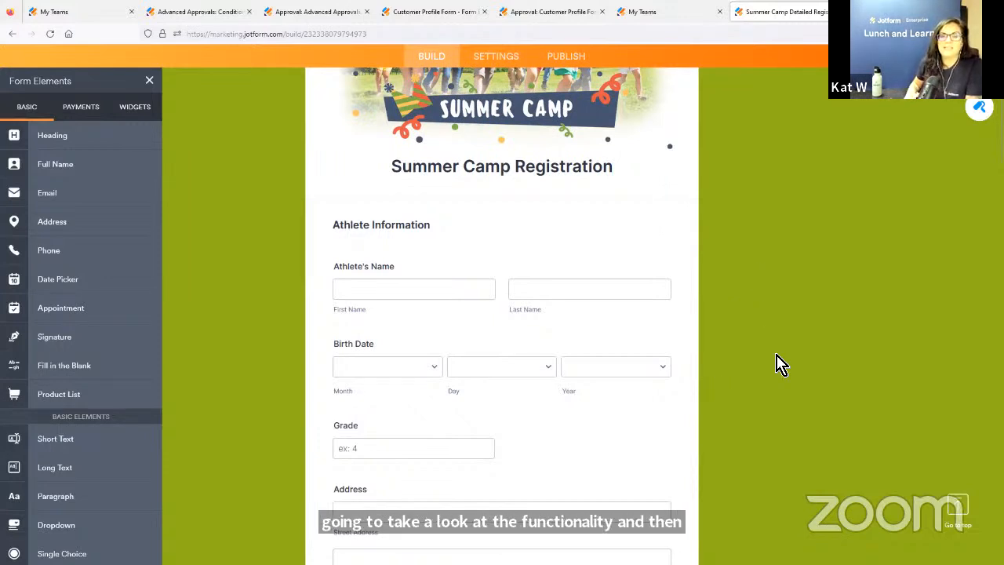
pyautogui.scroll(2, 791, 302)
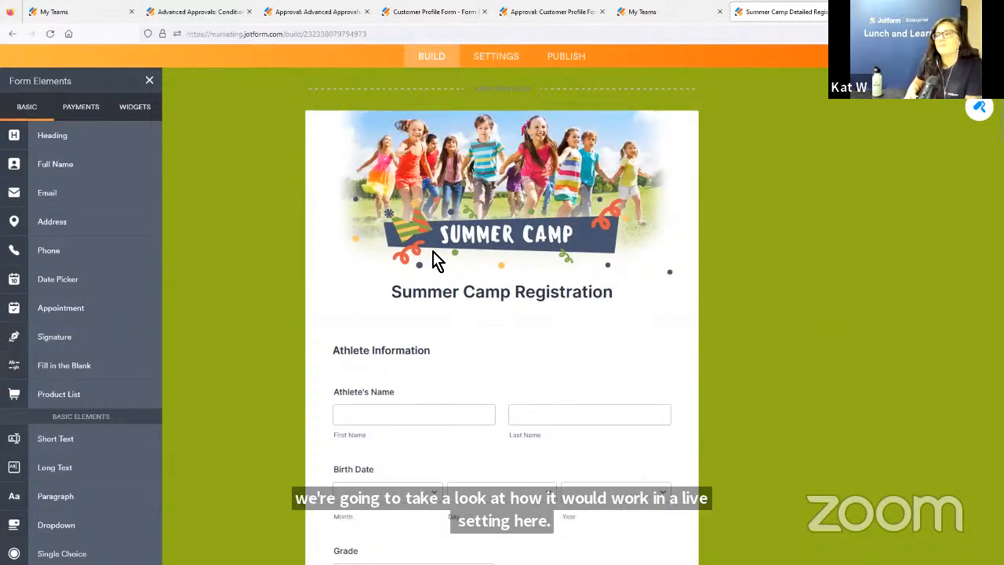
pyautogui.scroll(-1, 715, 299)
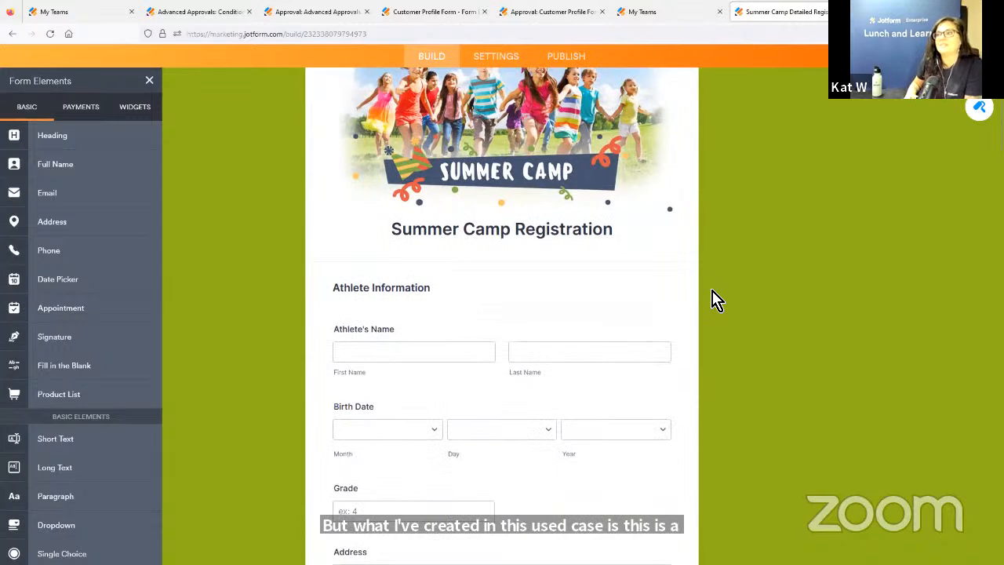
pyautogui.scroll(-8, 715, 299)
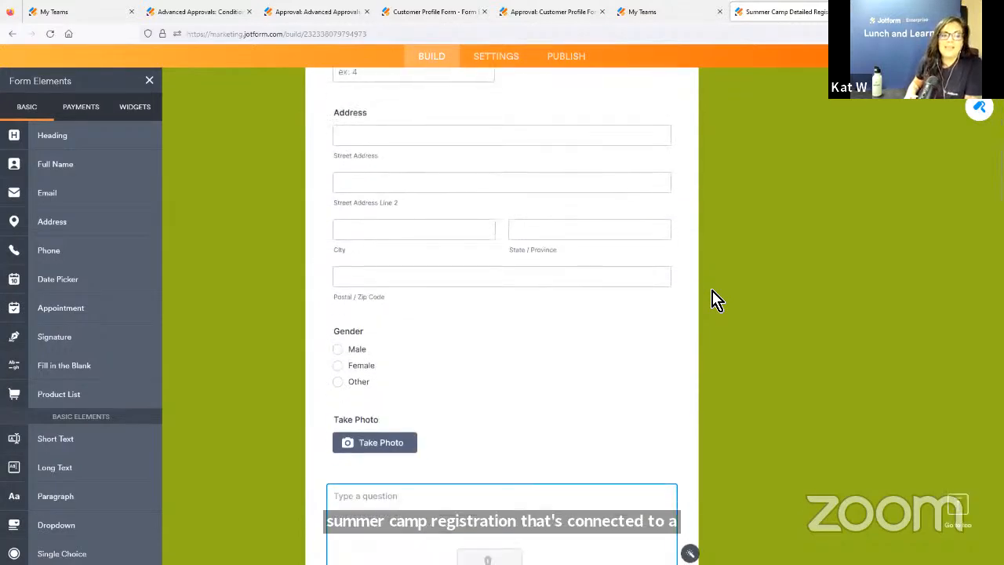
pyautogui.scroll(-4, 605, 227)
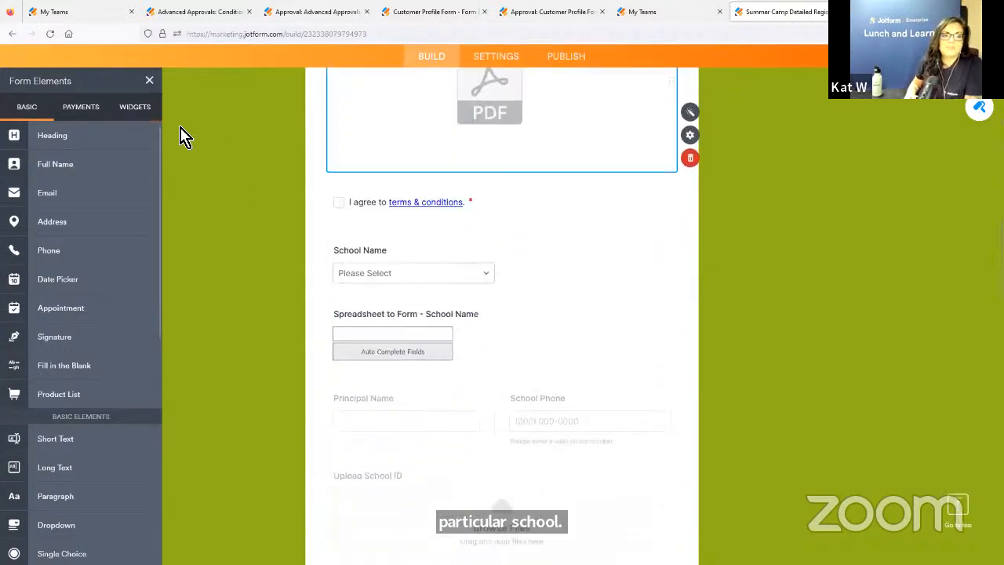
# Search the form widgets for "sprea" and read the Spreadsheet to Form widget's details, including the field types it supports.
pyautogui.click(135, 107)
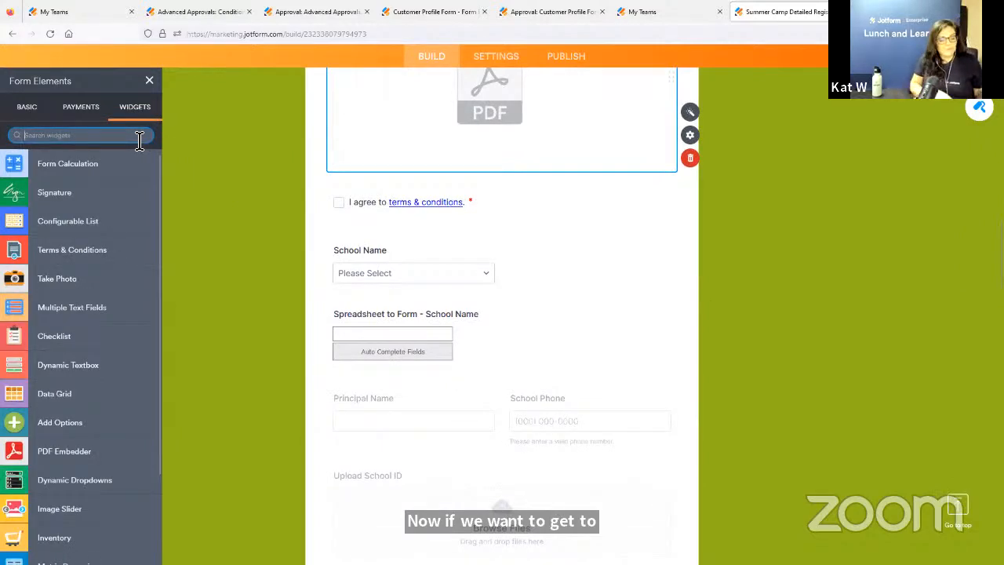
pyautogui.write('sprea')
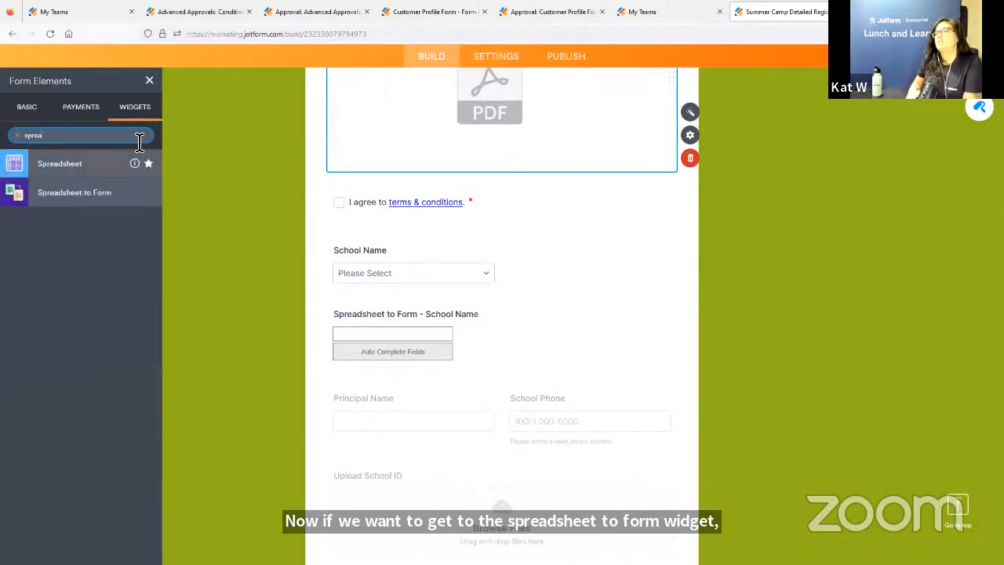
pyautogui.click(135, 194)
pyautogui.moveTo(604, 264); pyautogui.dragTo(668, 337)
pyautogui.click(668, 336)
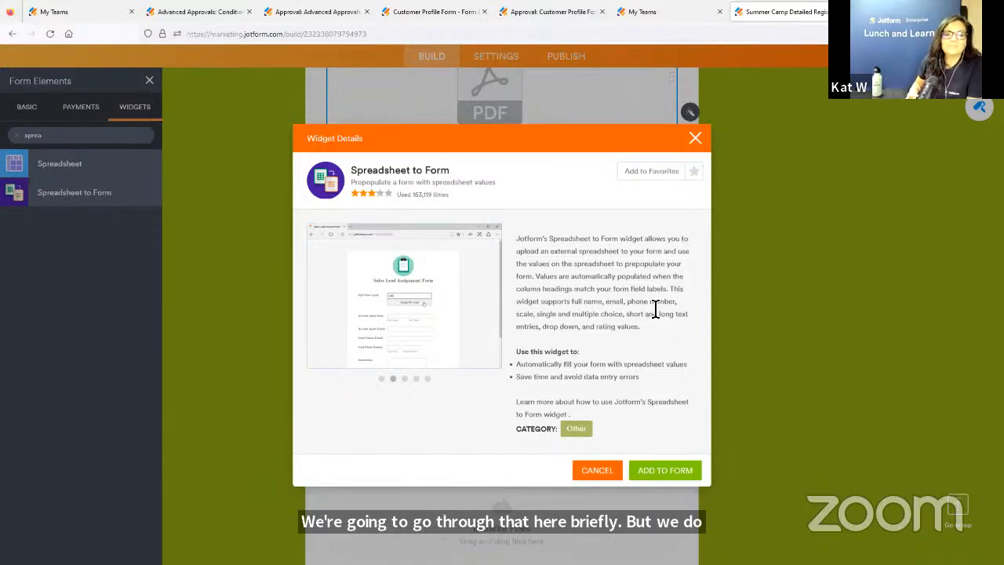
pyautogui.moveTo(650, 342); pyautogui.dragTo(673, 288)
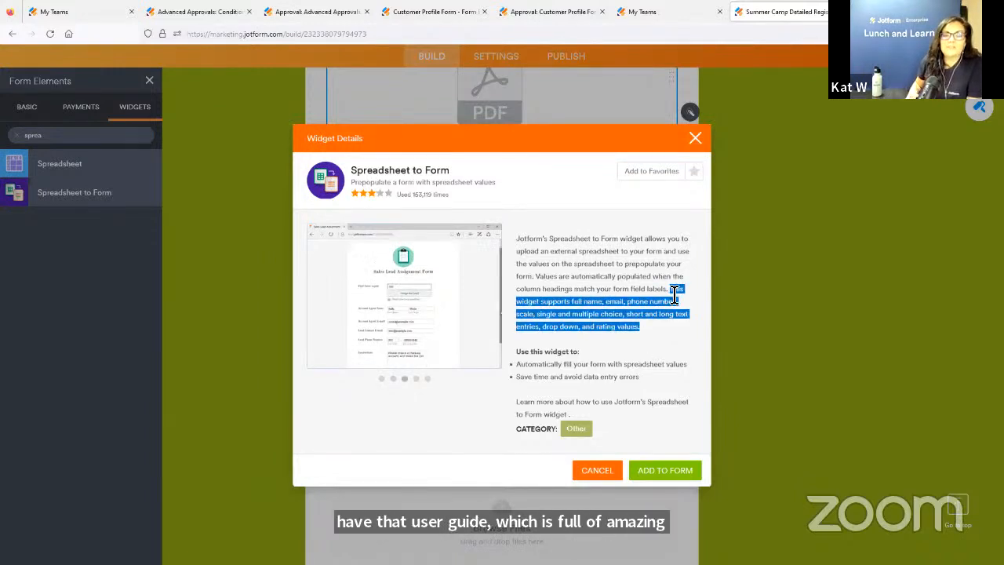
pyautogui.click(685, 337)
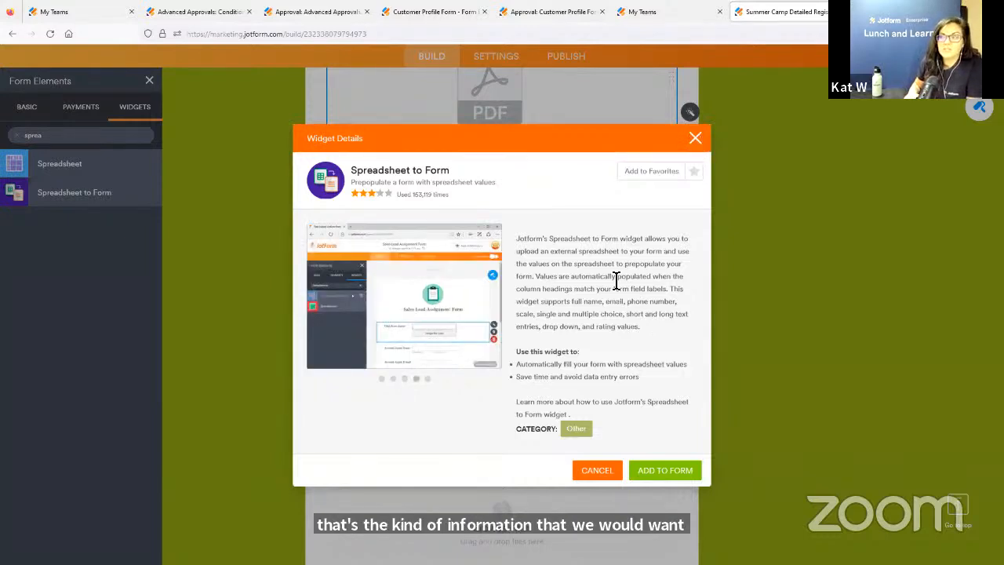
pyautogui.click(695, 139)
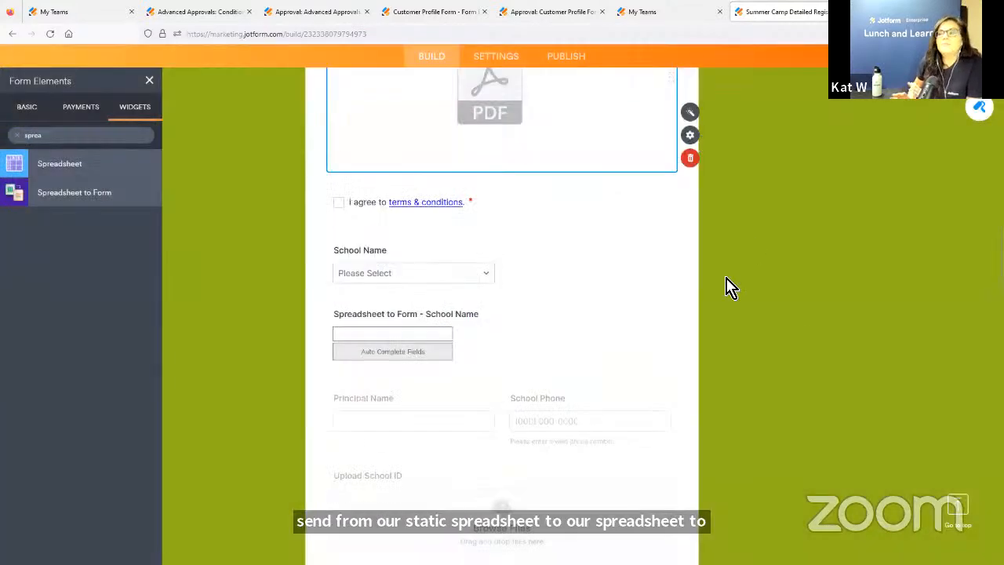
# Bring up the School Name dropdown's option list for inspection.
pyautogui.click(576, 271)
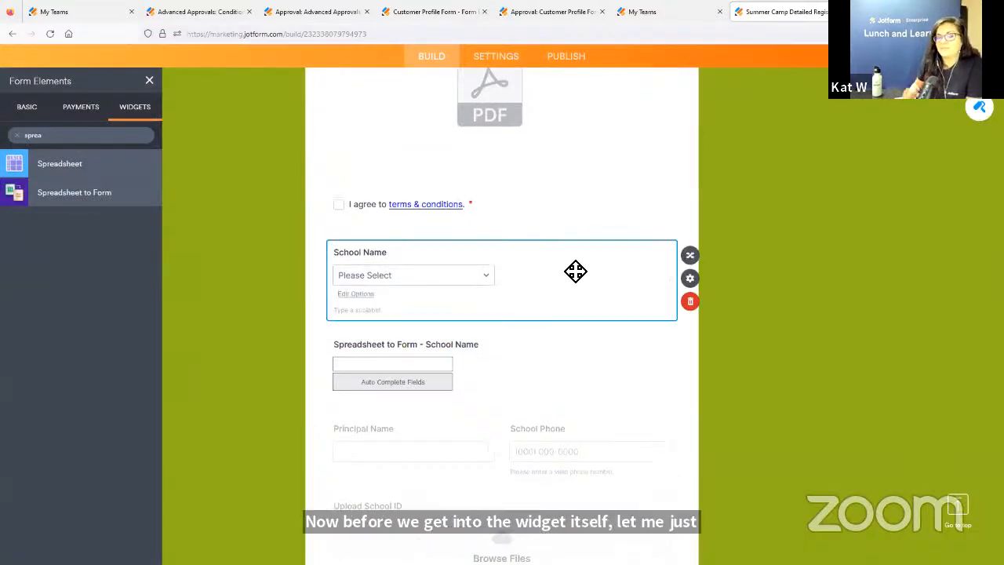
pyautogui.scroll(-2, 510, 236)
pyautogui.click(357, 170)
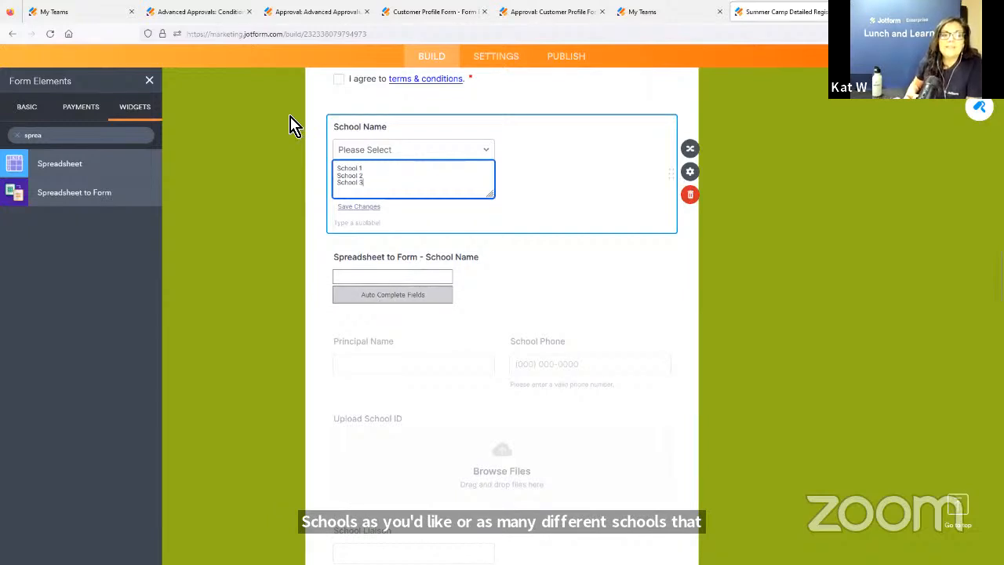
# Examine the Spreadsheet to Form - School Name widget and the Principal Name, School Phone and School Liaison fields it fills.
pyautogui.click(506, 292)
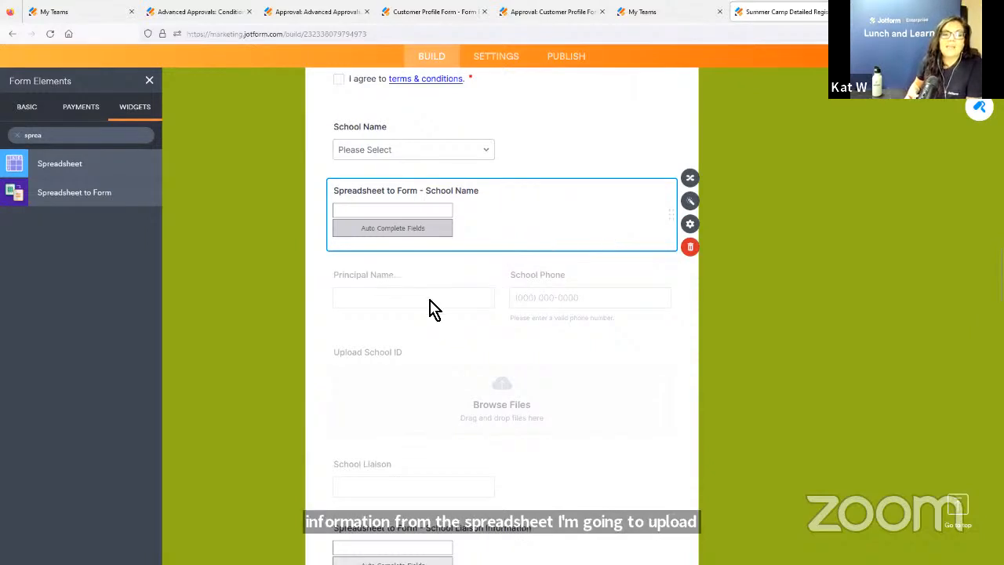
pyautogui.click(354, 298)
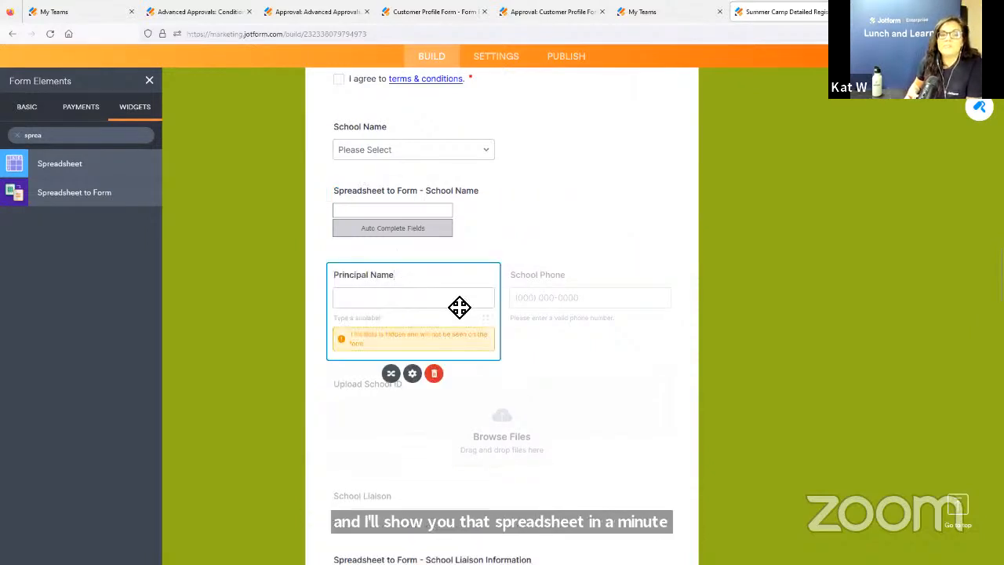
pyautogui.click(596, 298)
pyautogui.scroll(-1, 463, 453)
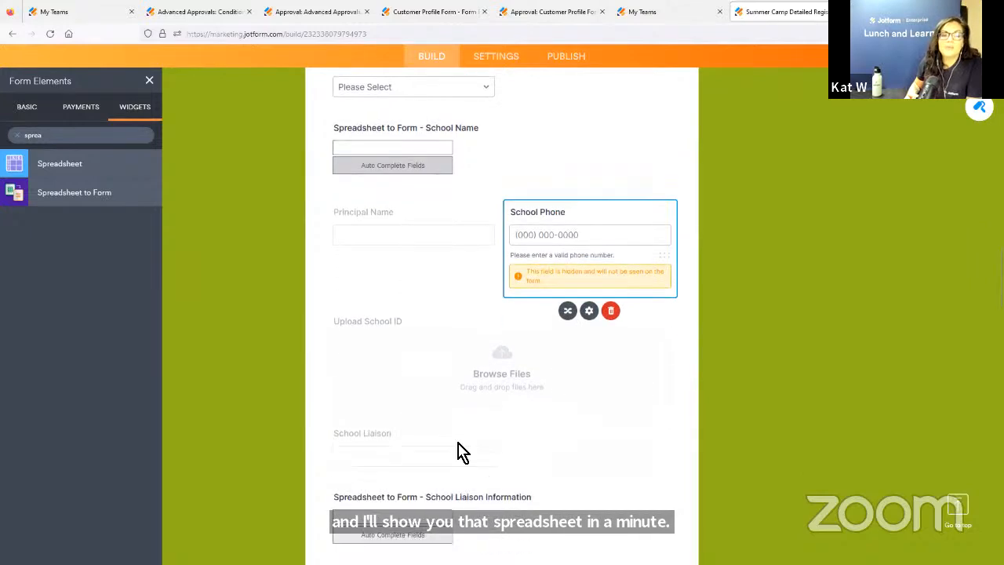
pyautogui.click(463, 452)
pyautogui.scroll(-2, 486, 426)
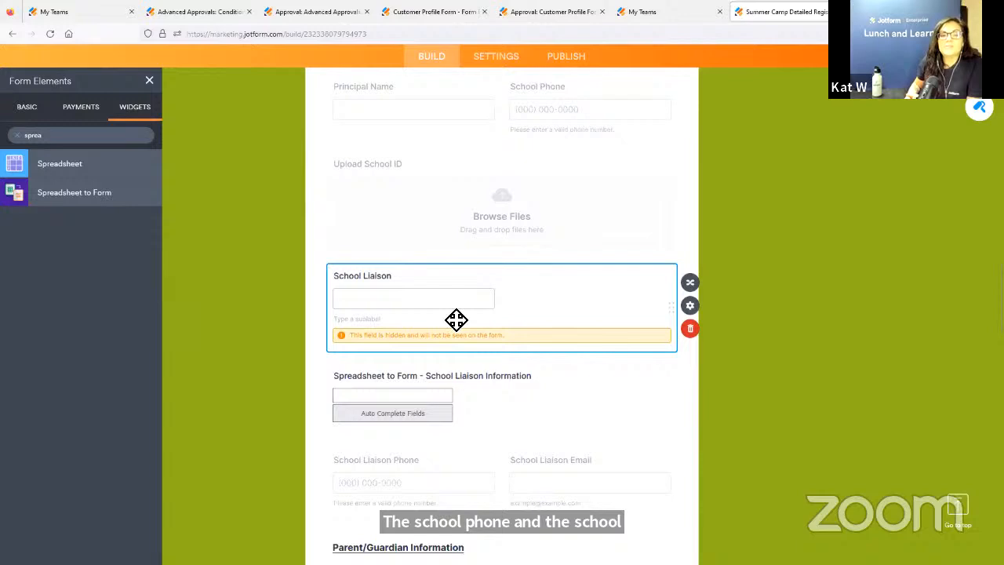
# Examine the Spreadsheet to Form - School Liaison Information widget with its School Liaison Phone and School Liaison Email fields.
pyautogui.click(510, 405)
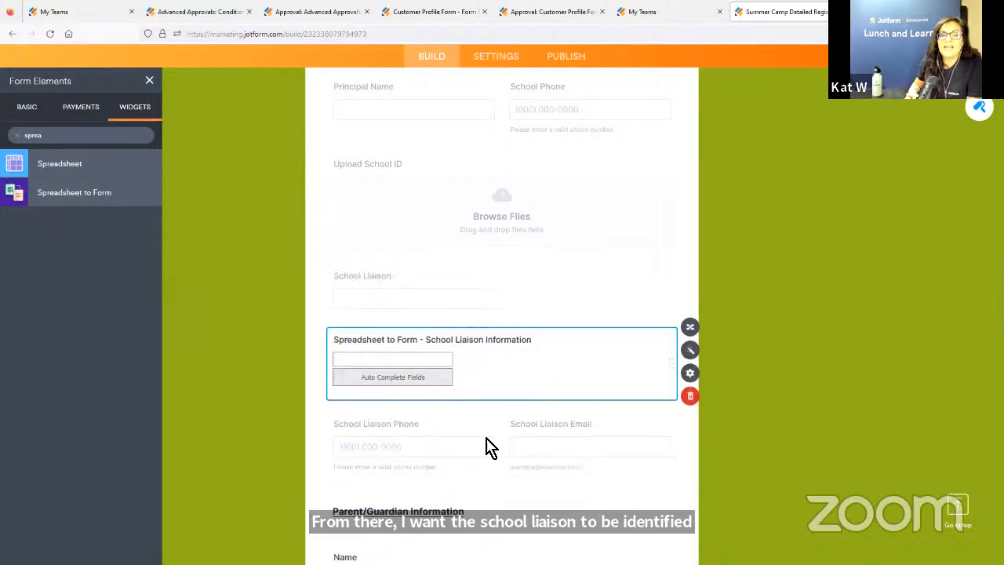
pyautogui.click(459, 449)
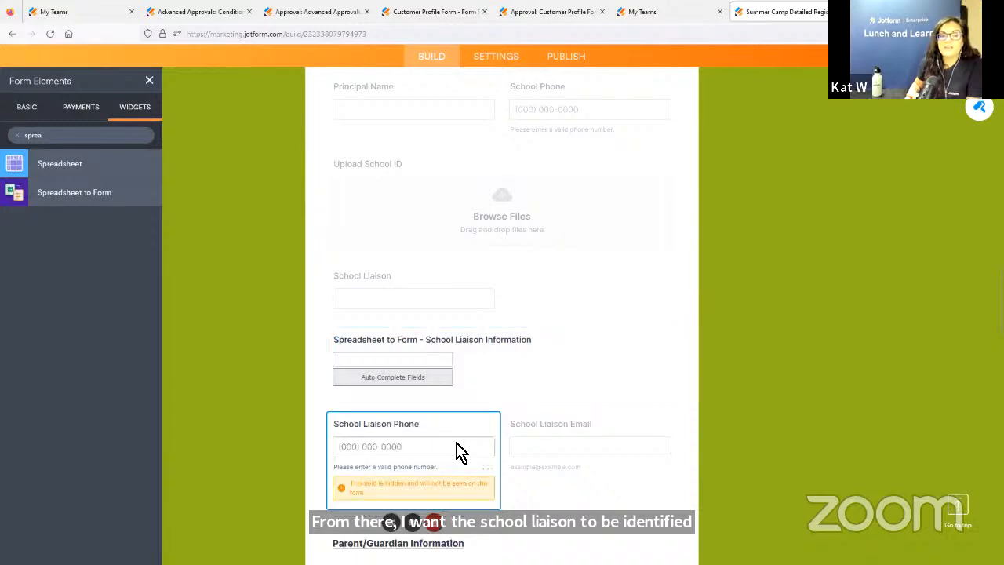
pyautogui.click(609, 441)
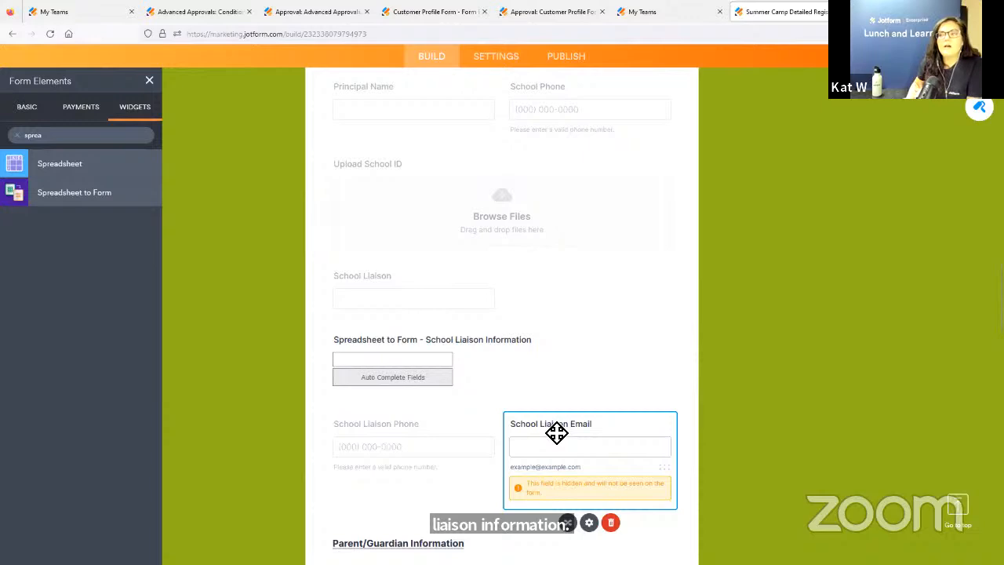
pyautogui.click(506, 372)
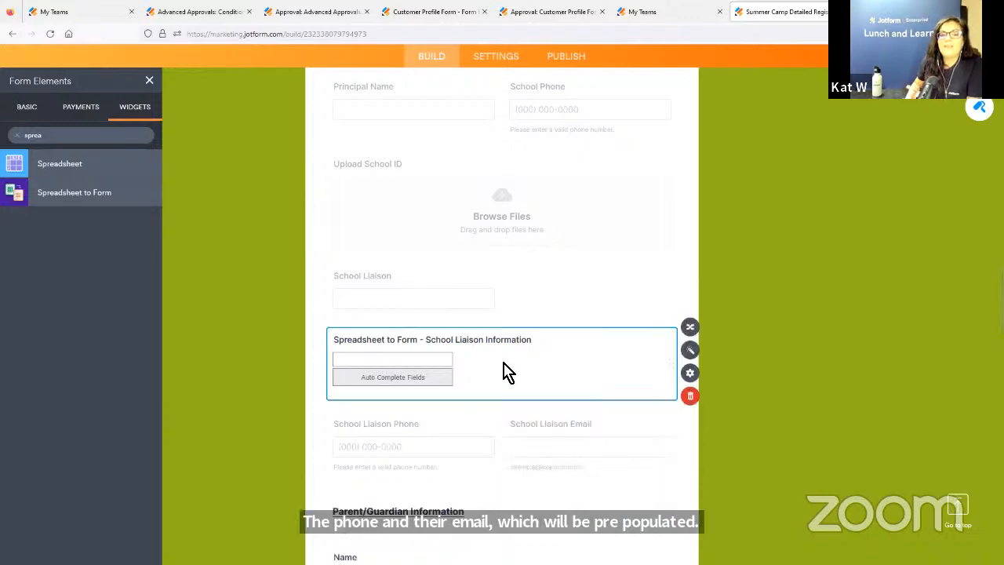
pyautogui.scroll(3, 506, 373)
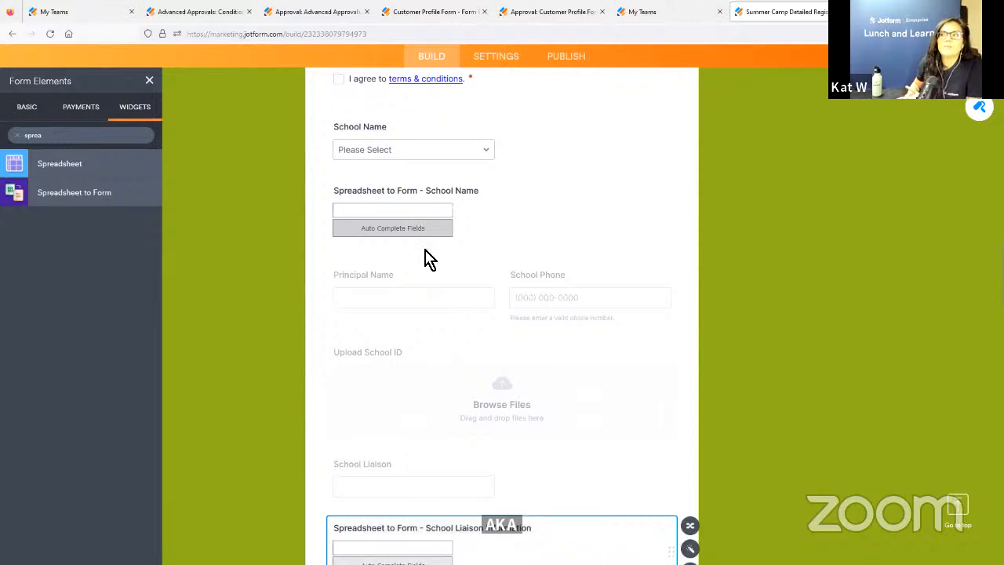
# Open the School Name spreadsheet widget's settings and inspect the Unique ID column in the School Info workbook in Excel.
pyautogui.click(515, 217)
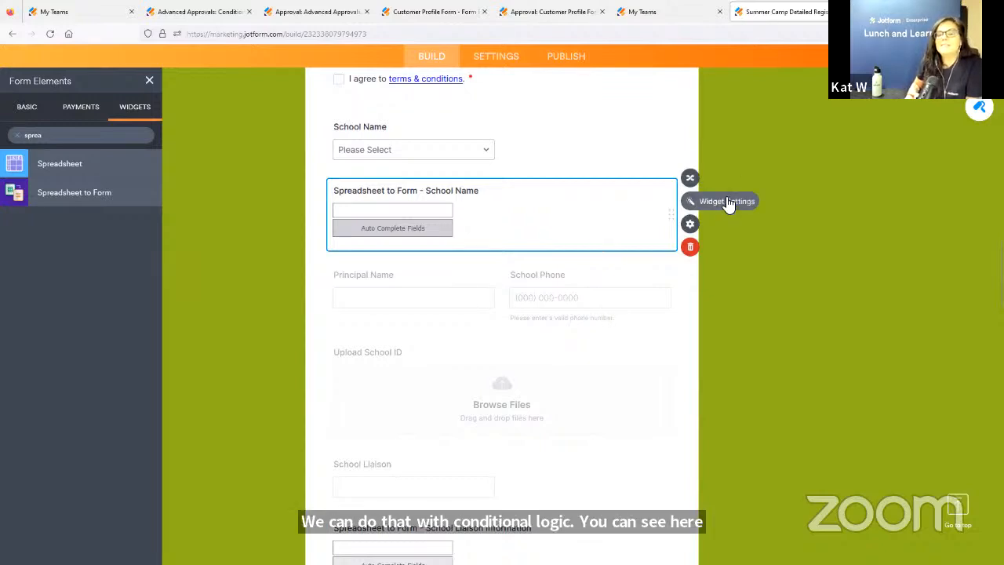
pyautogui.click(724, 204)
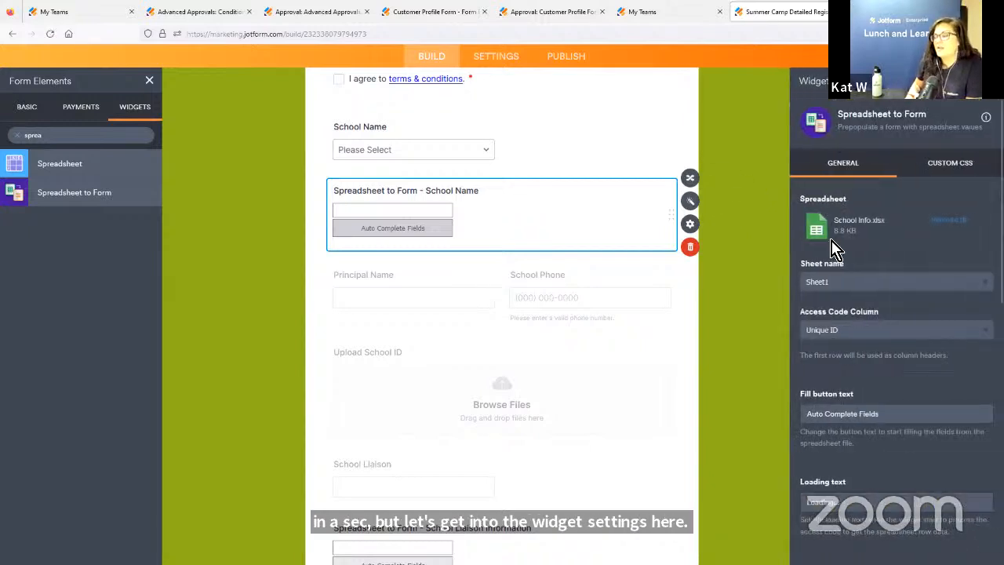
pyautogui.moveTo(1003, 180); pyautogui.dragTo(274, 63)
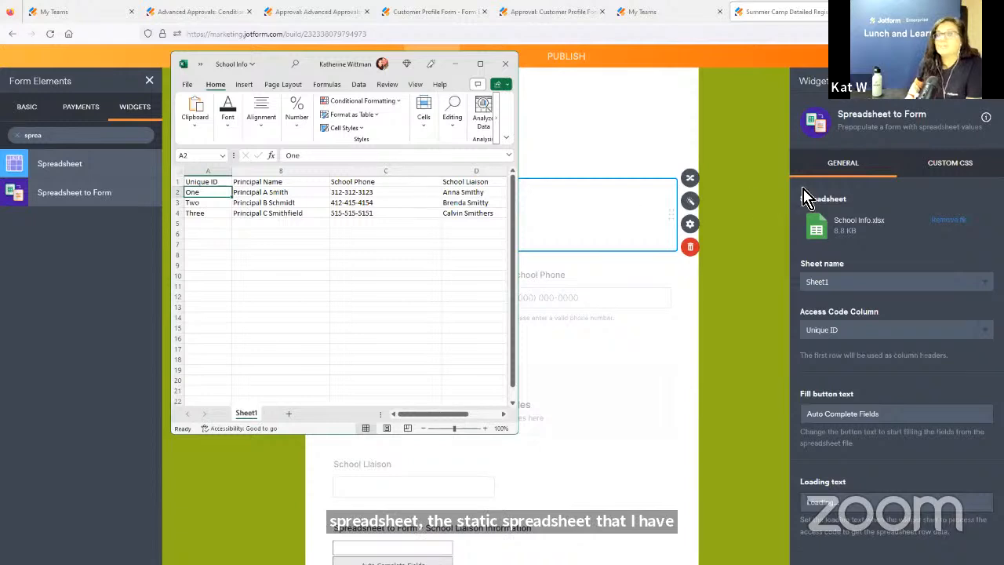
pyautogui.click(205, 172)
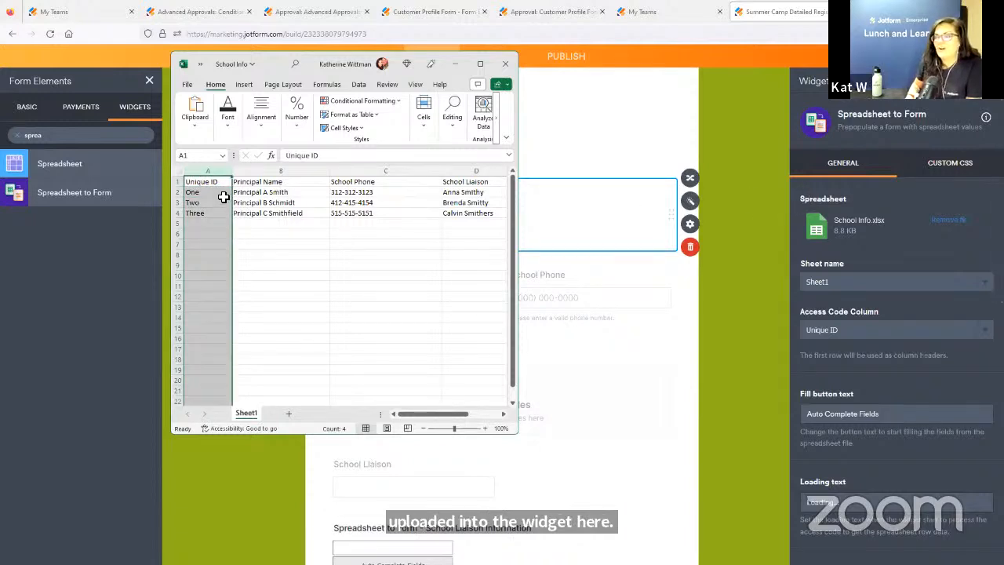
pyautogui.click(224, 193)
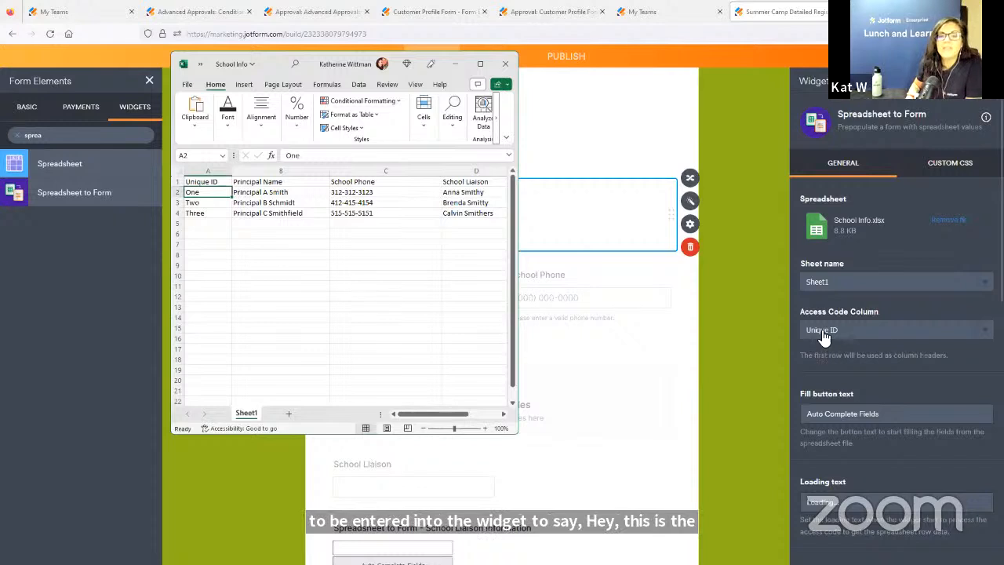
# Set Autofill By Condition and Run in the background to Yes for the School Name spreadsheet widget and update it.
pyautogui.scroll(-3, 926, 328)
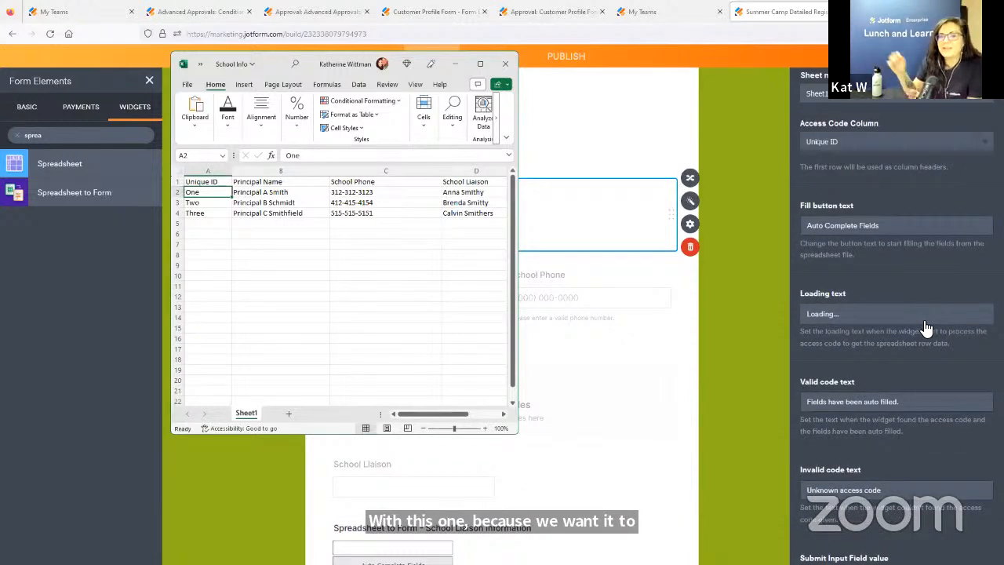
pyautogui.scroll(-5, 926, 328)
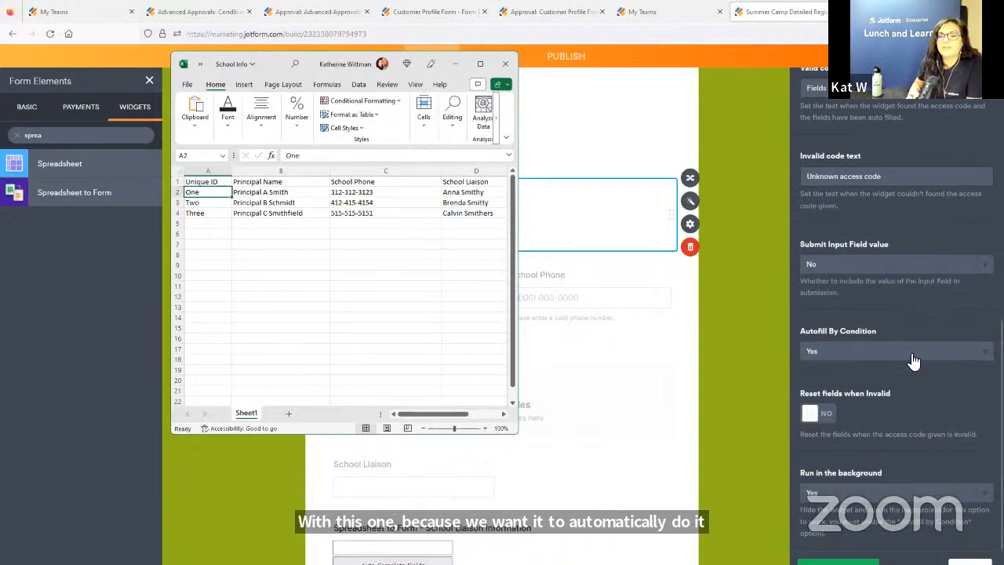
pyautogui.click(914, 360)
pyautogui.click(837, 397)
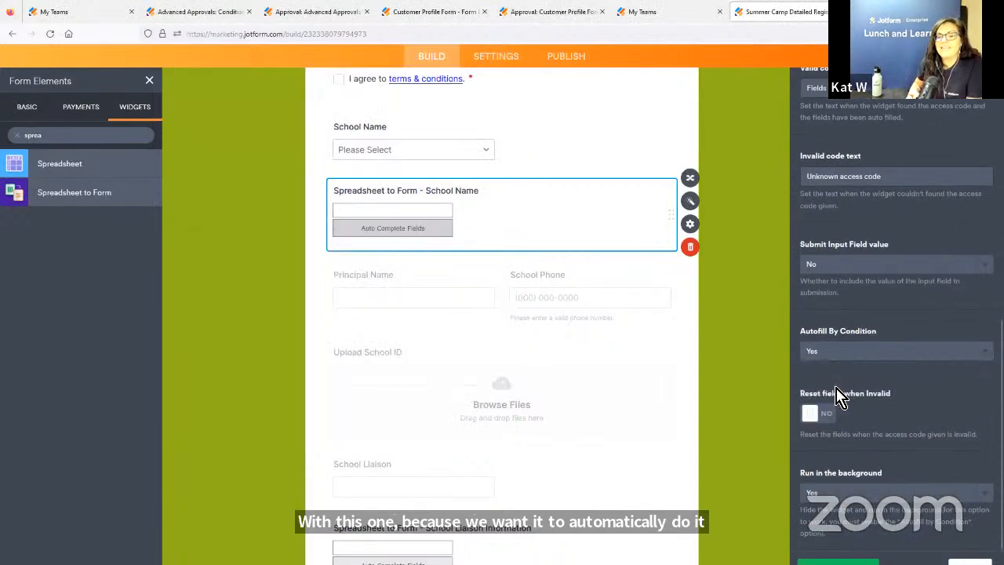
pyautogui.scroll(-1, 886, 402)
pyautogui.click(846, 480)
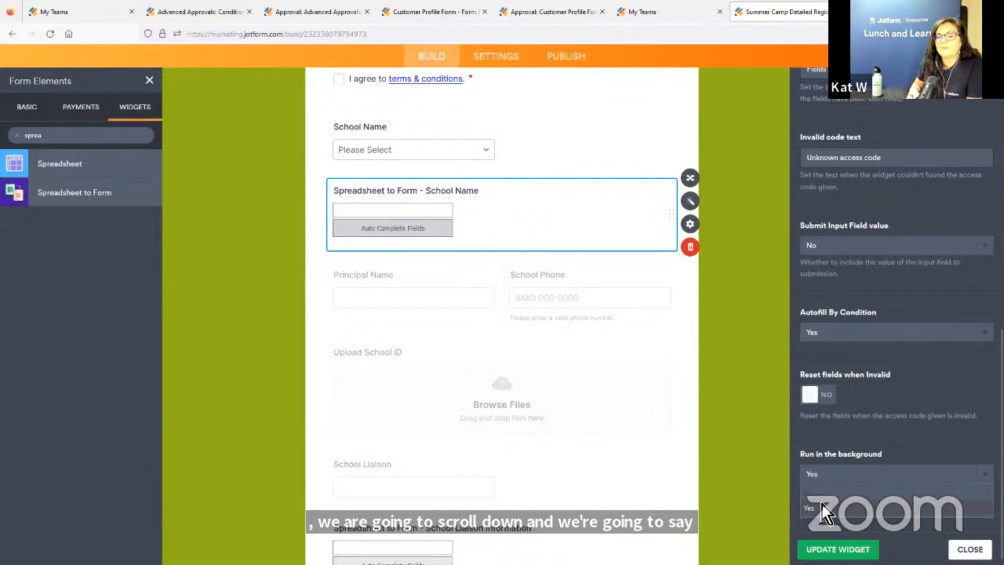
pyautogui.click(824, 510)
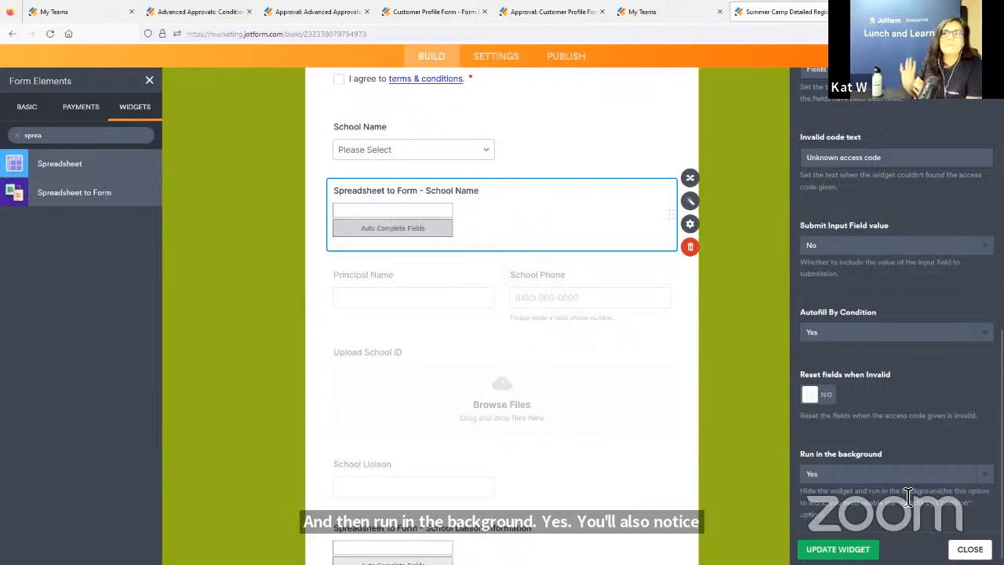
pyautogui.click(820, 333)
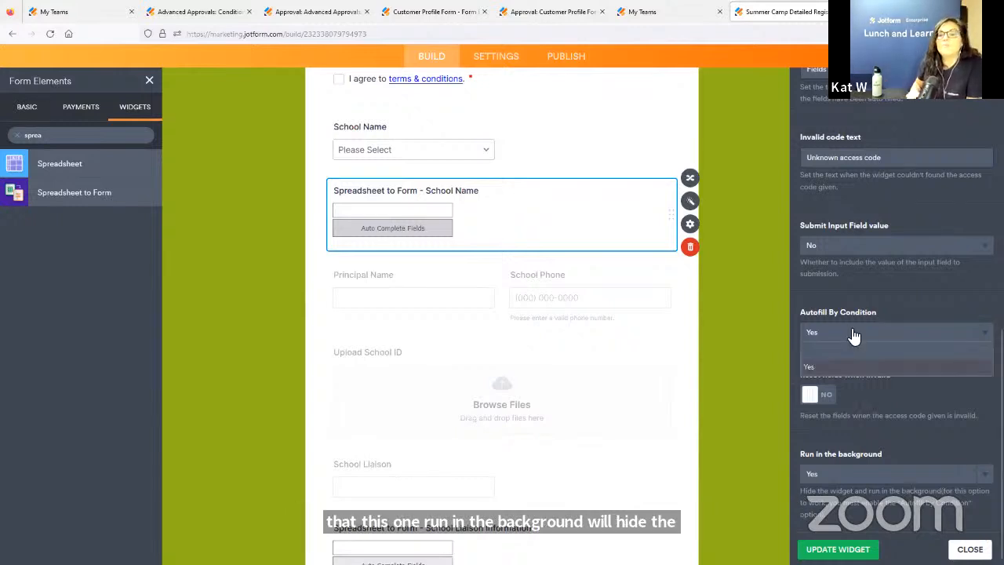
pyautogui.click(844, 367)
pyautogui.click(838, 549)
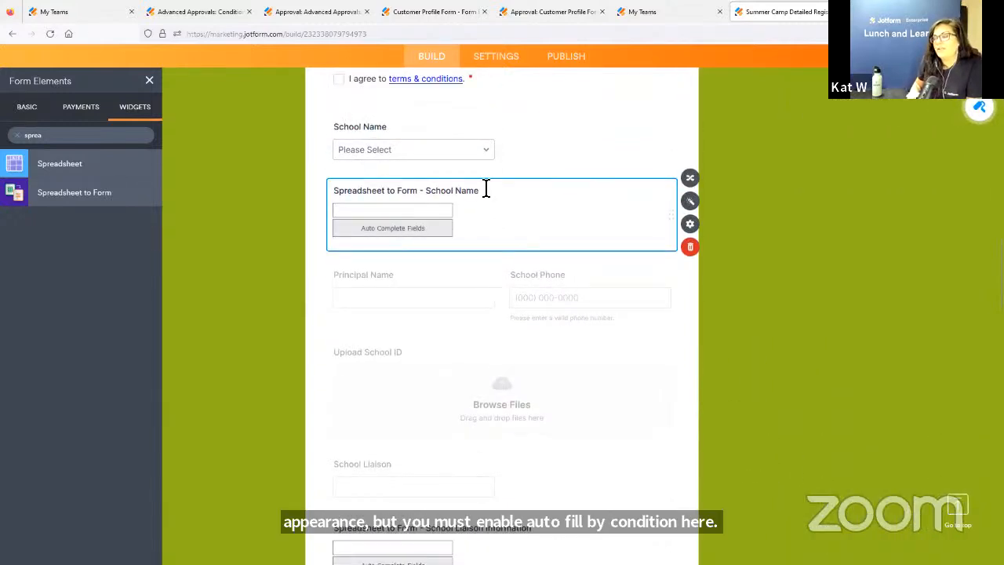
# Place the School Info workbook beside the form and compare its column headings with the school and liaison field labels.
pyautogui.hotkey('alt', 'Tab')
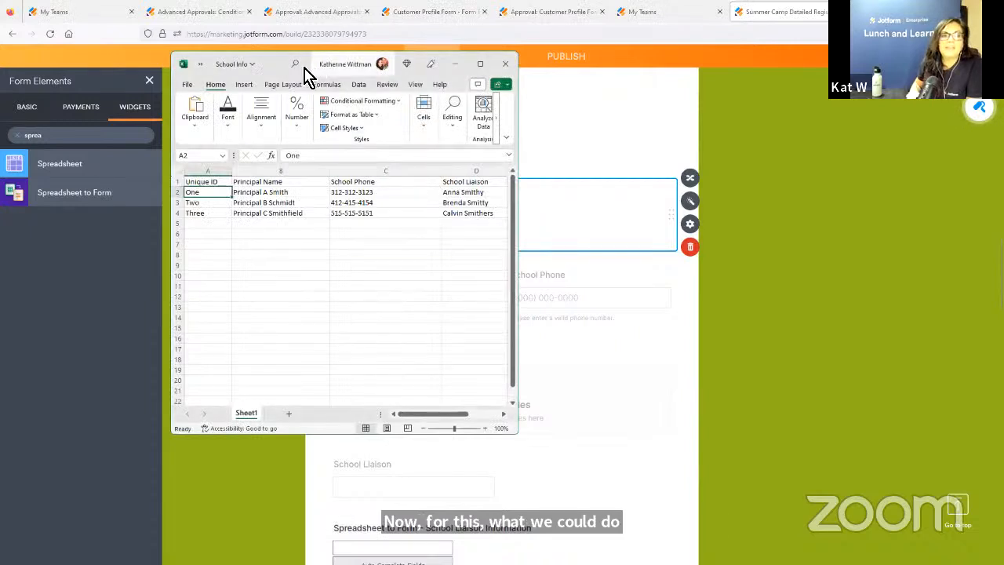
pyautogui.moveTo(275, 69); pyautogui.dragTo(731, 56)
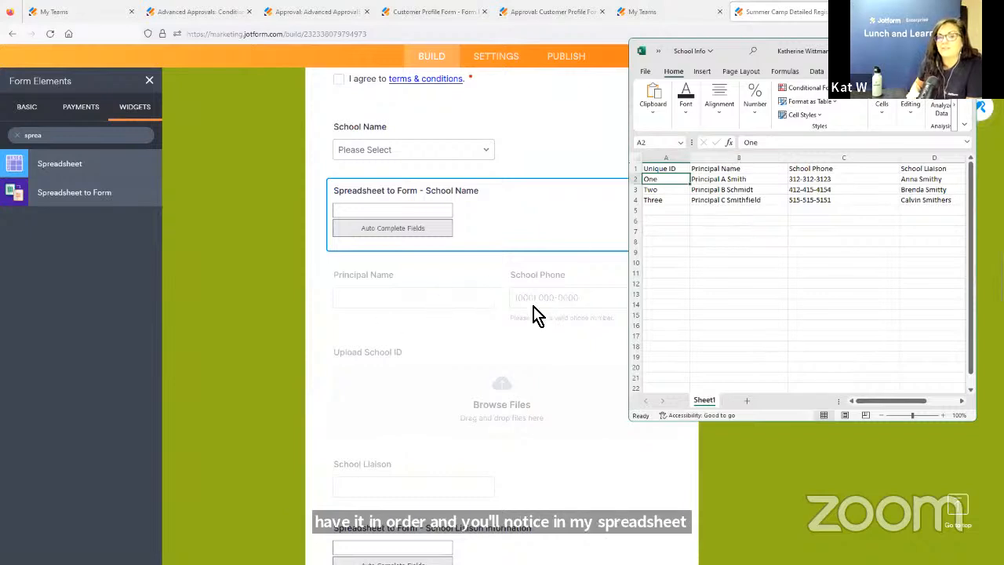
pyautogui.scroll(-3, 513, 482)
pyautogui.scroll(-3, 487, 381)
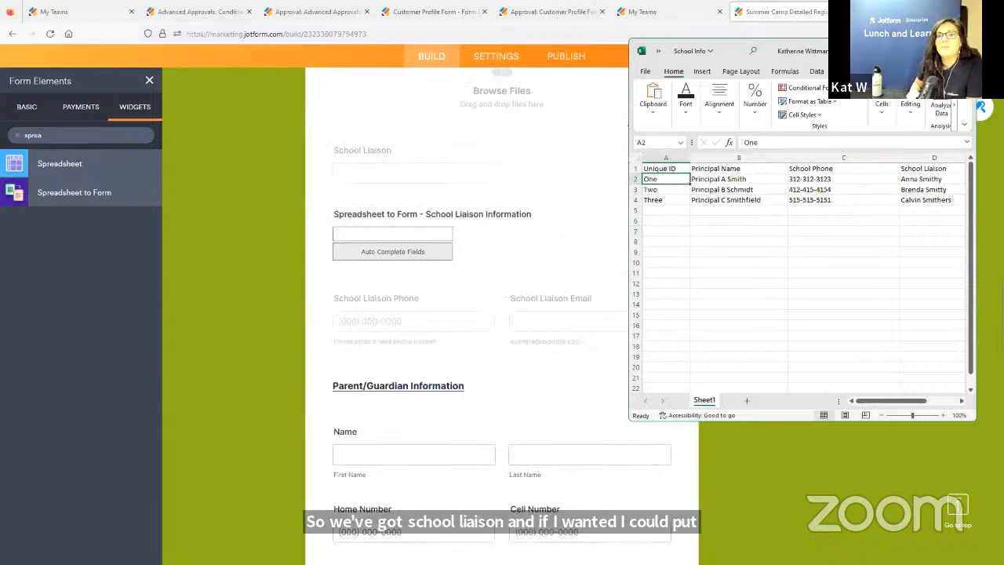
# Open the School Liaison Information widget's settings and bring up the Liaisons workbook in Excel to view its columns.
pyautogui.click(590, 227)
pyautogui.click(471, 226)
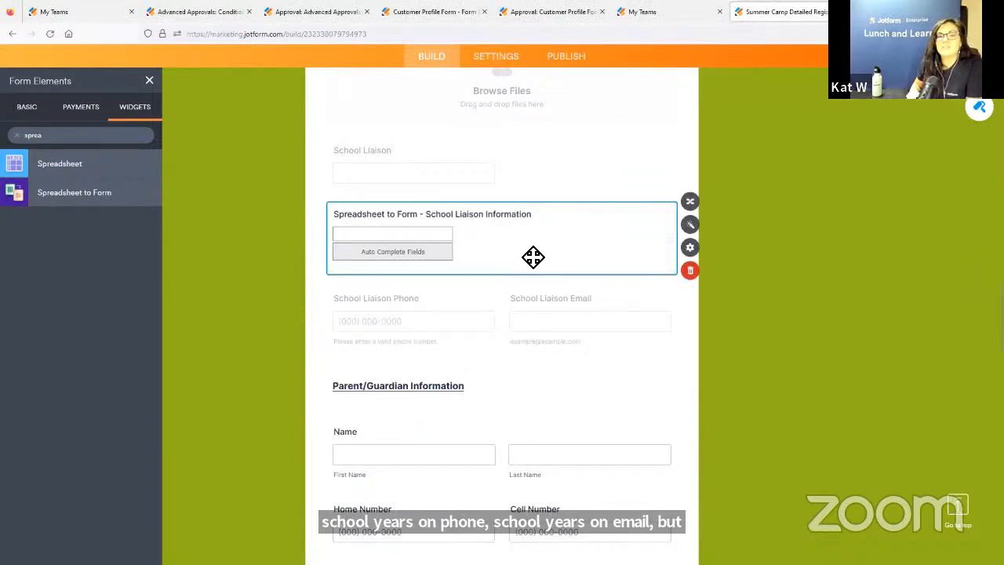
pyautogui.click(690, 224)
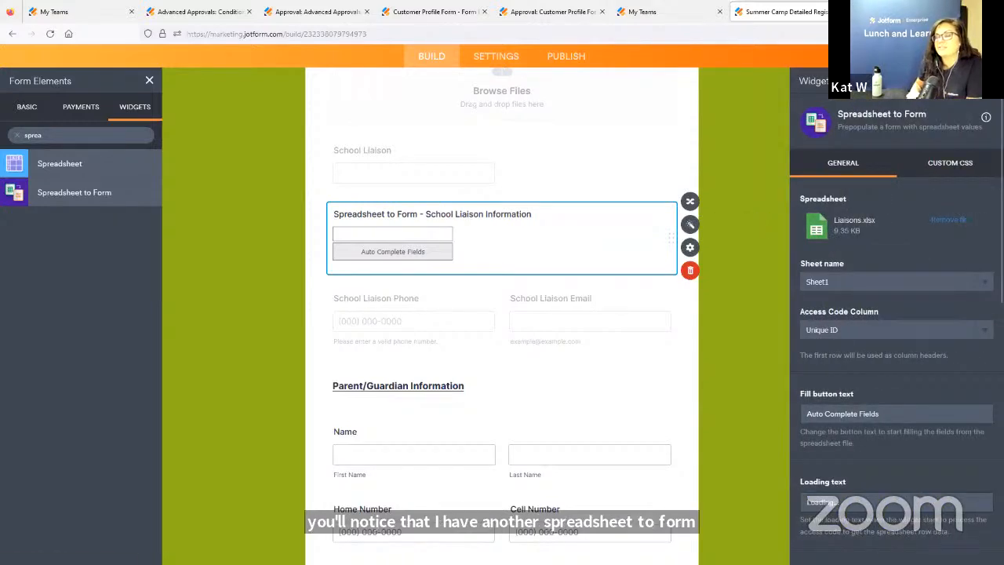
pyautogui.moveTo(1003, 74); pyautogui.dragTo(315, 67)
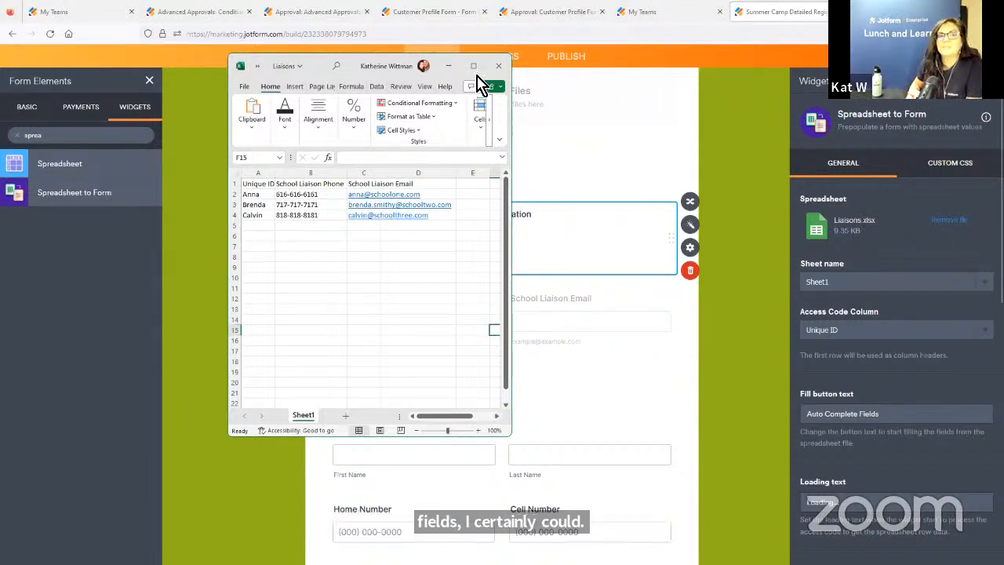
# Open the conditions of the School Name spreadsheet widget and check the Unique ID column in the School Info workbook in Excel.
pyautogui.click(450, 68)
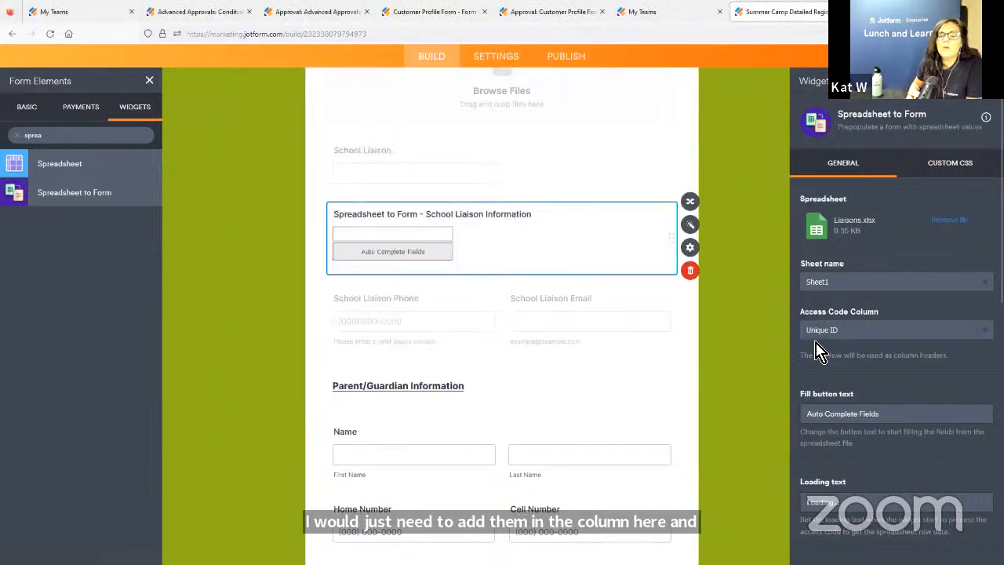
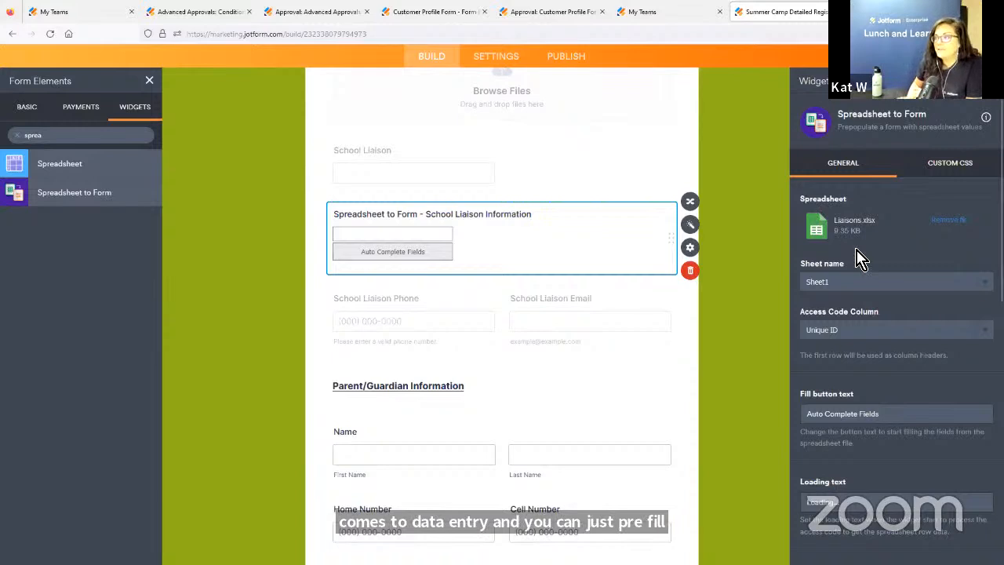
pyautogui.scroll(4, 751, 318)
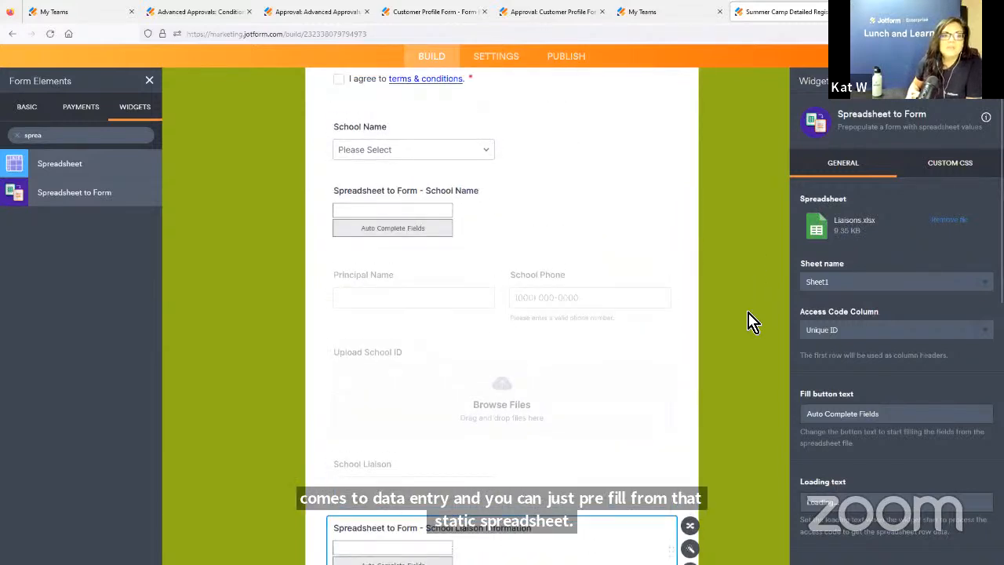
pyautogui.click(540, 206)
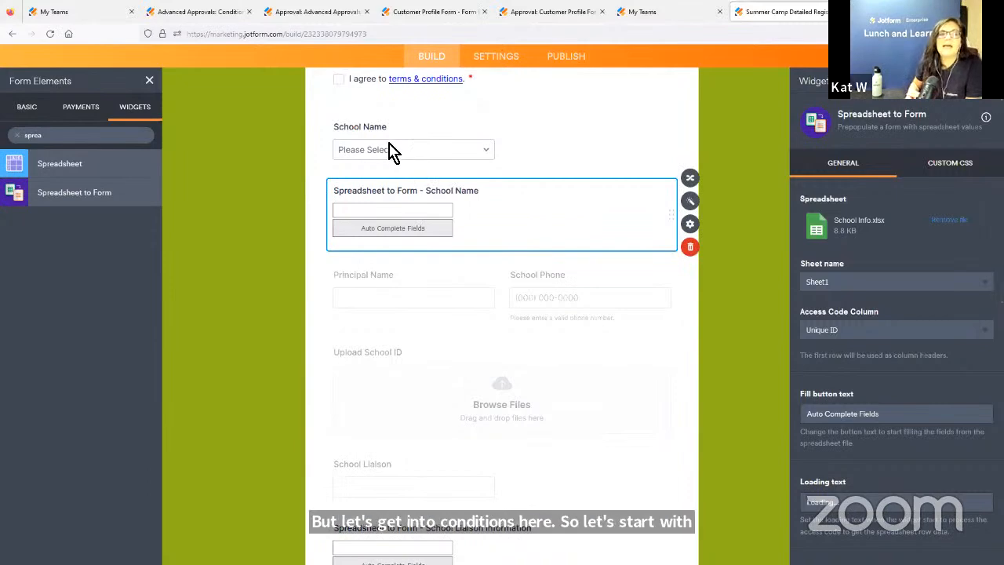
pyautogui.click(689, 177)
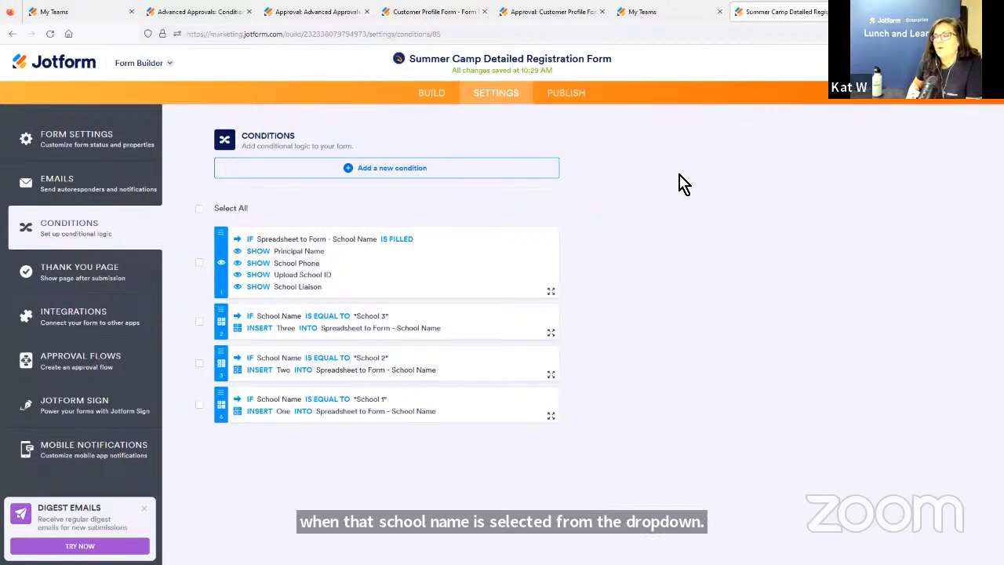
pyautogui.hotkey('alt', 'Tab')
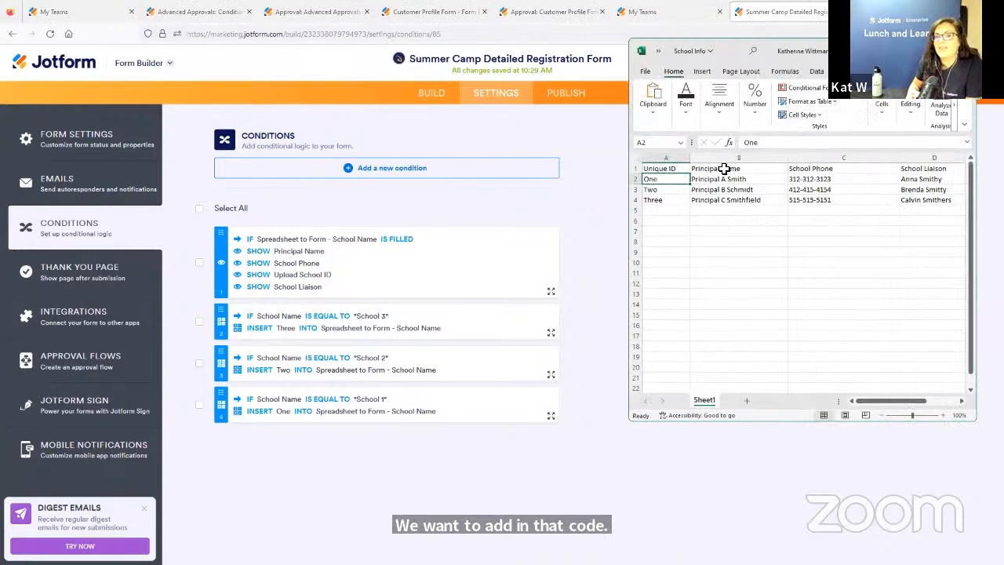
pyautogui.hotkey('alt', 'Tab')
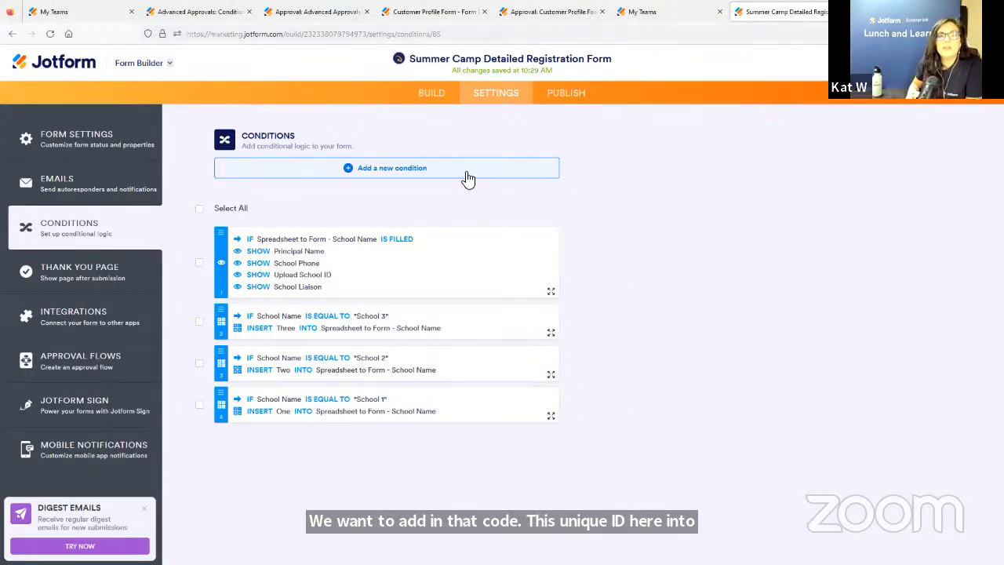
# View the new condition types, then review the School 1 condition that inserts One into Spreadsheet to Form - School Name and save it.
pyautogui.click(466, 176)
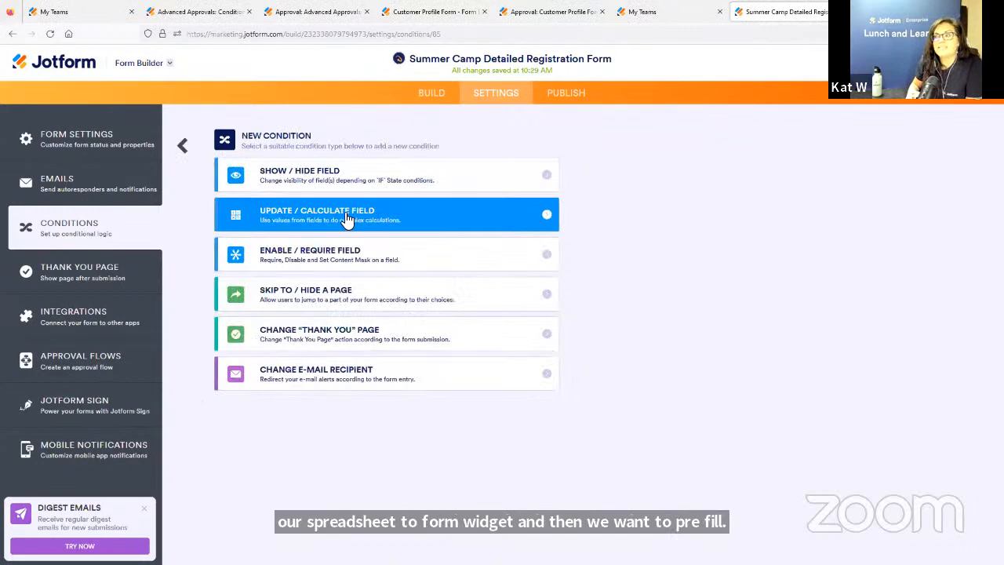
pyautogui.click(187, 147)
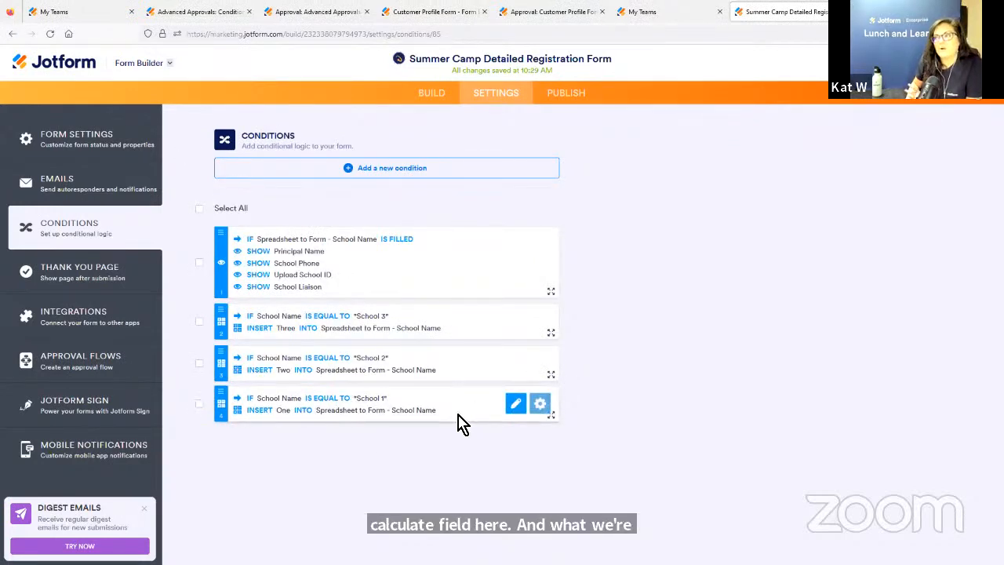
pyautogui.click(515, 403)
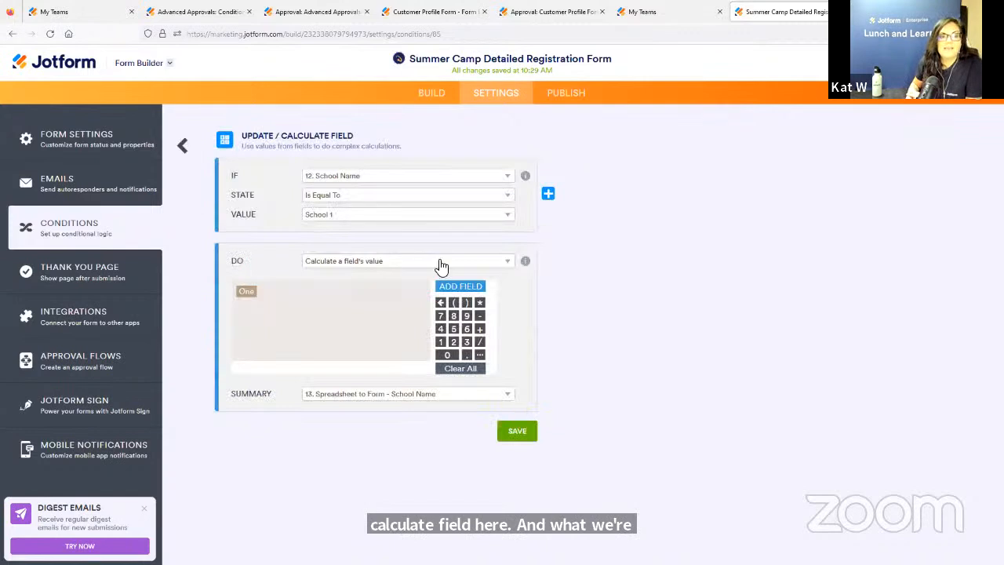
pyautogui.click(330, 178)
pyautogui.click(374, 371)
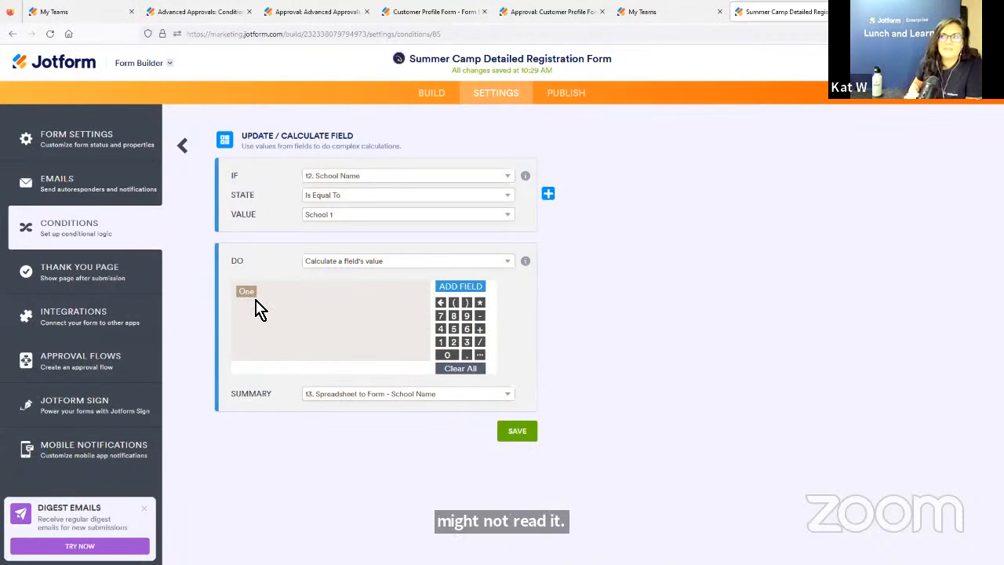
pyautogui.click(374, 395)
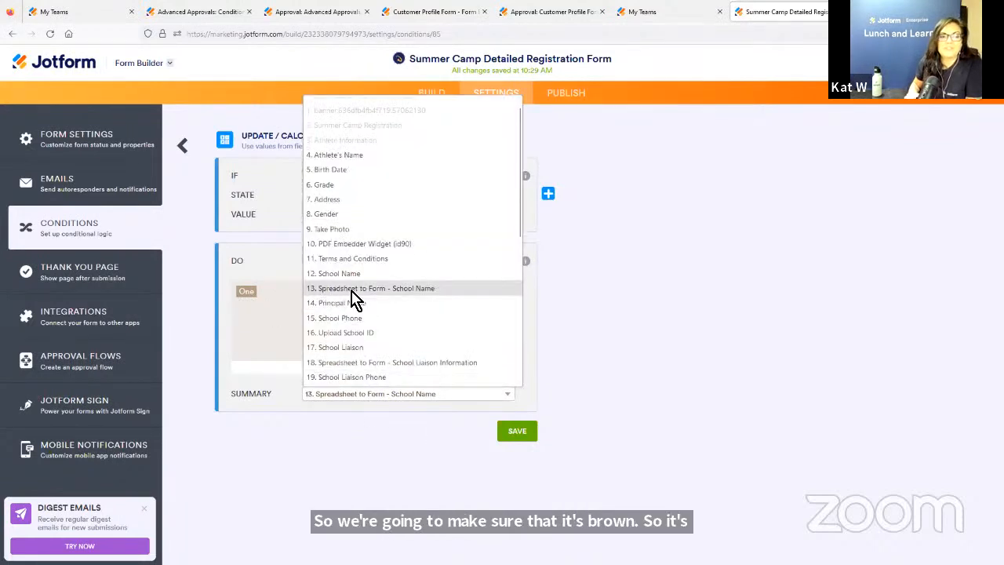
pyautogui.click(392, 290)
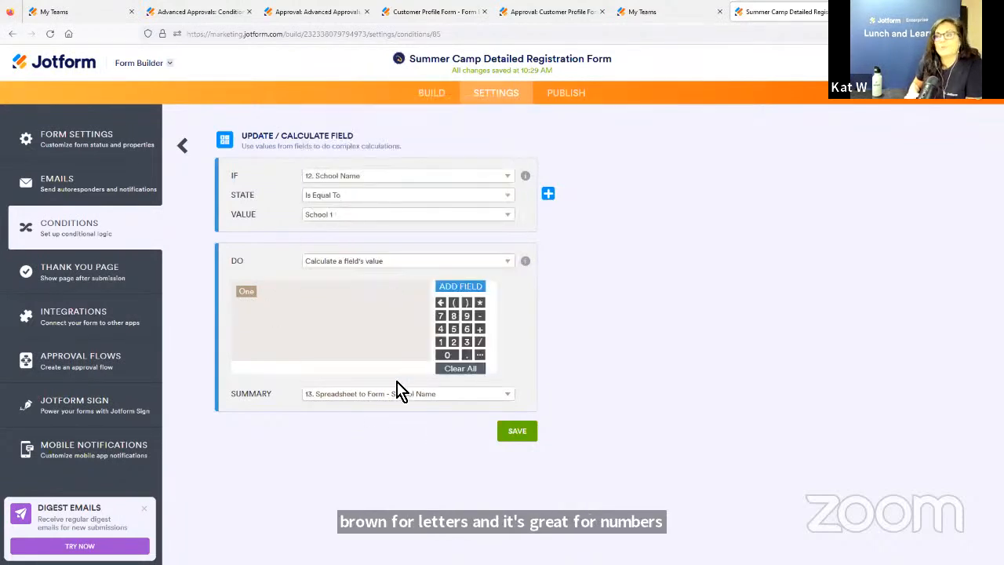
pyautogui.click(524, 437)
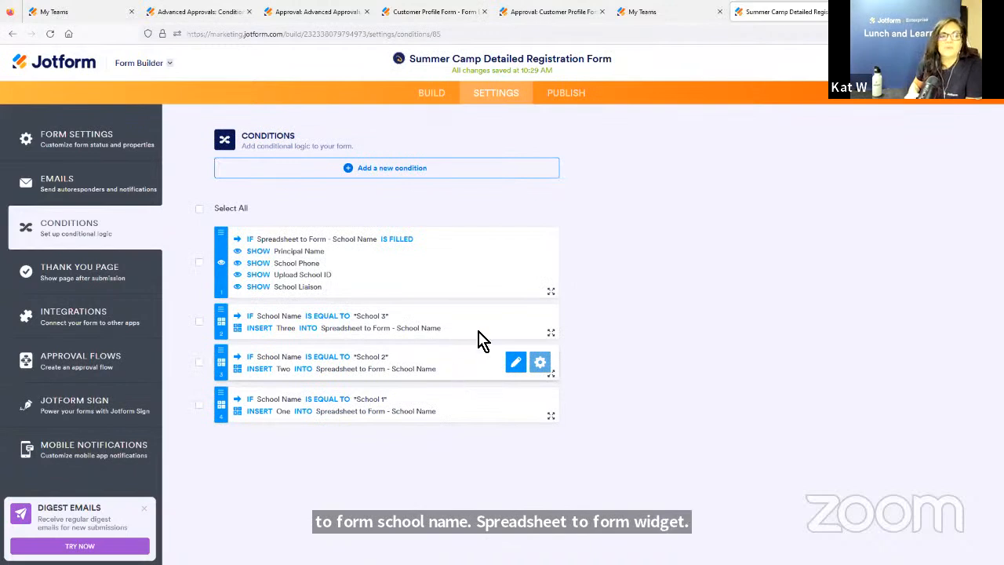
# Review the School 2 insert condition and the condition that shows Principal Name, School Phone, Upload School ID and School Liaison.
pyautogui.moveTo(289, 370); pyautogui.dragTo(270, 371)
pyautogui.click(615, 340)
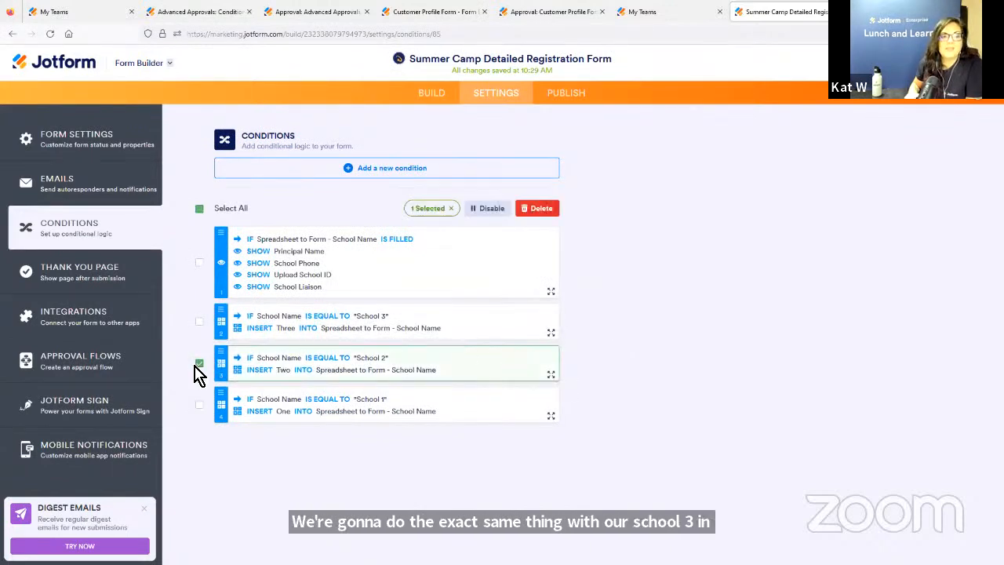
pyautogui.click(200, 362)
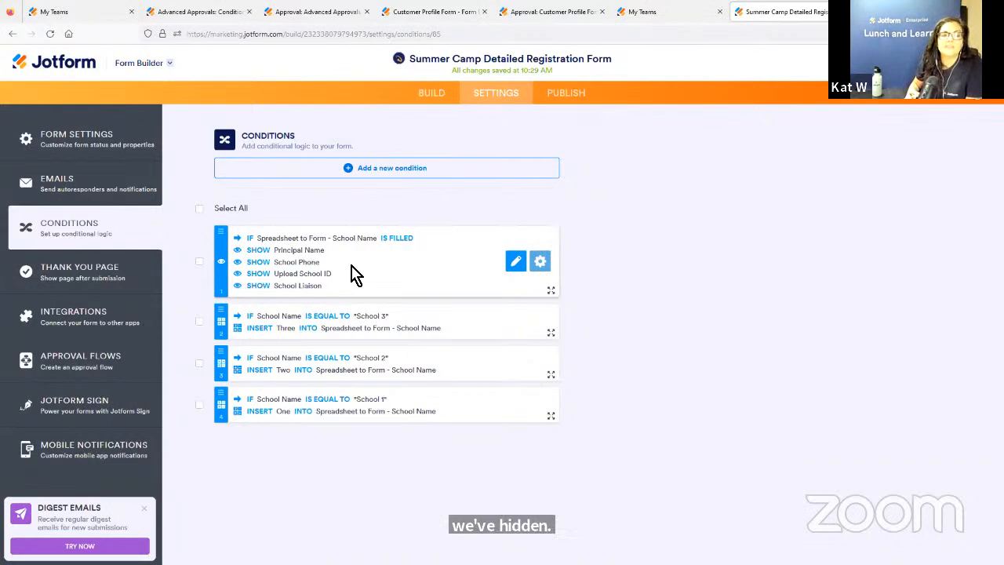
pyautogui.moveTo(331, 273); pyautogui.dragTo(277, 274)
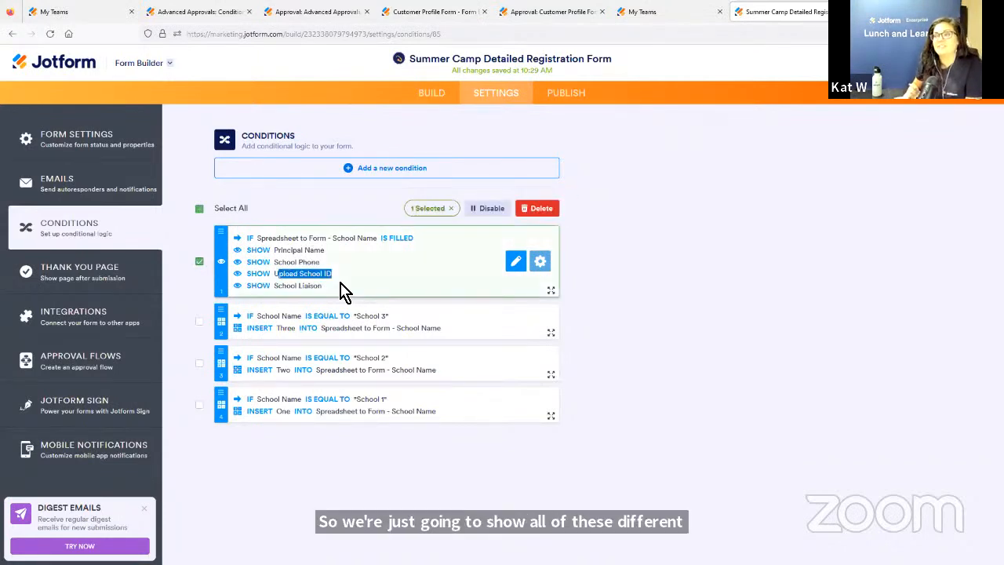
pyautogui.click(695, 286)
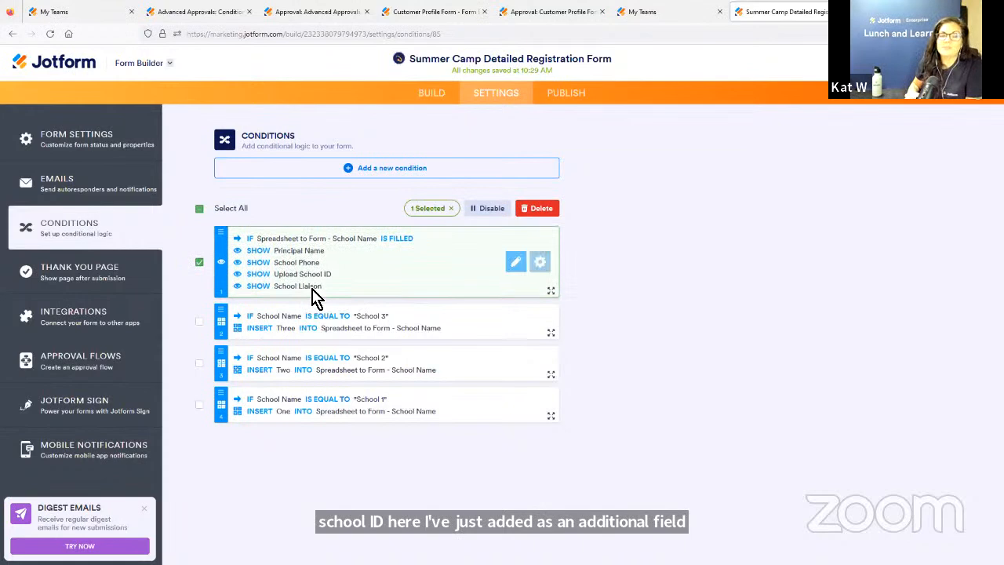
pyautogui.click(199, 263)
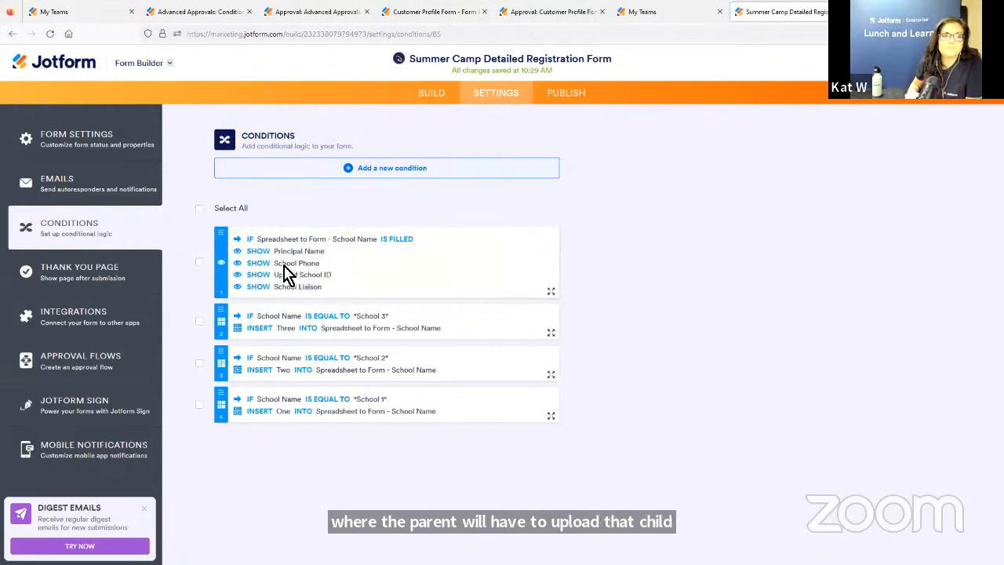
# Return to the form builder and open the conditions of the Spreadsheet to Form - School Liaison Information widget.
pyautogui.click(451, 99)
pyautogui.scroll(-3, 572, 326)
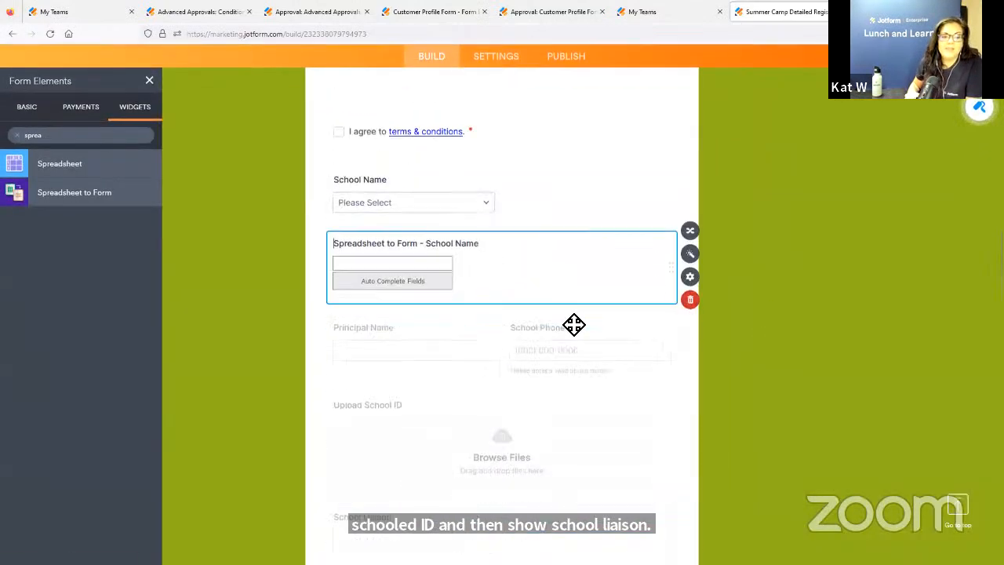
pyautogui.scroll(-5, 573, 324)
pyautogui.click(578, 188)
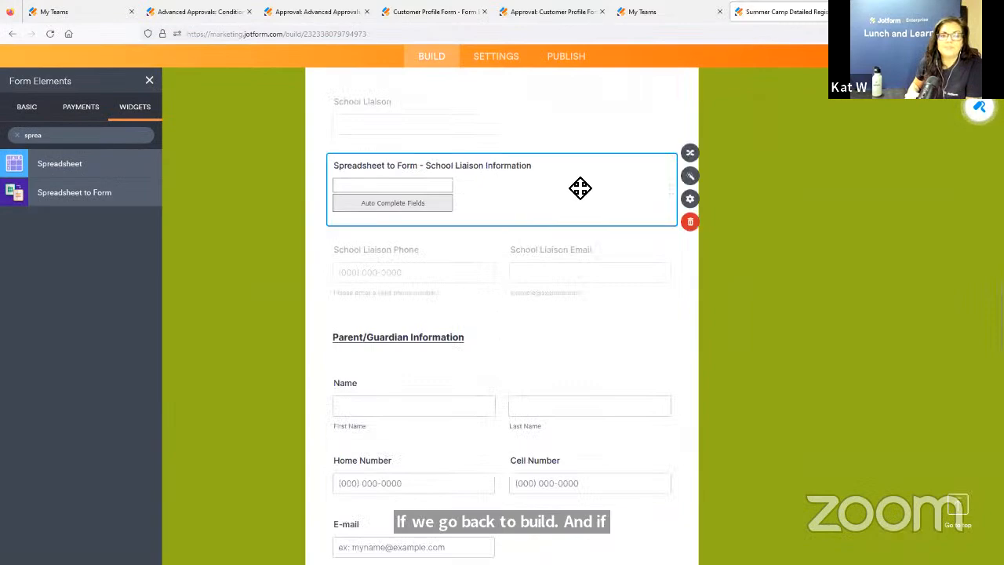
pyautogui.click(691, 153)
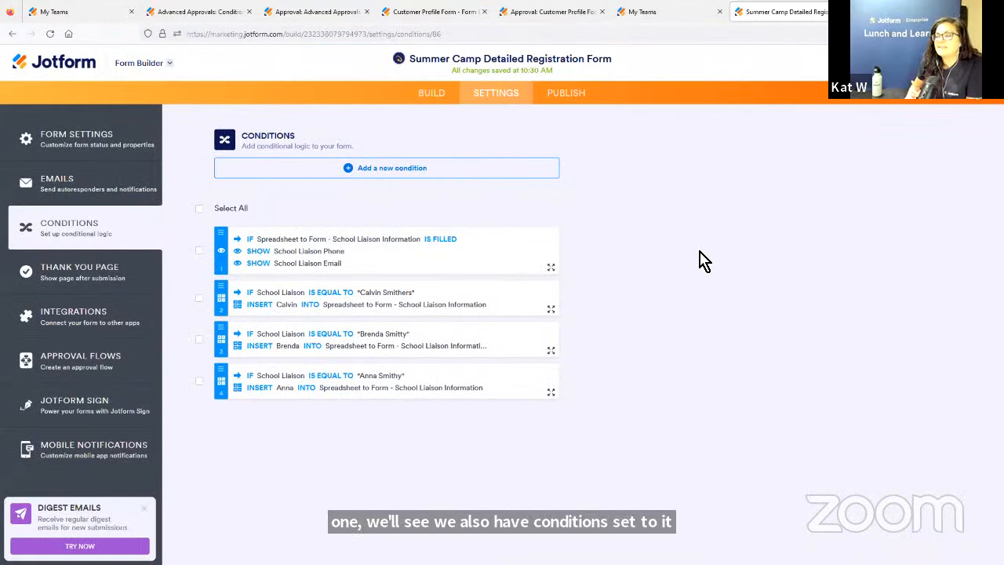
# Place the Liaisons and School Info workbooks side by side in Excel, compare the liaison names with the Unique IDs, and minimize both.
pyautogui.hotkey('alt', 'Tab')
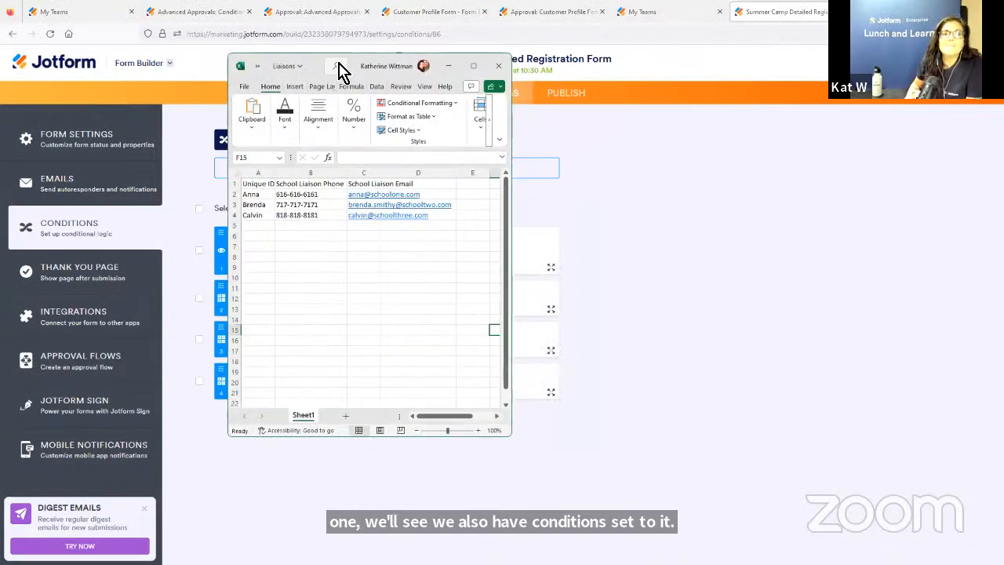
pyautogui.moveTo(328, 66); pyautogui.dragTo(717, 66)
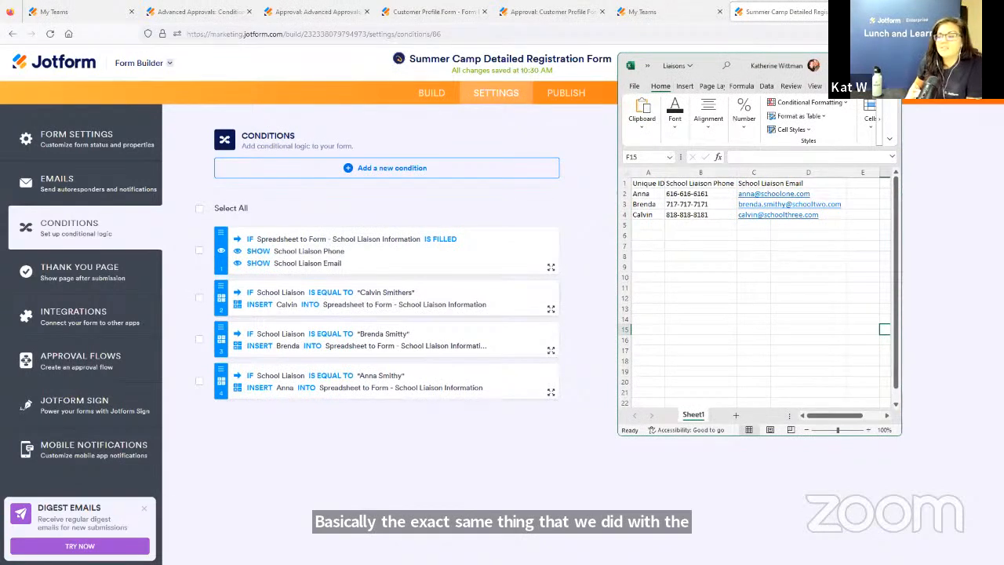
pyautogui.hotkey('alt', 'Tab')
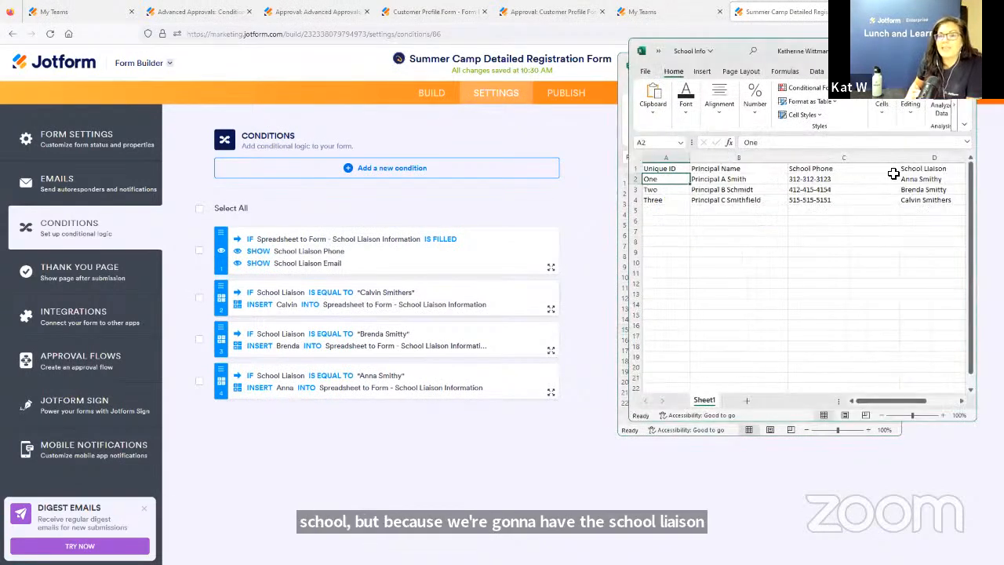
pyautogui.moveTo(730, 55); pyautogui.dragTo(348, 69)
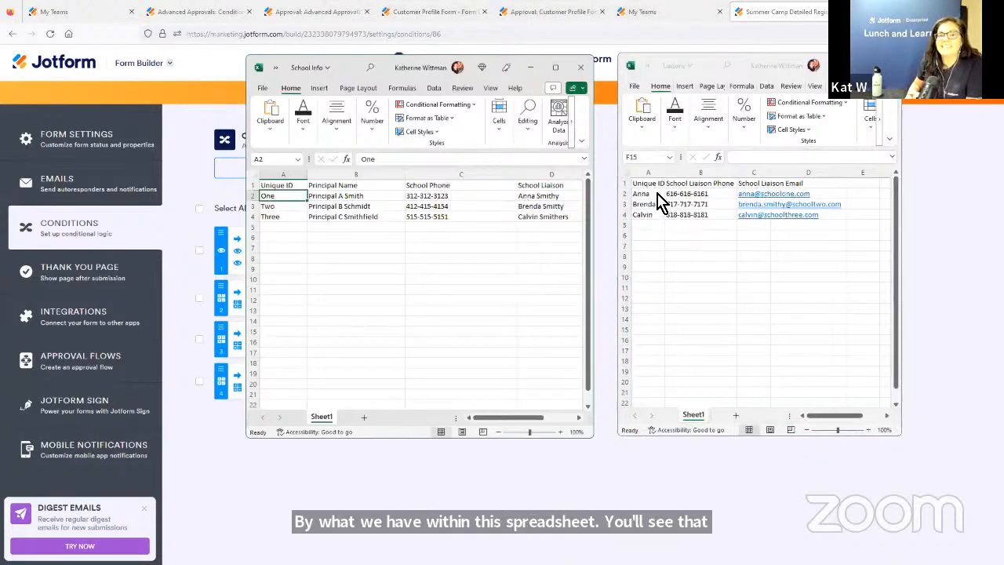
pyautogui.click(530, 67)
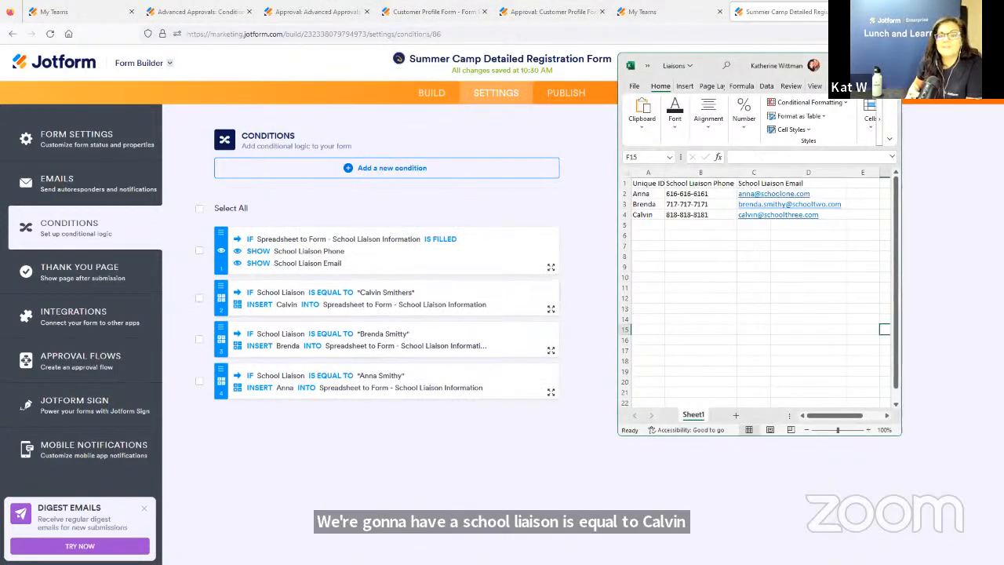
pyautogui.hotkey('alt', 'Tab')
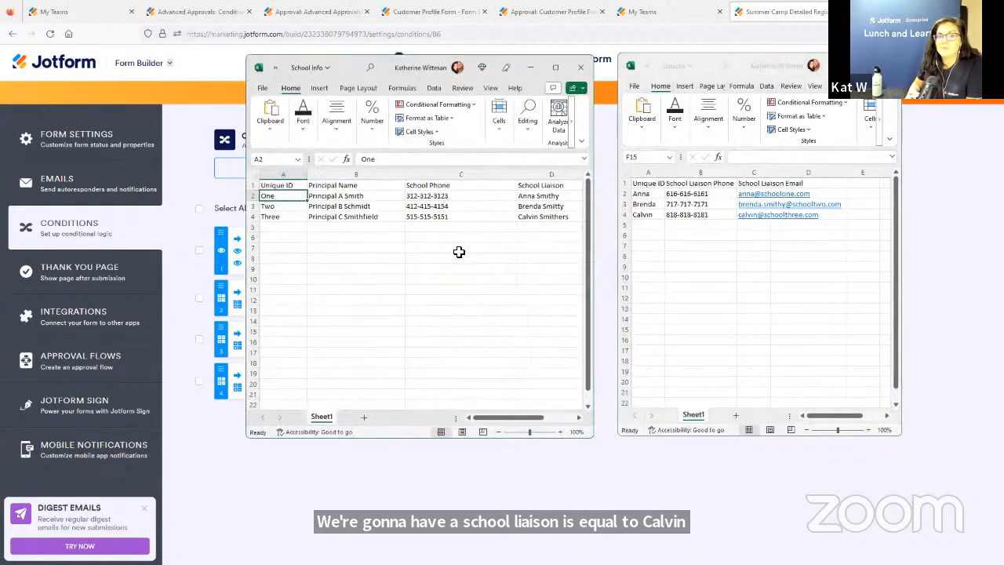
pyautogui.click(531, 68)
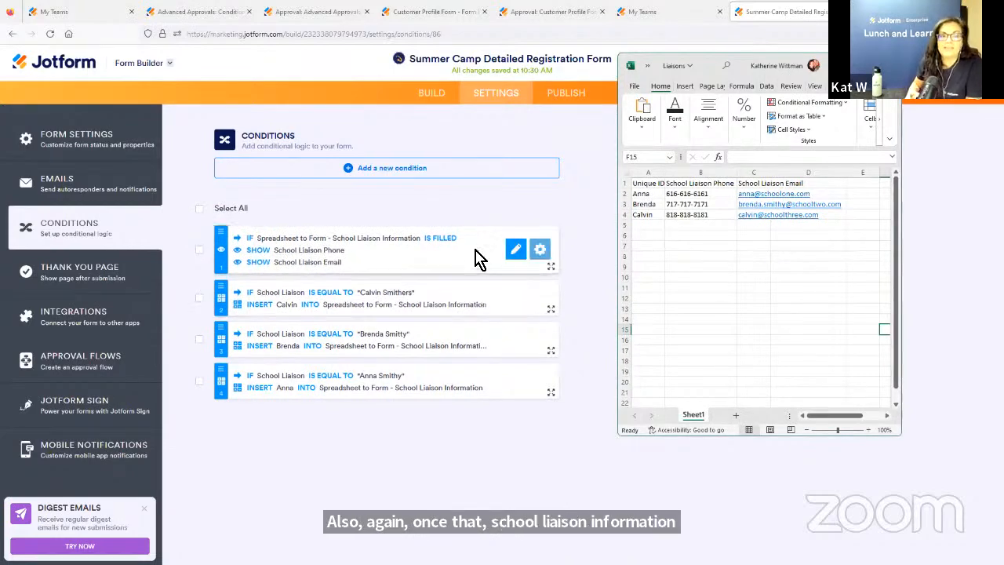
pyautogui.click(836, 66)
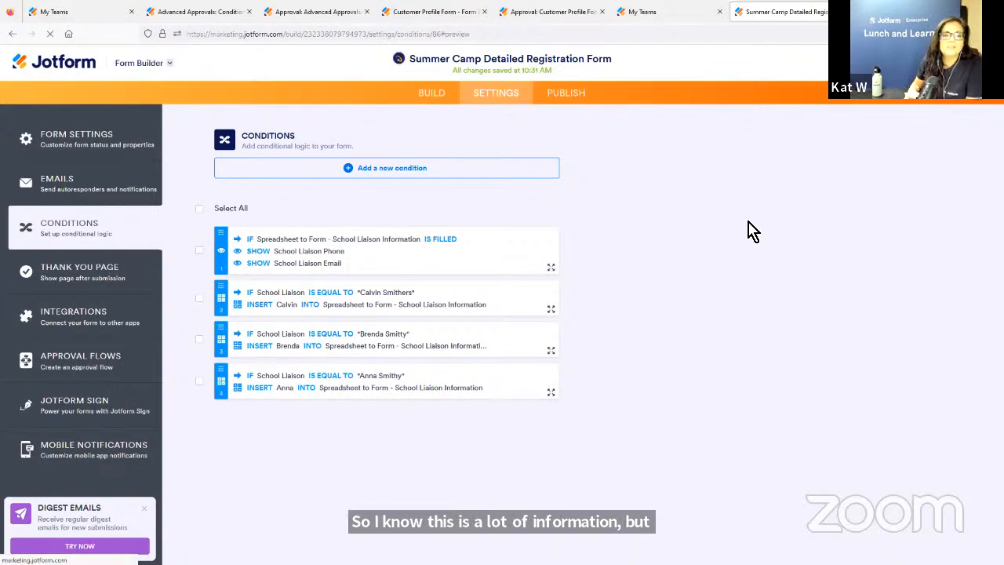
# Preview the form and look through the athlete fields down to the School Name and parent/guardian sections.
pyautogui.scroll(-2, 777, 285)
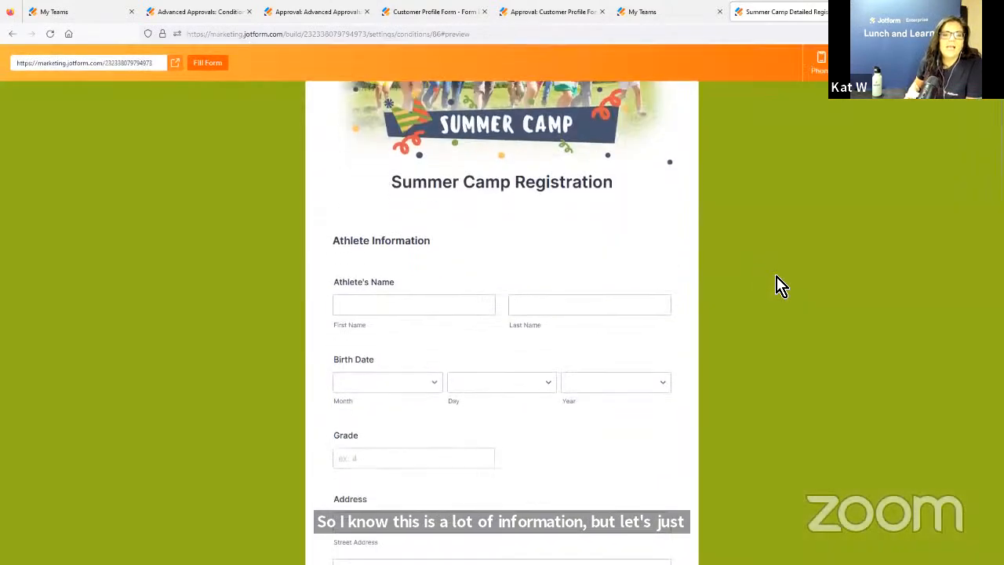
pyautogui.scroll(-1, 706, 321)
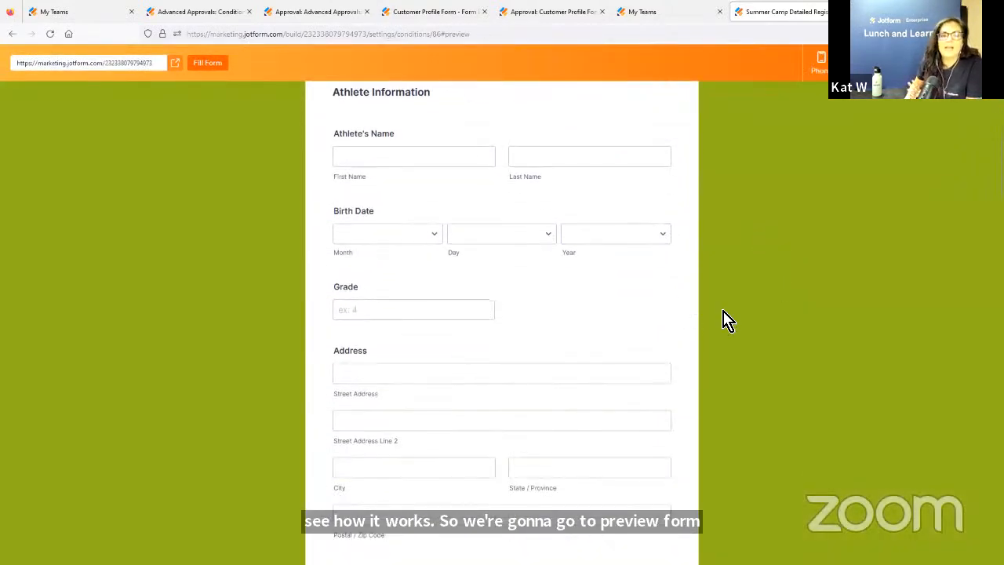
pyautogui.scroll(-3, 756, 267)
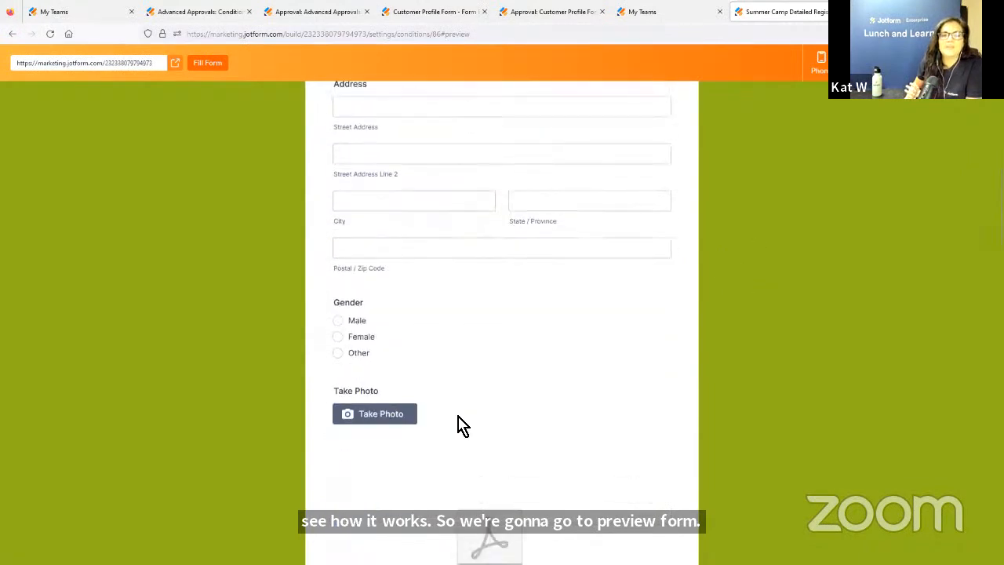
pyautogui.scroll(-3, 549, 376)
pyautogui.scroll(-2, 616, 336)
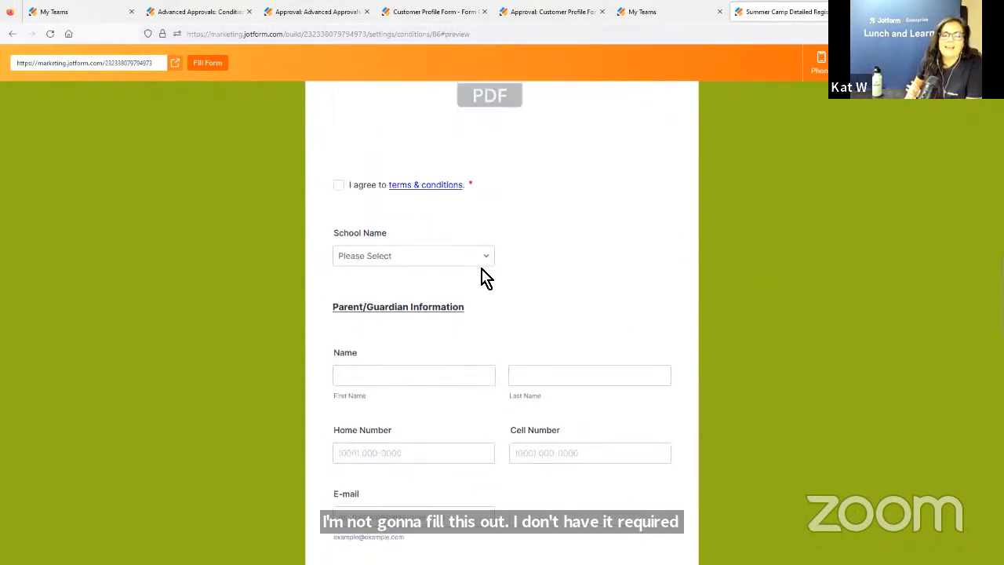
pyautogui.scroll(6, 636, 327)
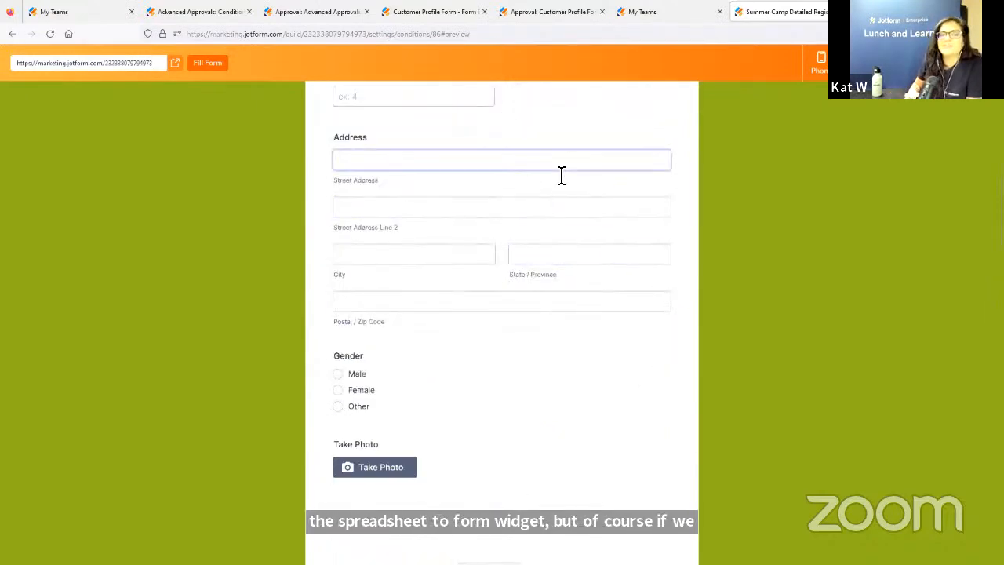
# Set School Name to School 1 in the form preview.
pyautogui.scroll(-2, 699, 243)
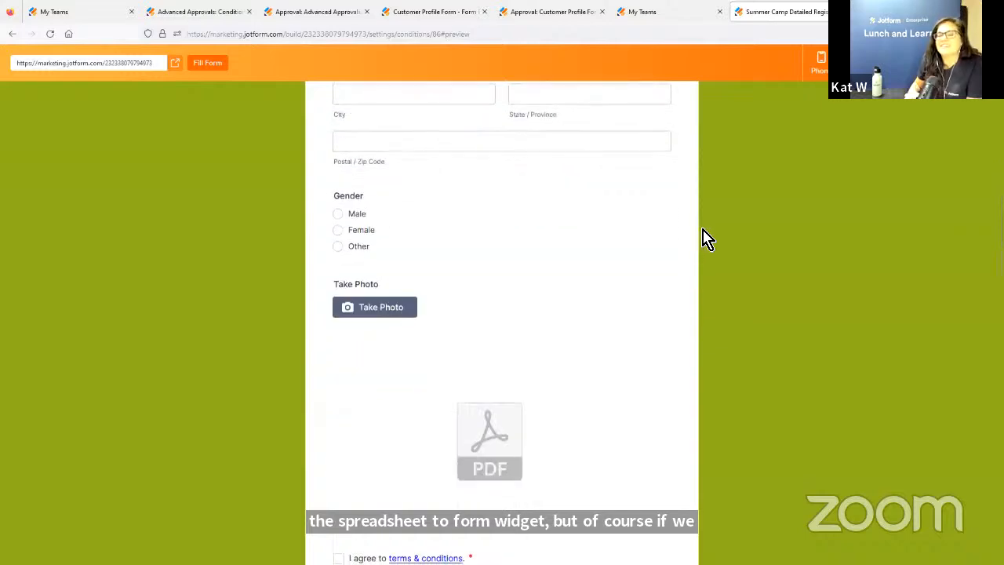
pyautogui.scroll(-5, 705, 240)
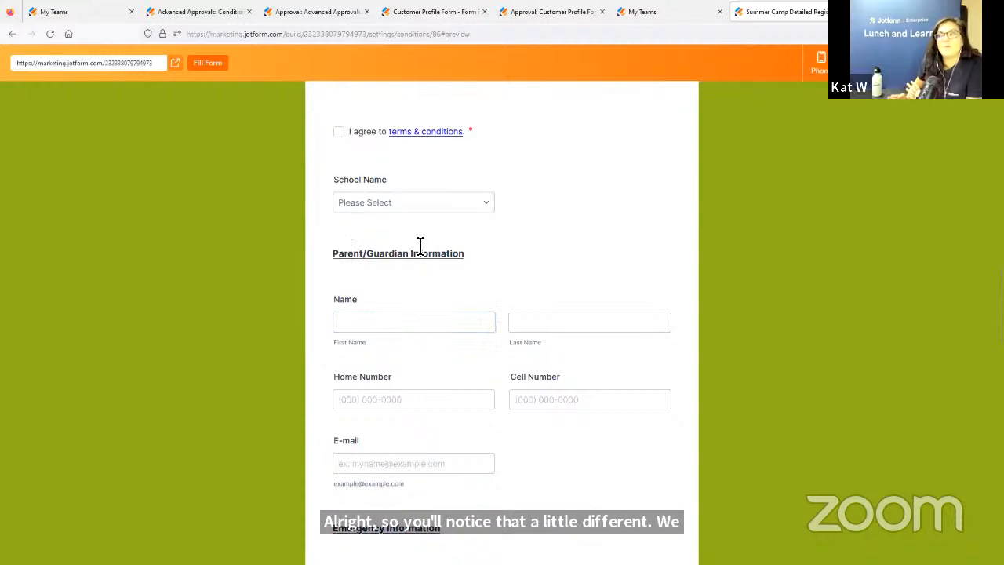
pyautogui.click(487, 205)
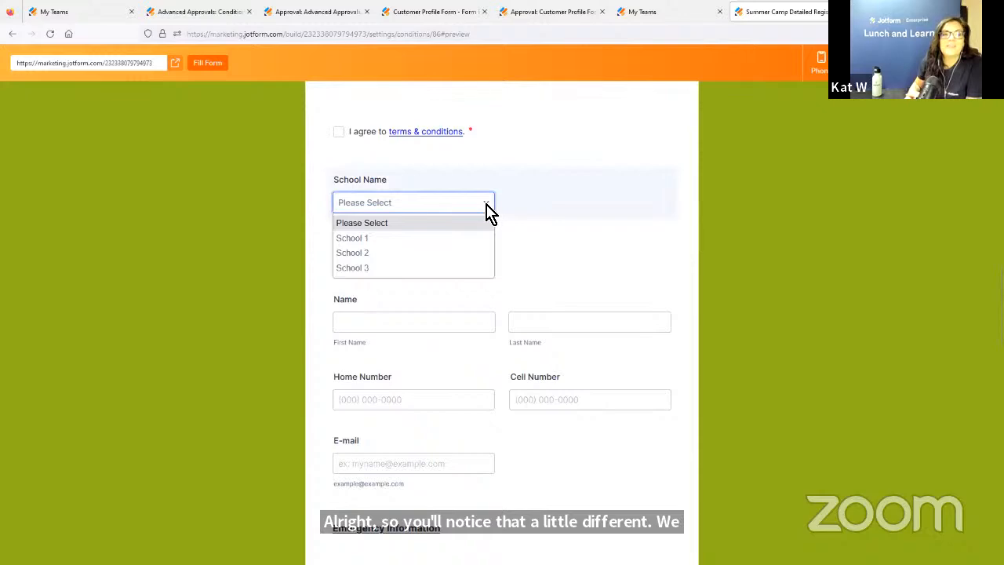
pyautogui.click(405, 239)
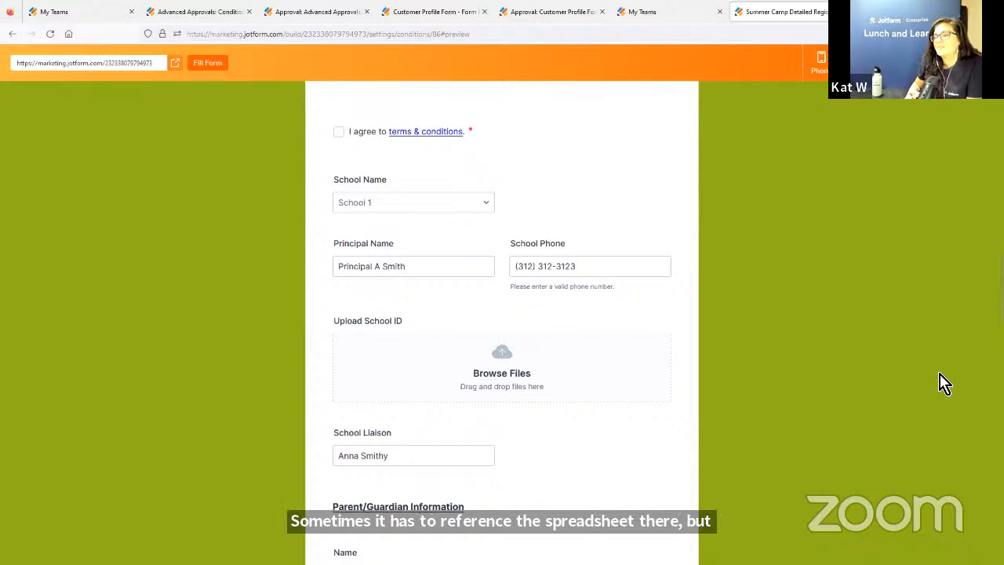
# Place the School Info workbook beside the preview, compare it with the prefilled school fields, and reveal the School Liaison contact fields.
pyautogui.hotkey('alt', 'Tab')
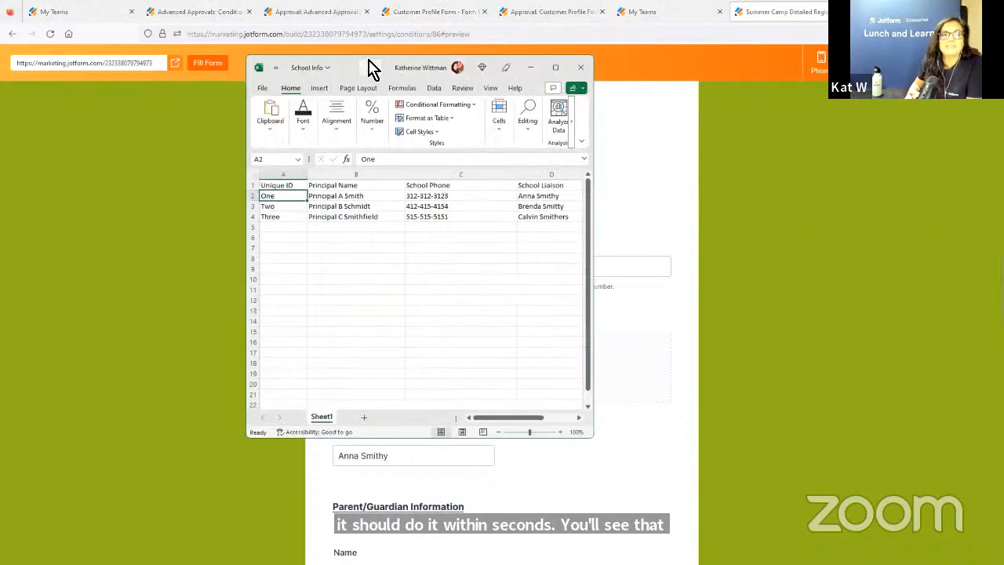
pyautogui.moveTo(373, 68); pyautogui.dragTo(796, 83)
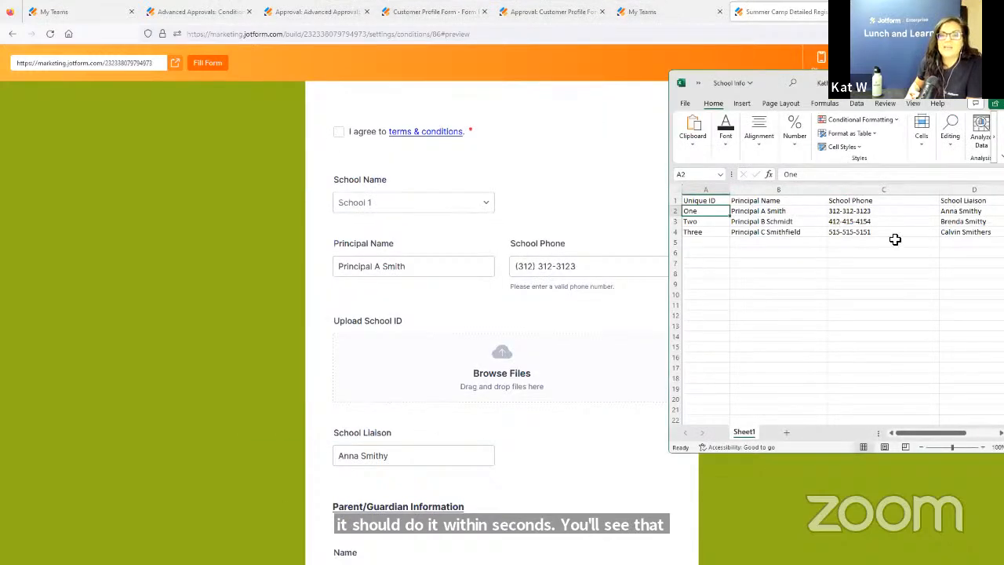
pyautogui.scroll(-2, 627, 310)
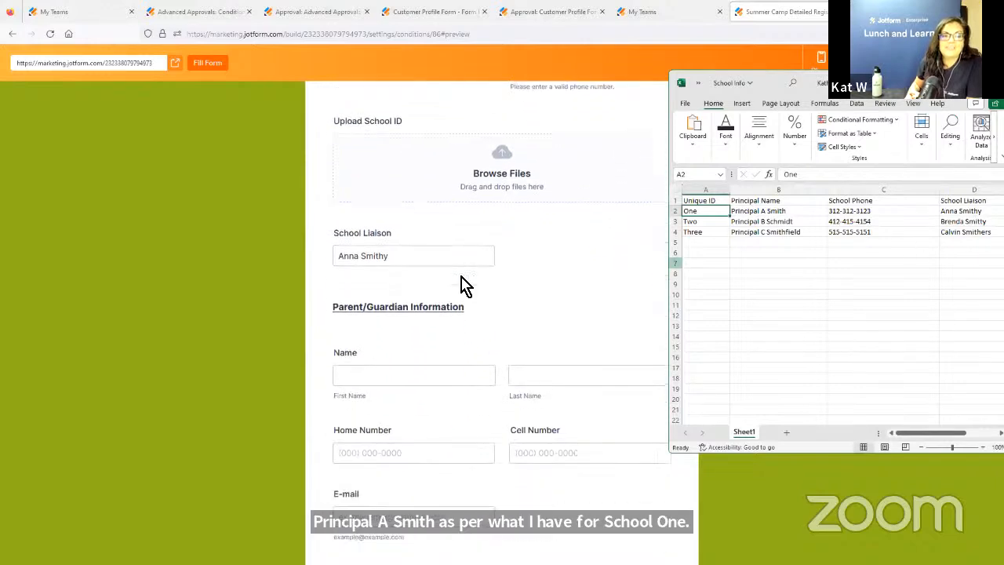
pyautogui.click(442, 275)
pyautogui.scroll(-1, 442, 272)
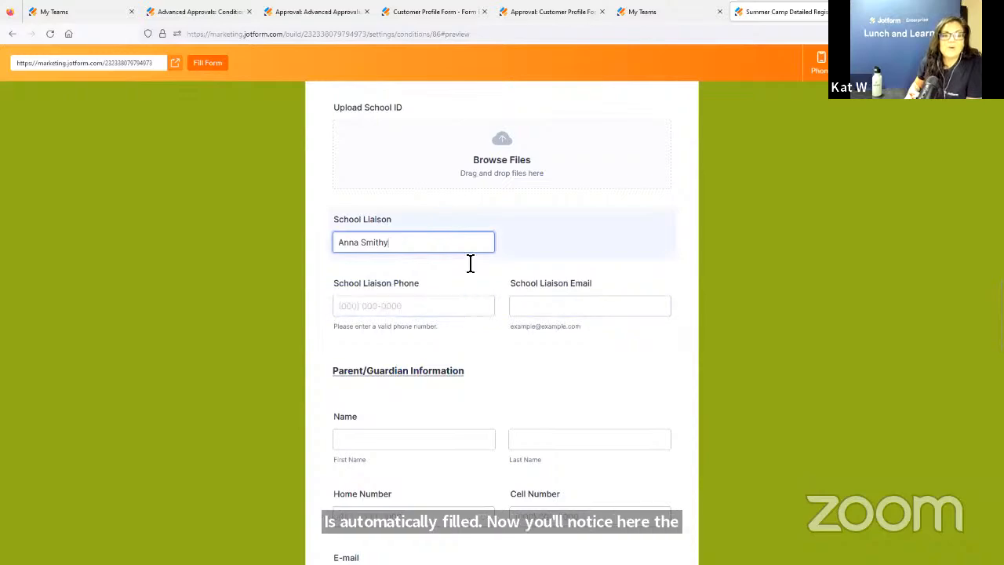
# Return to the form builder and check the settings of the Spreadsheet to Form - School Liaison Information widget.
pyautogui.click(976, 62)
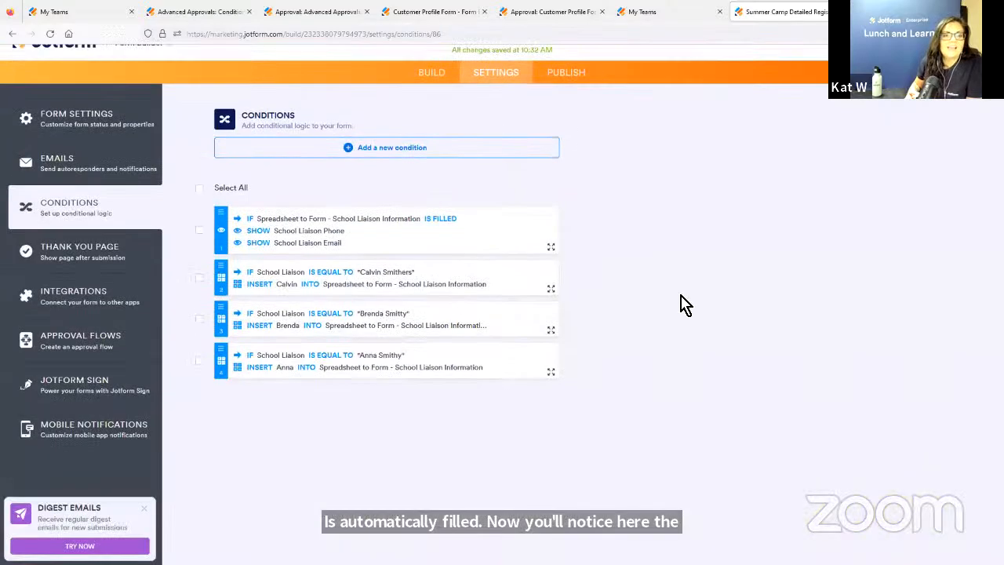
pyautogui.click(441, 98)
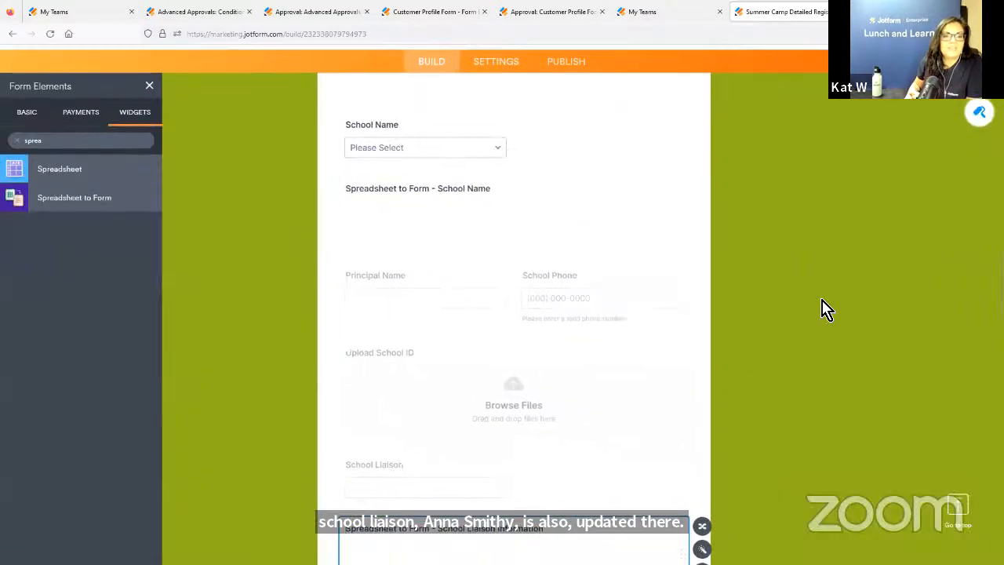
pyautogui.scroll(-3, 807, 328)
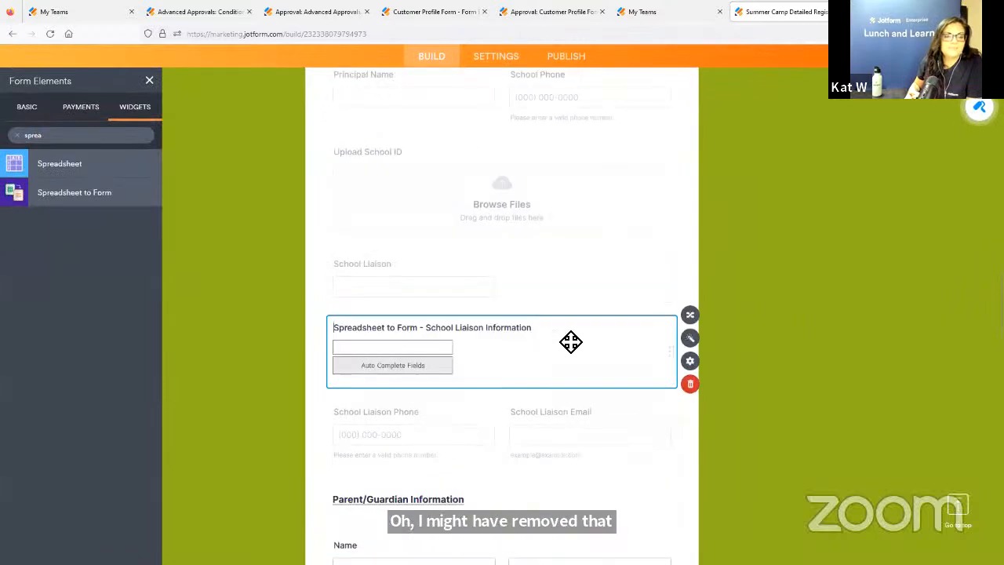
pyautogui.click(691, 337)
pyautogui.click(754, 221)
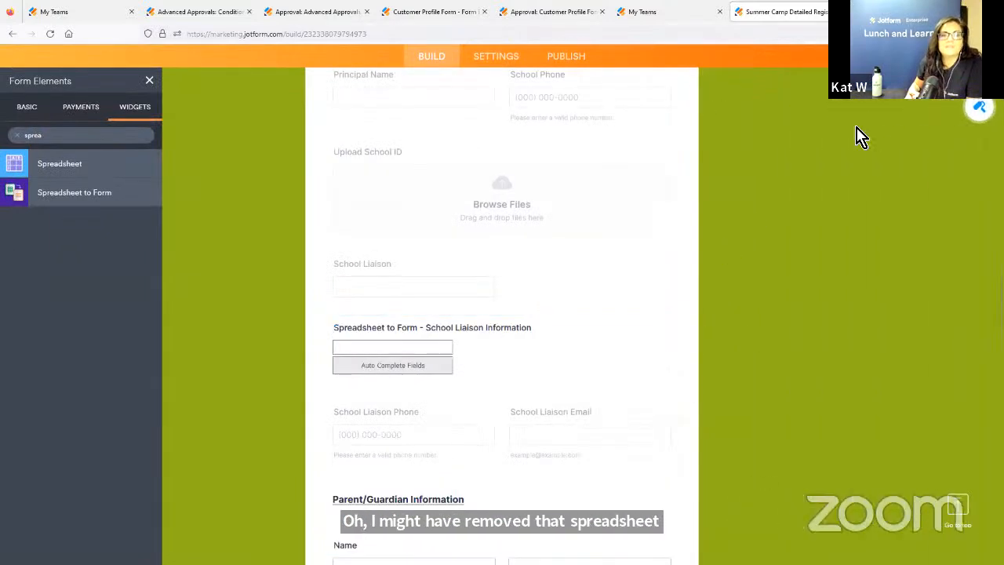
pyautogui.scroll(5, 887, 169)
# Preview the form again, set School Name to School 2, and look over the prefilled principal, phone and liaison fields.
pyautogui.click(971, 56)
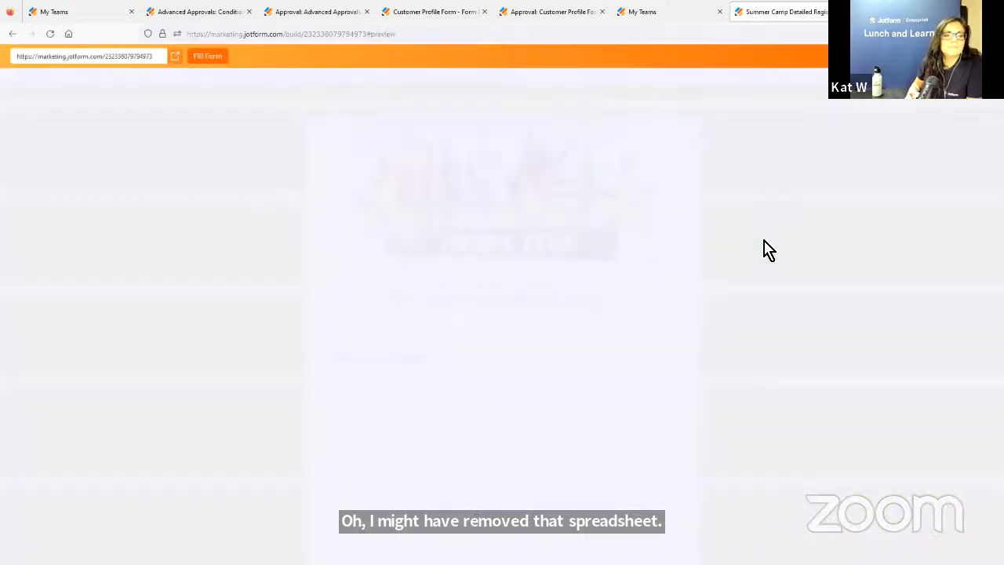
pyautogui.scroll(-10, 765, 250)
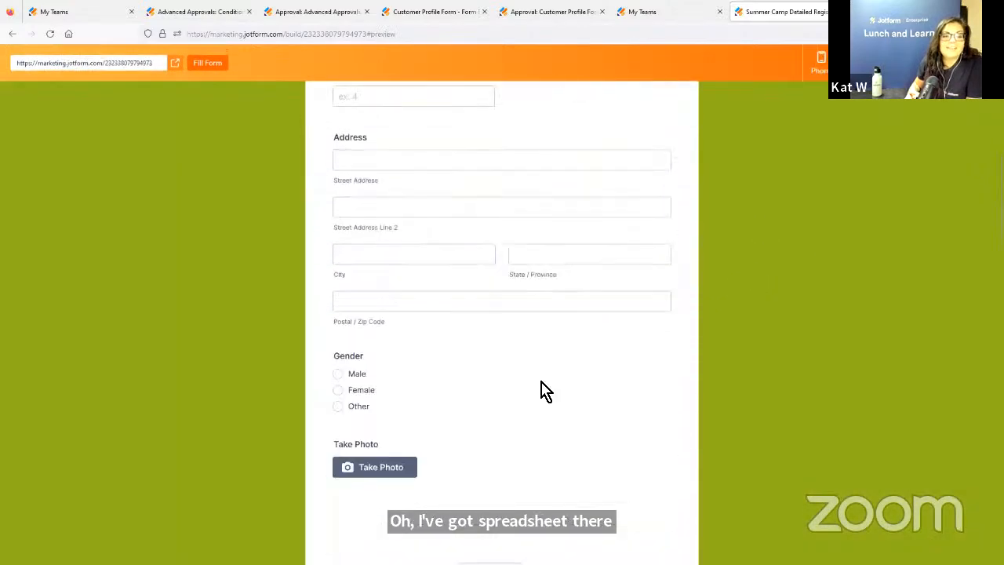
pyautogui.scroll(-4, 486, 389)
pyautogui.click(410, 311)
pyautogui.click(397, 358)
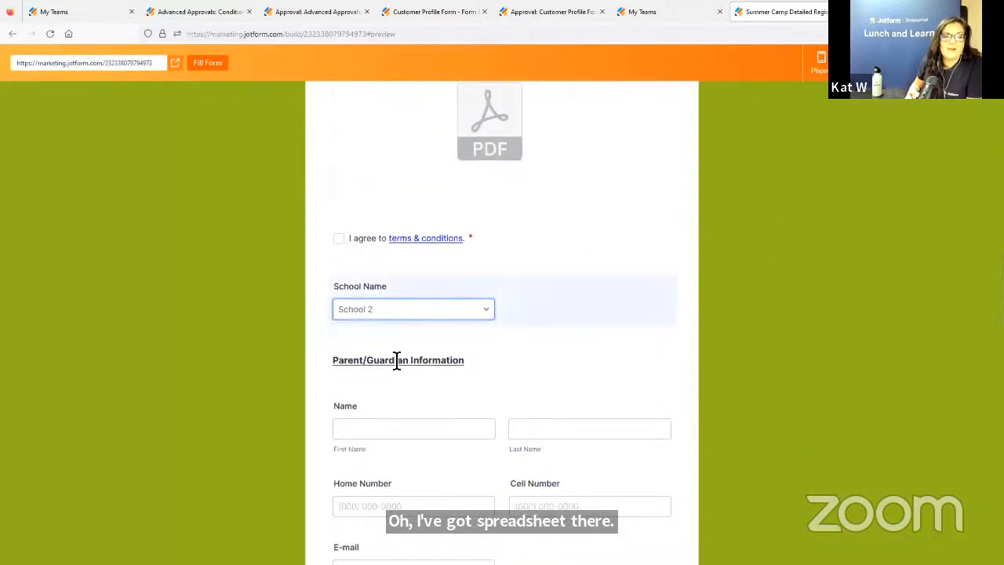
pyautogui.scroll(-2, 777, 304)
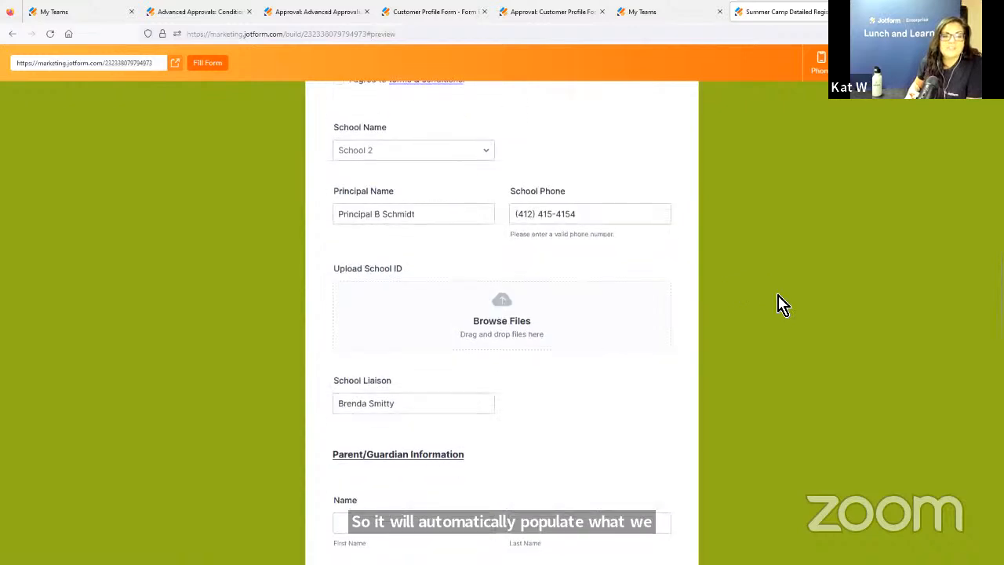
# Change School Name to School 3 in the preview.
pyautogui.scroll(2, 824, 329)
pyautogui.click(454, 204)
pyautogui.click(393, 269)
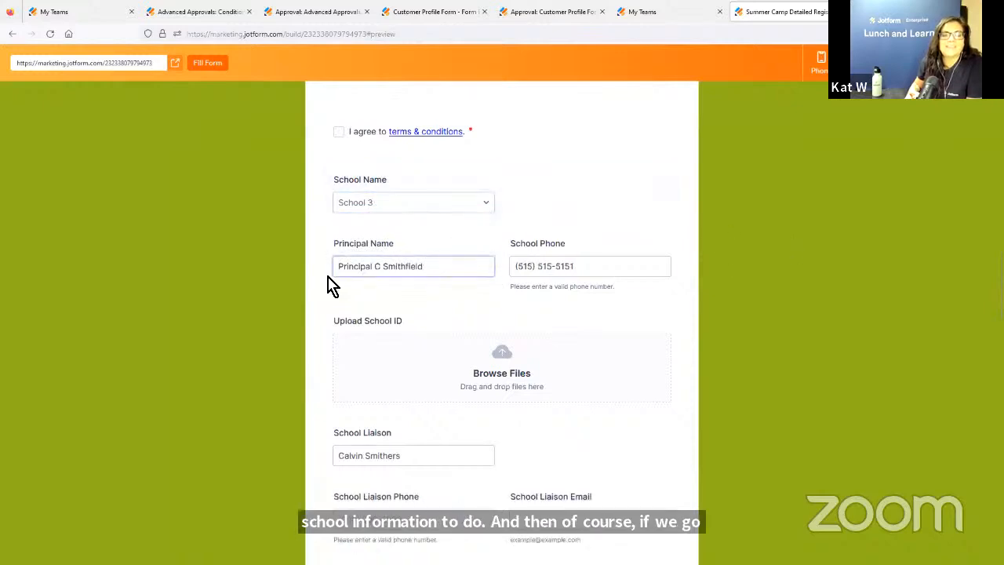
# Try editing the prefilled School Phone number for School 3.
pyautogui.scroll(2, 605, 276)
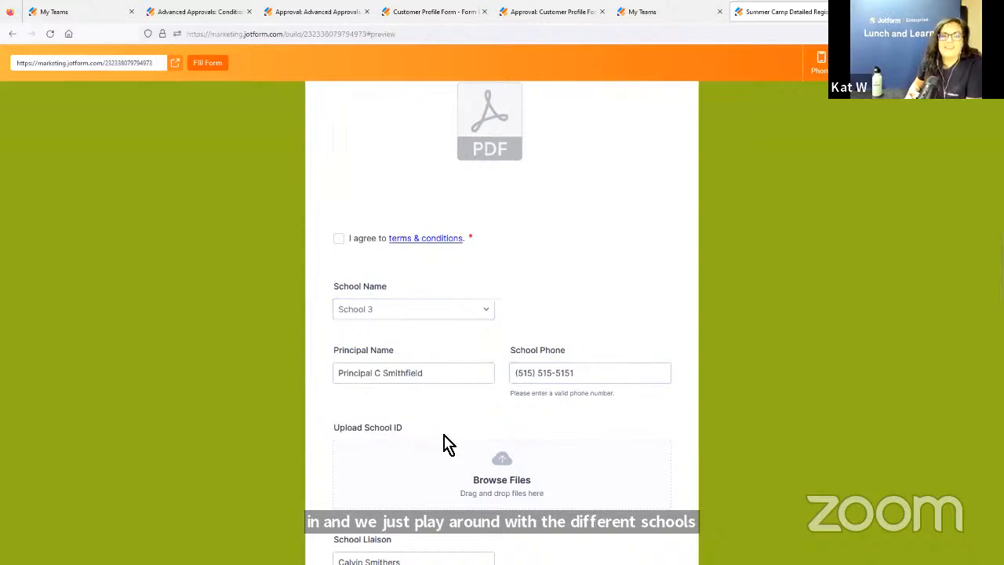
pyautogui.click(566, 372)
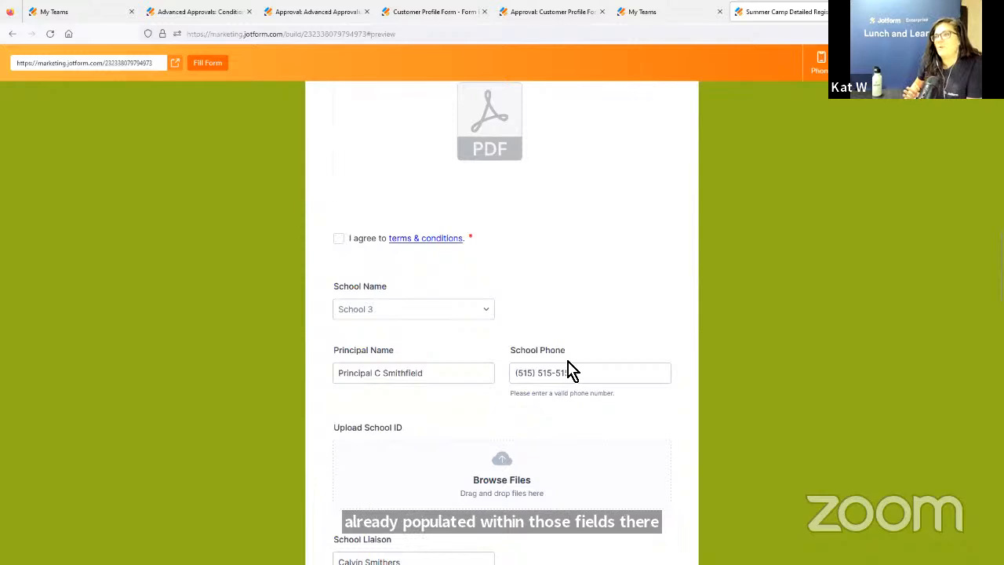
pyautogui.click(626, 376)
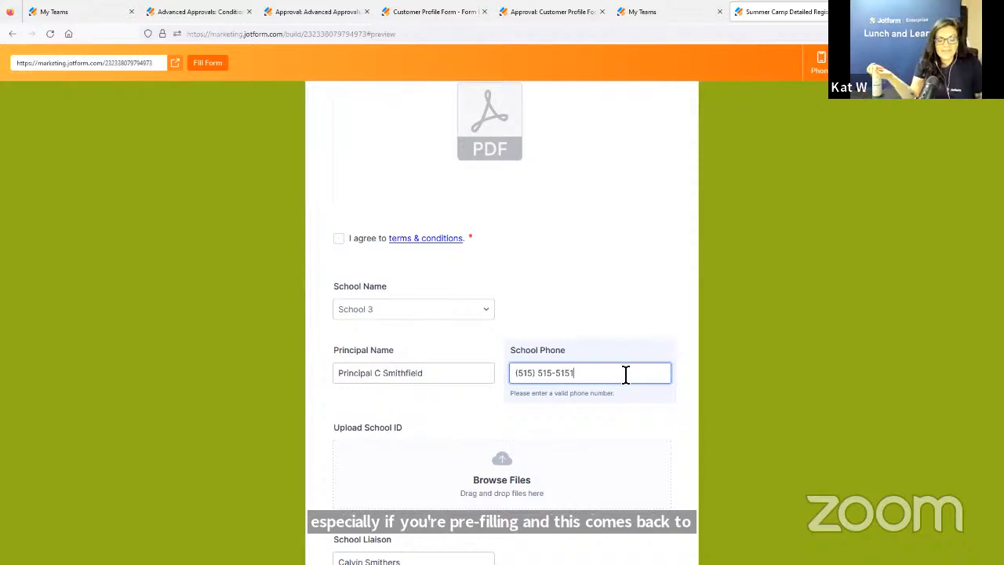
pyautogui.press('BackSpace')
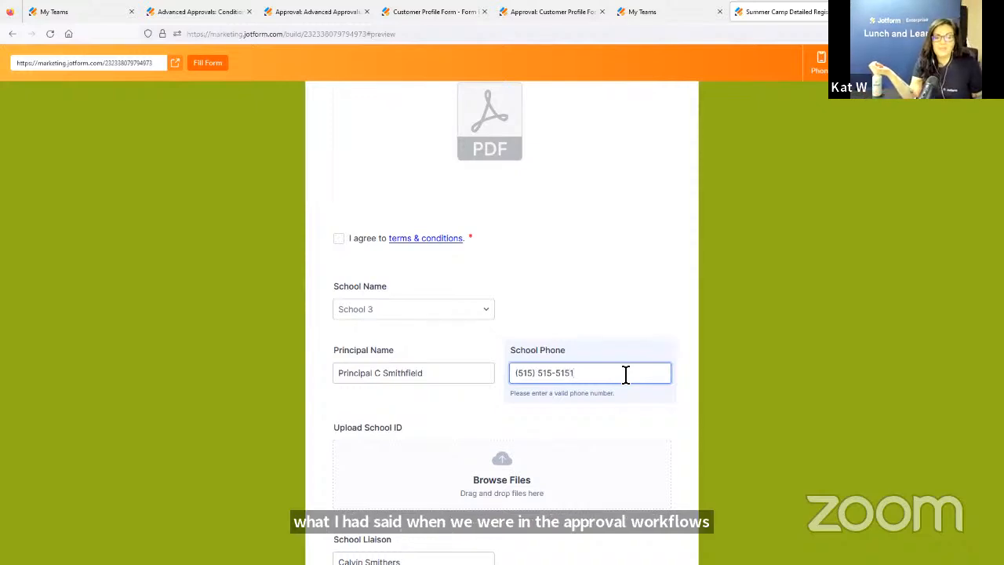
pyautogui.press('BackSpace')
pyautogui.press('BackSpace')
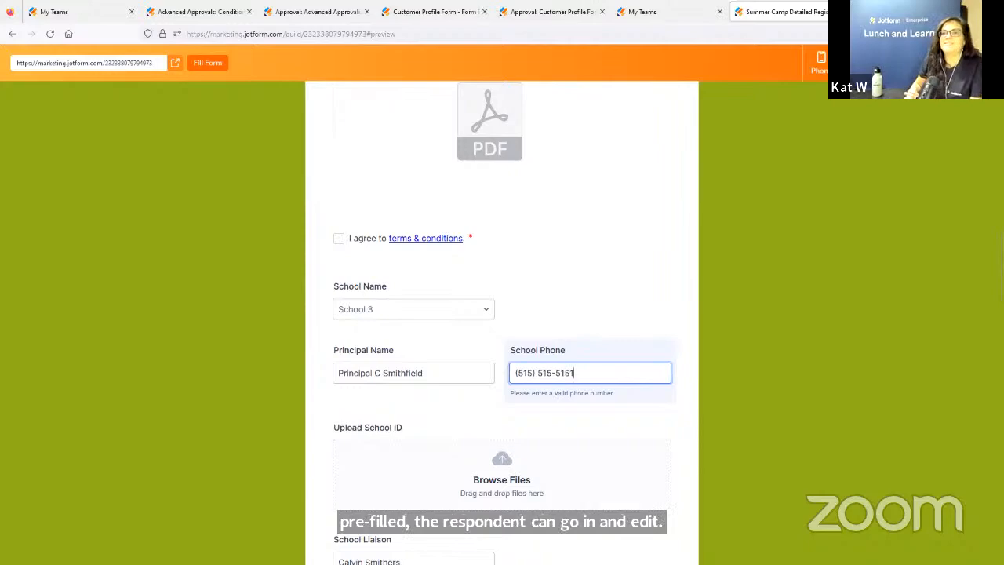
# Leave the preview, open the form's conditions, and start a new Enable / Require Field condition.
pyautogui.click(973, 63)
pyautogui.click(514, 61)
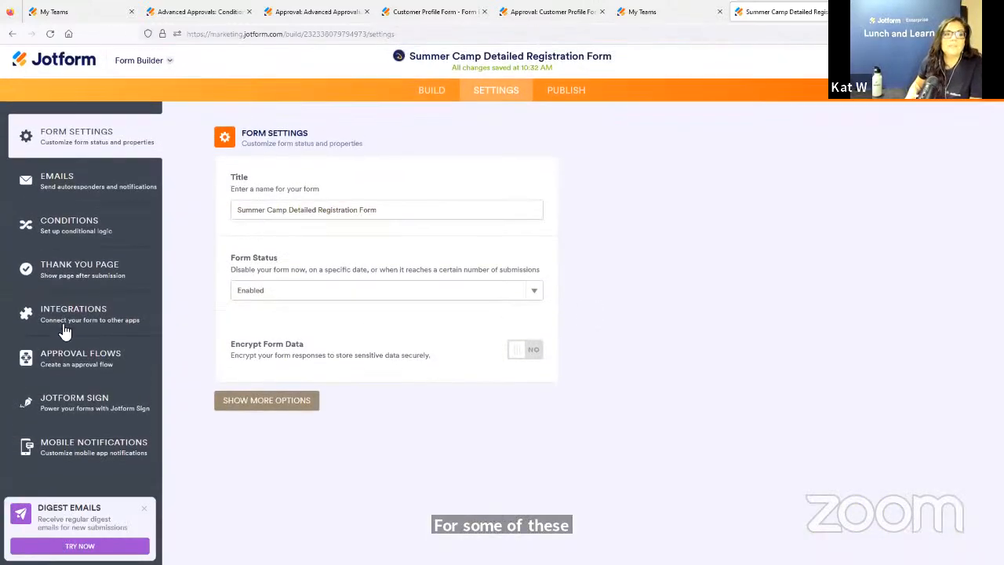
pyautogui.click(87, 234)
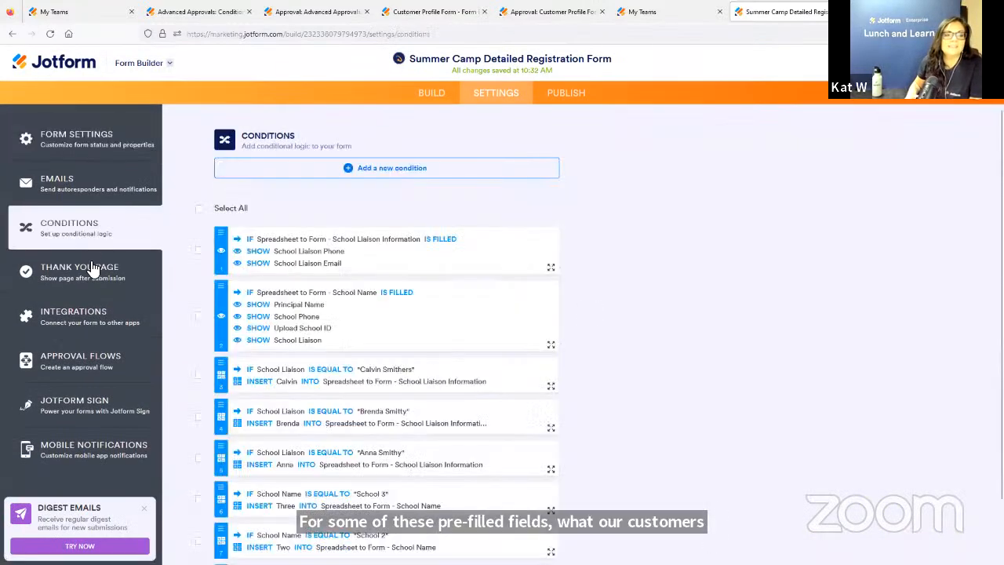
pyautogui.click(379, 174)
pyautogui.click(373, 259)
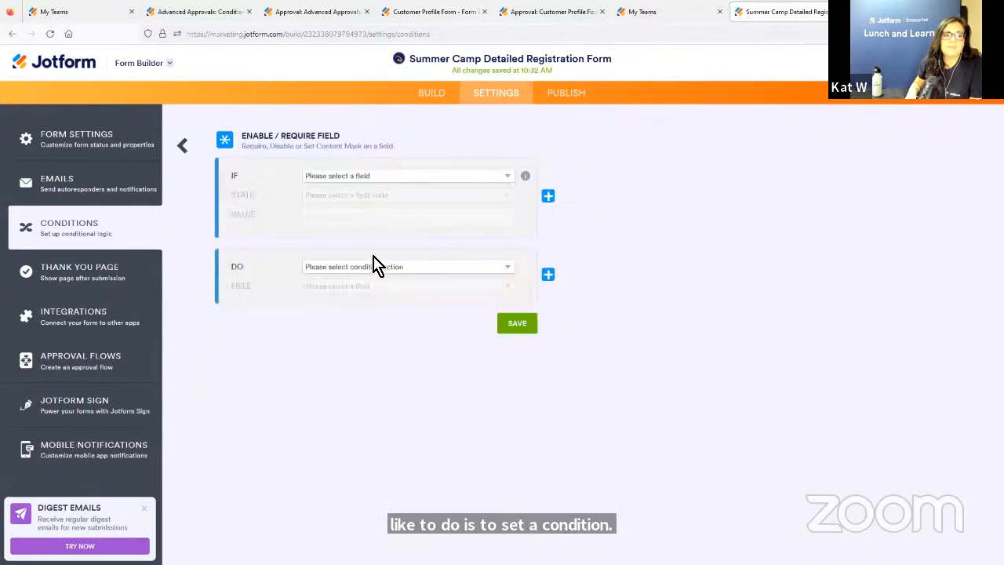
# Set the condition's trigger to Spreadsheet to Form - School Name with the state Is Filled.
pyautogui.click(366, 178)
pyautogui.click(397, 384)
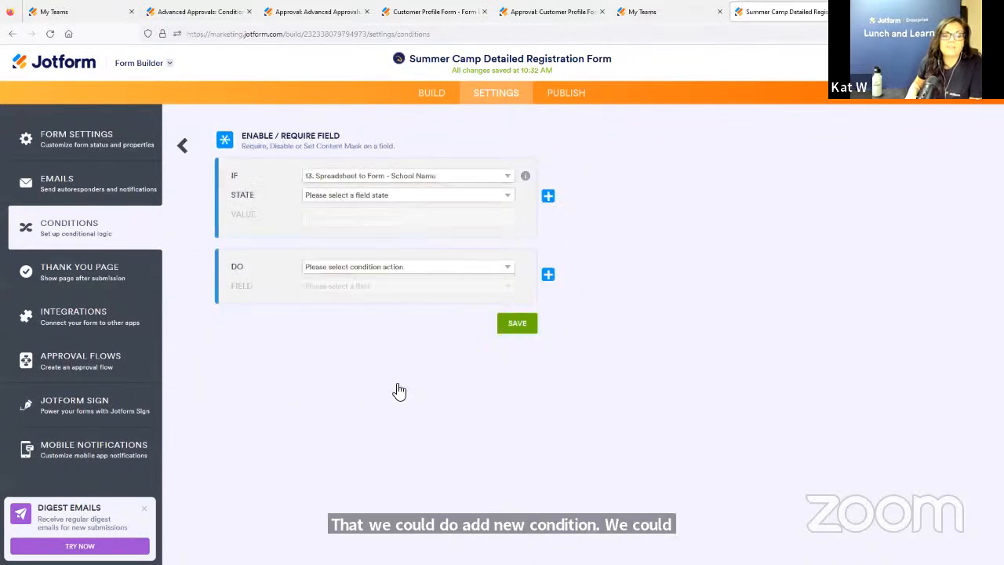
pyautogui.click(359, 199)
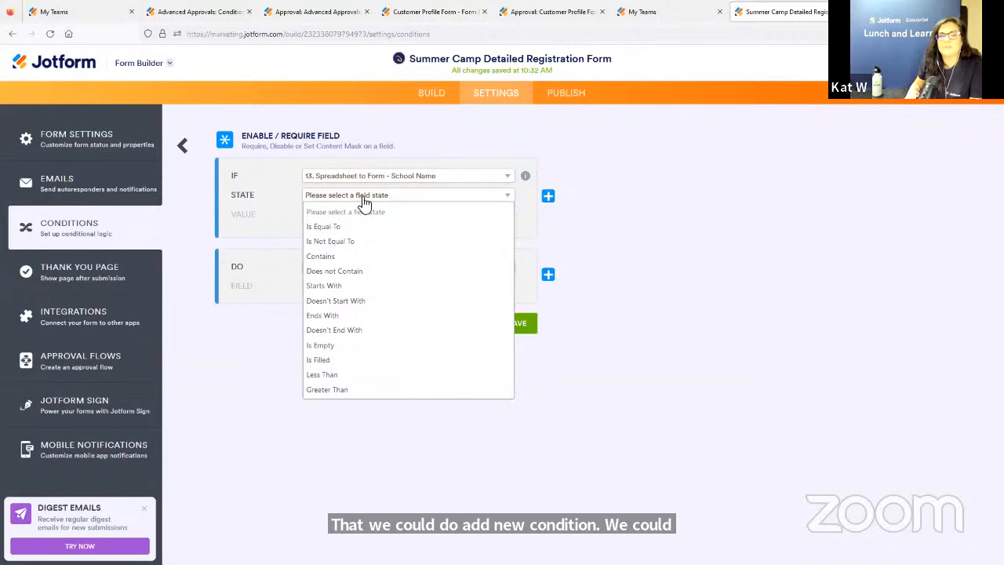
pyautogui.click(366, 359)
# Set the condition's action to Disable the Principal Name field, and discard the unsaved condition.
pyautogui.click(343, 250)
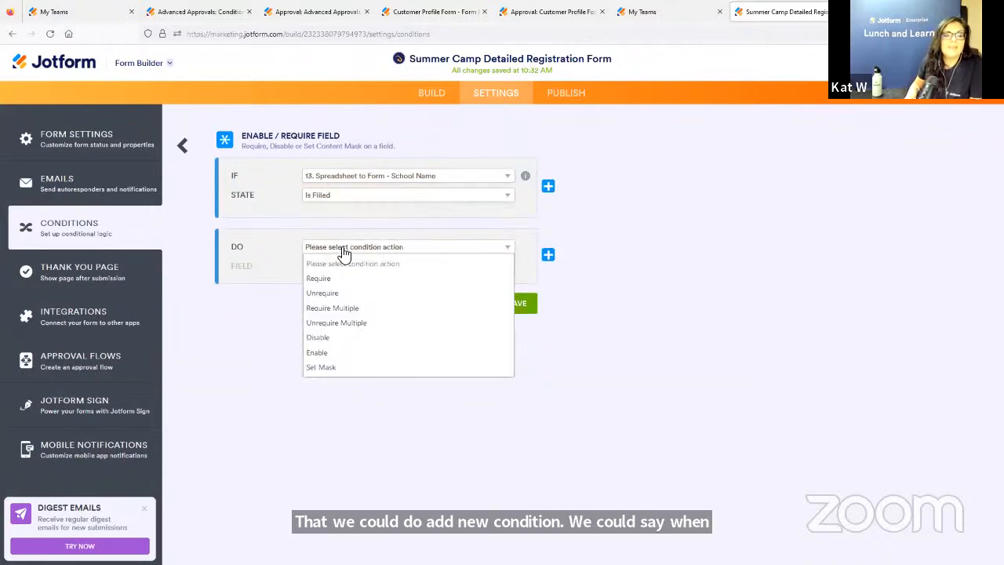
pyautogui.click(345, 338)
pyautogui.click(345, 268)
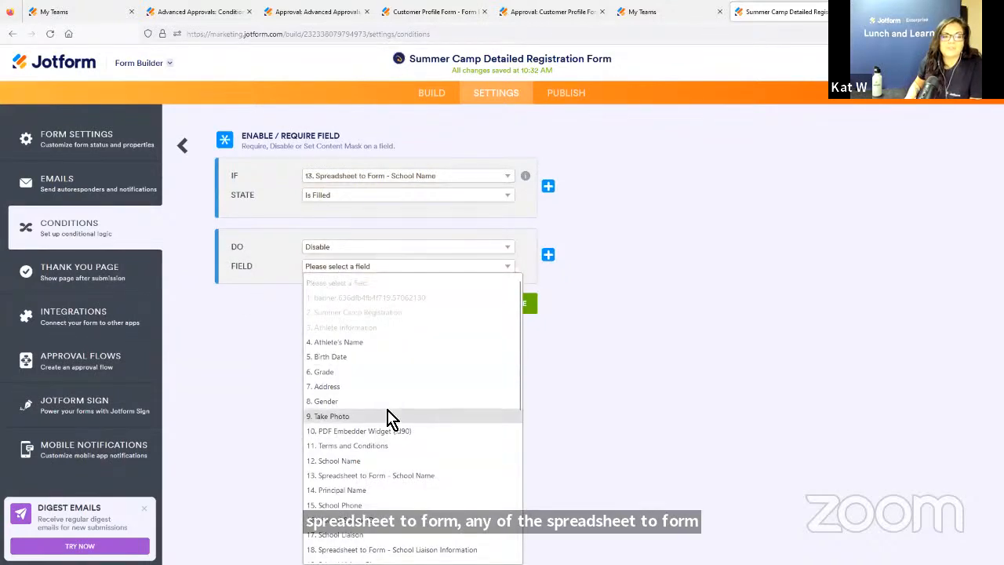
pyautogui.scroll(-3, 448, 437)
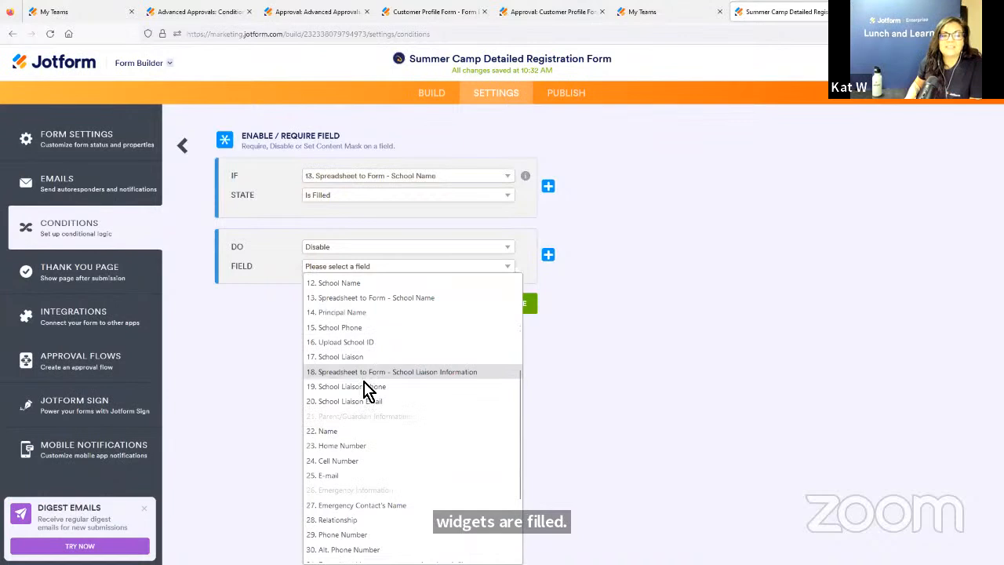
pyautogui.click(362, 313)
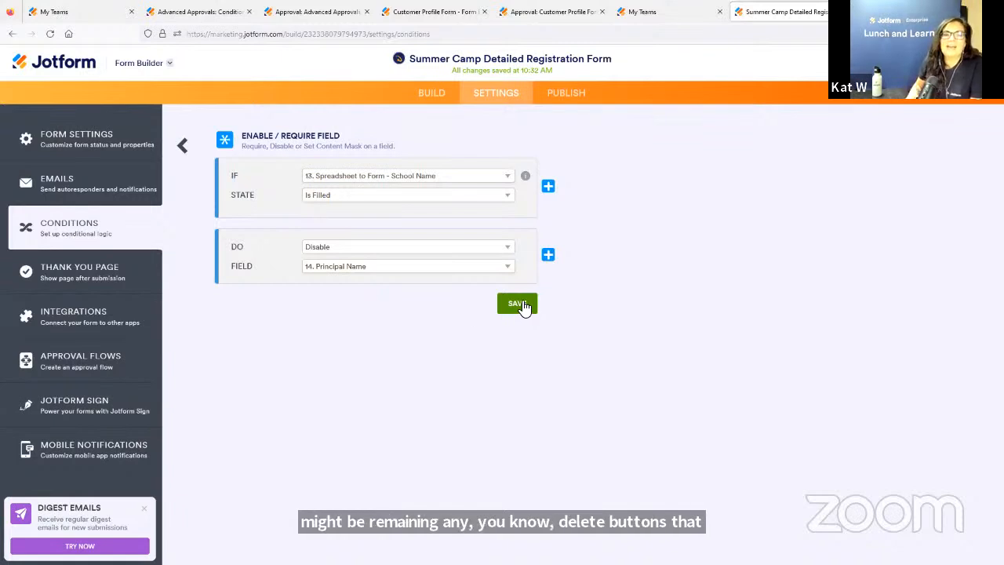
pyautogui.click(179, 147)
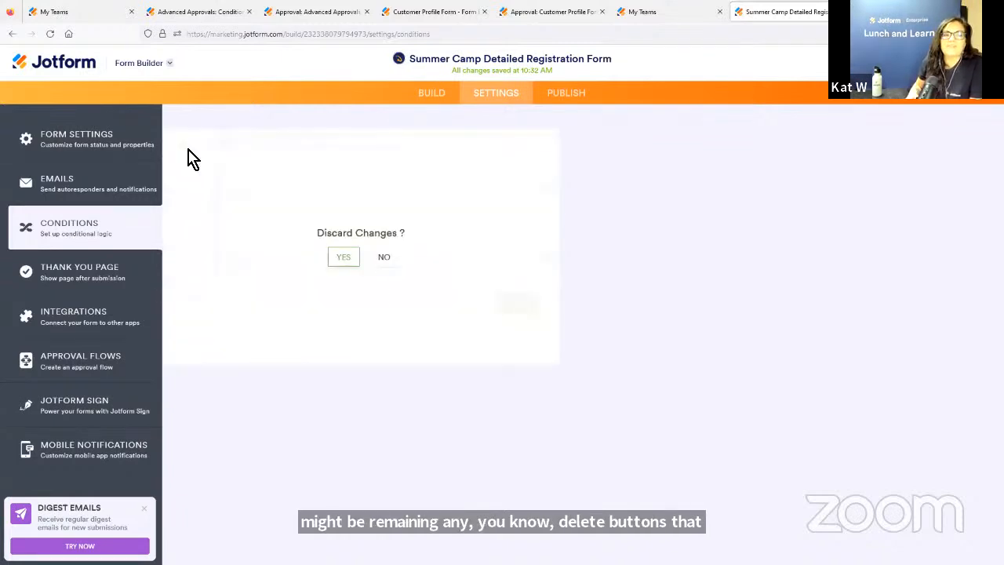
pyautogui.click(348, 266)
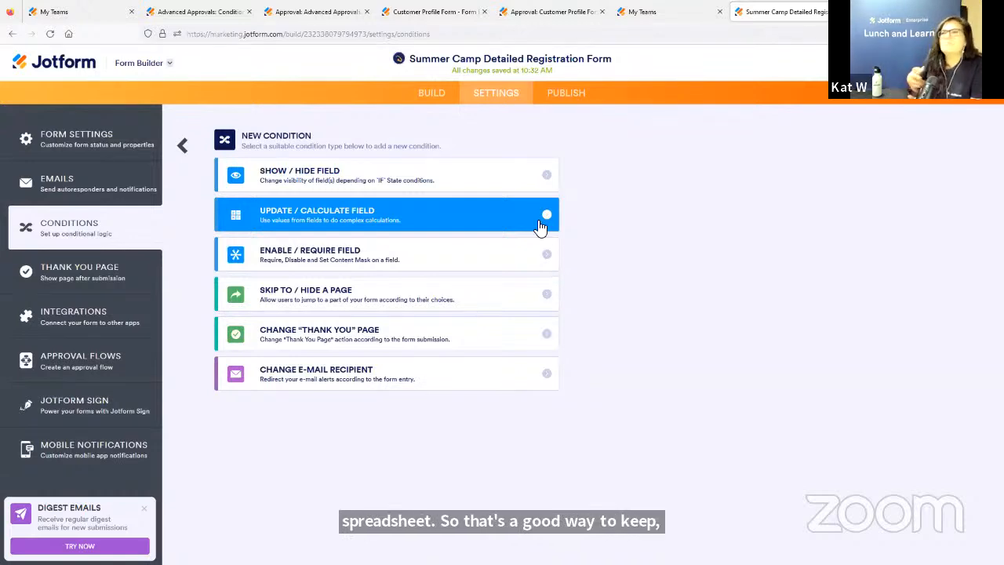
# Return to the form builder and clear the widget search to list all widgets.
pyautogui.click(438, 105)
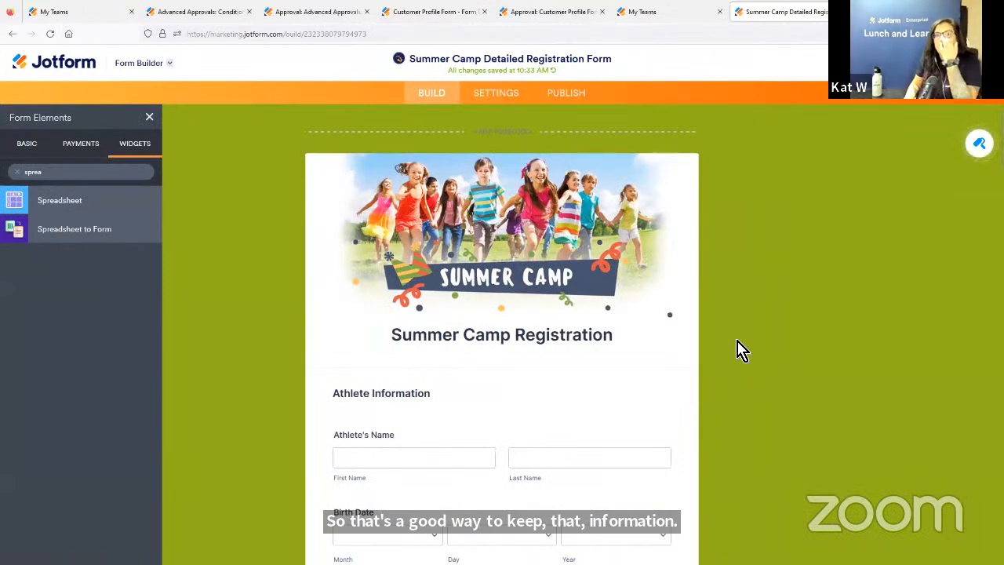
pyautogui.click(12, 175)
pyautogui.click(15, 172)
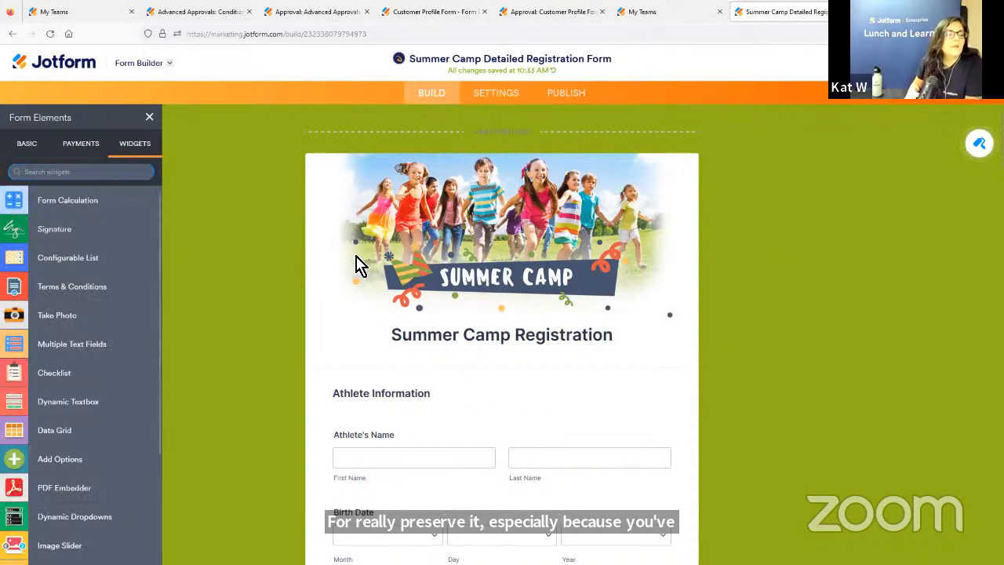
# Review the registration form's fields from Birth Date through Gender and select the Take Photo field.
pyautogui.scroll(-5, 511, 275)
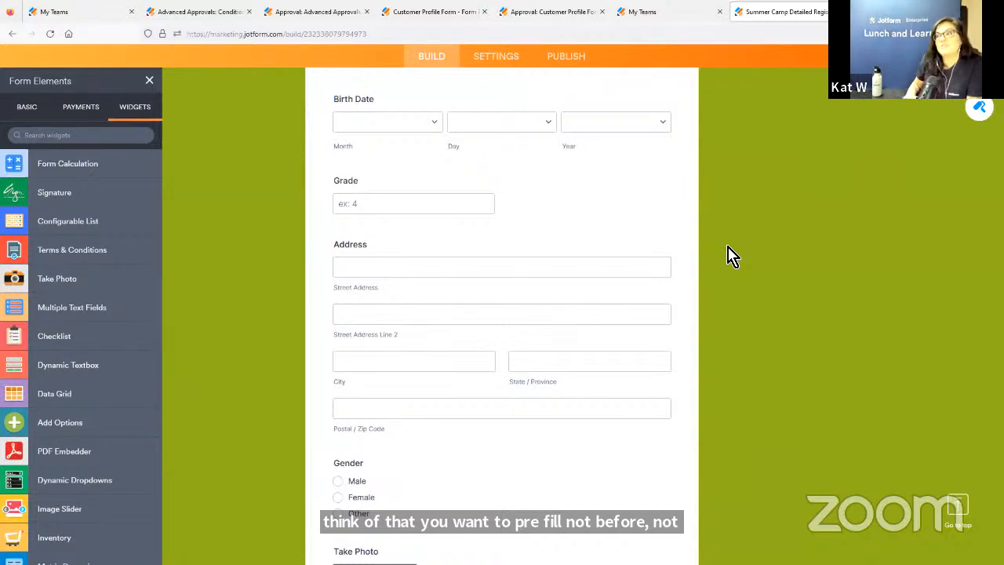
pyautogui.scroll(-2, 730, 255)
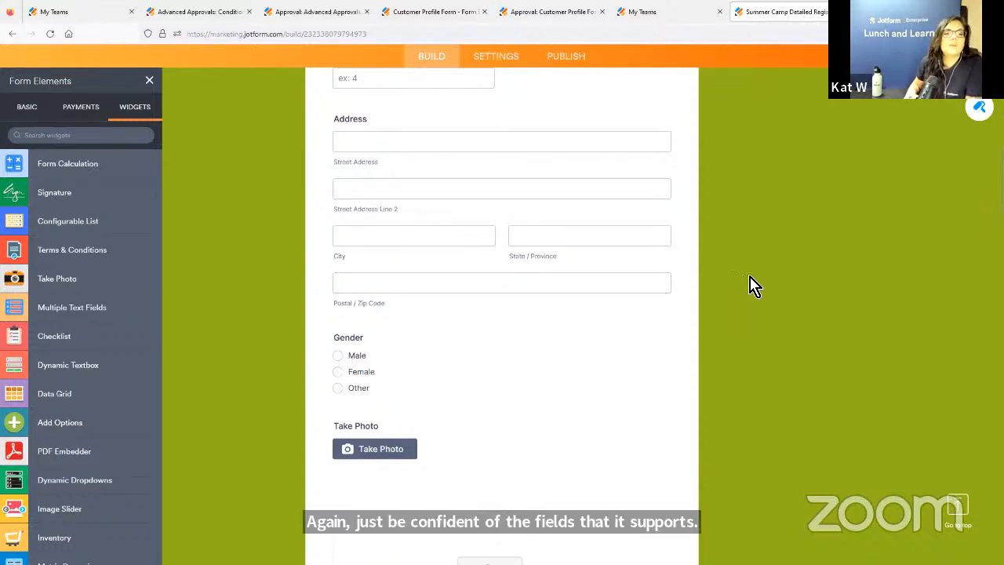
pyautogui.scroll(-3, 749, 287)
pyautogui.click(516, 192)
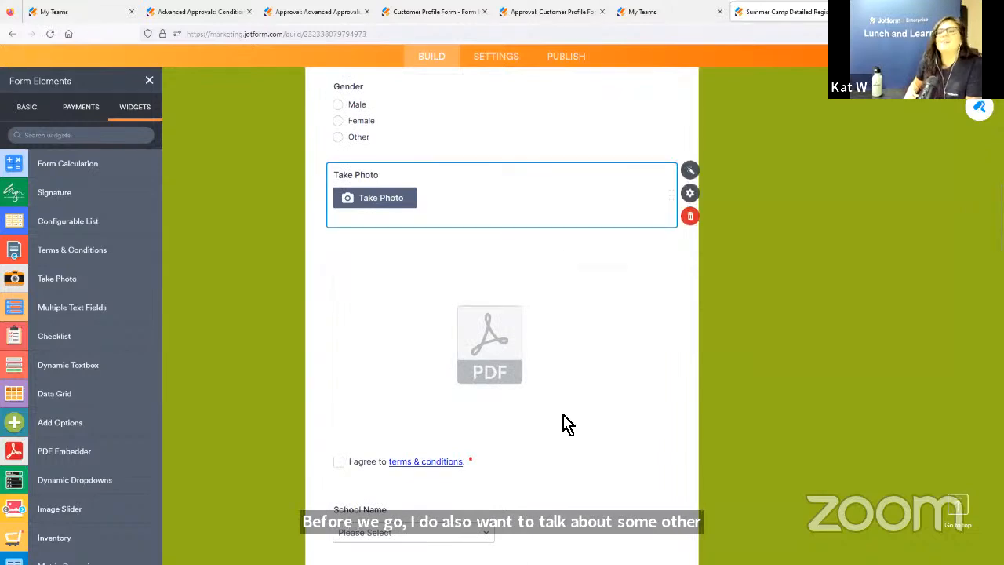
# Browse the list of available form widgets and return to its beginning.
pyautogui.scroll(-6, 73, 244)
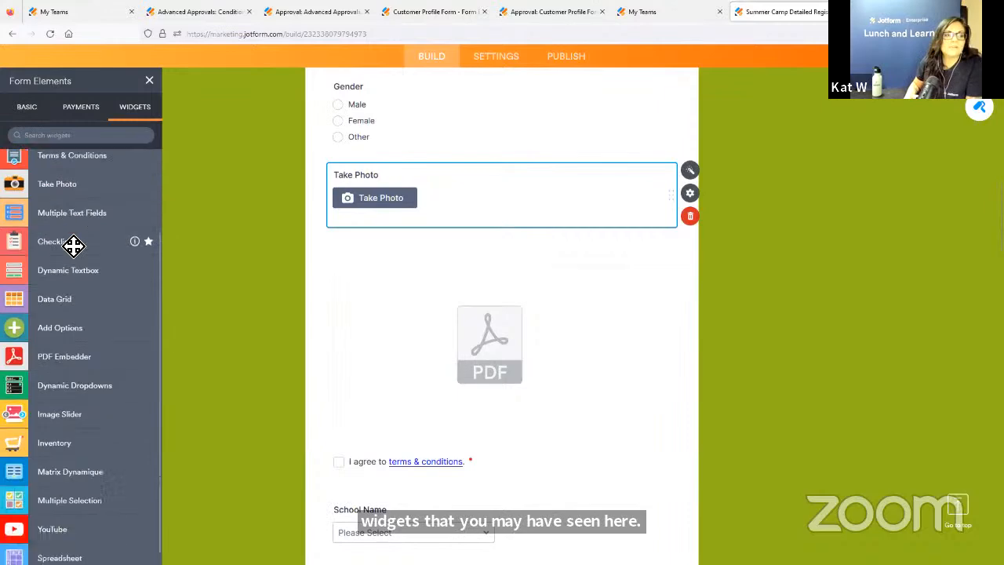
pyautogui.scroll(-8, 113, 272)
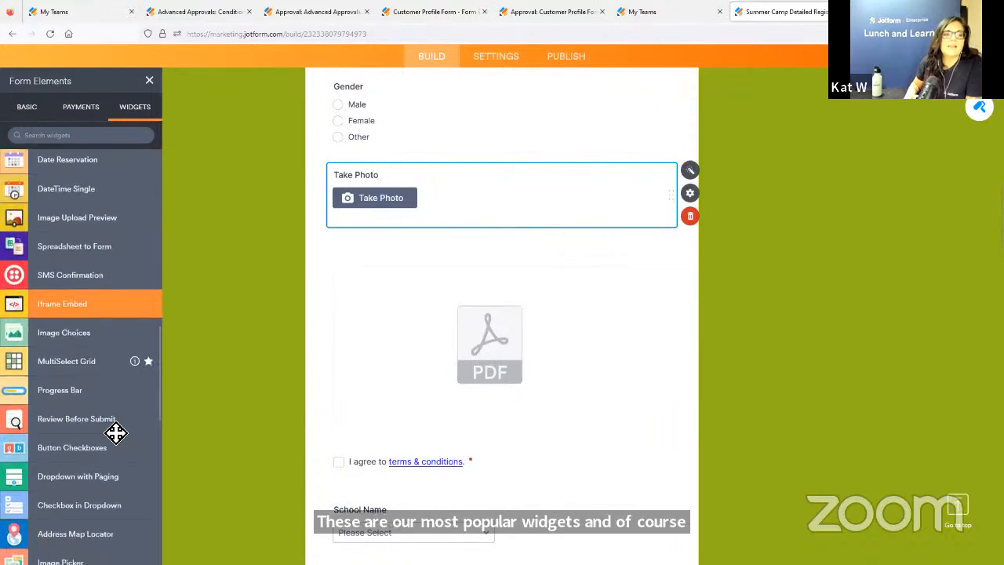
pyautogui.scroll(-8, 109, 416)
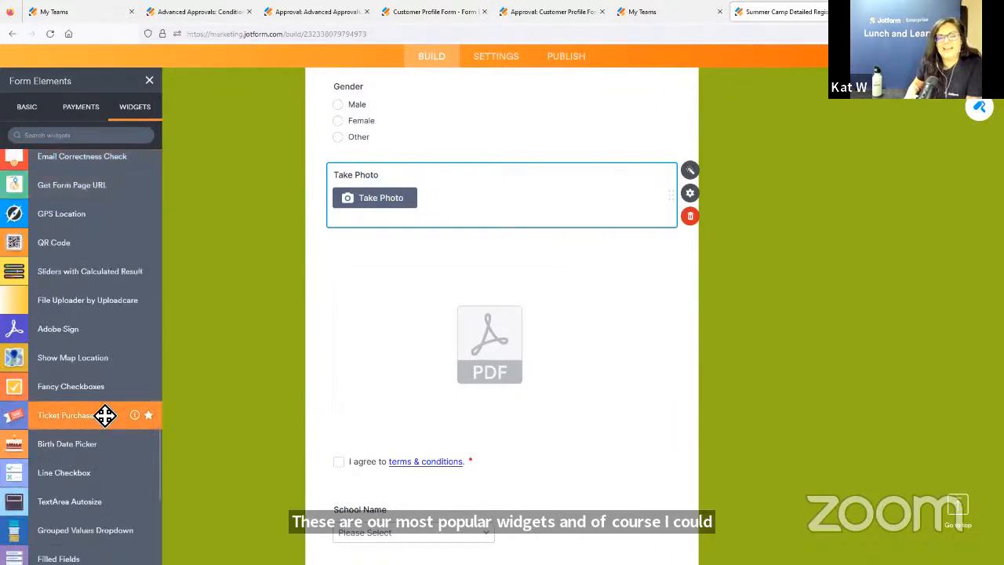
pyautogui.scroll(3, 99, 419)
pyautogui.scroll(15, 98, 419)
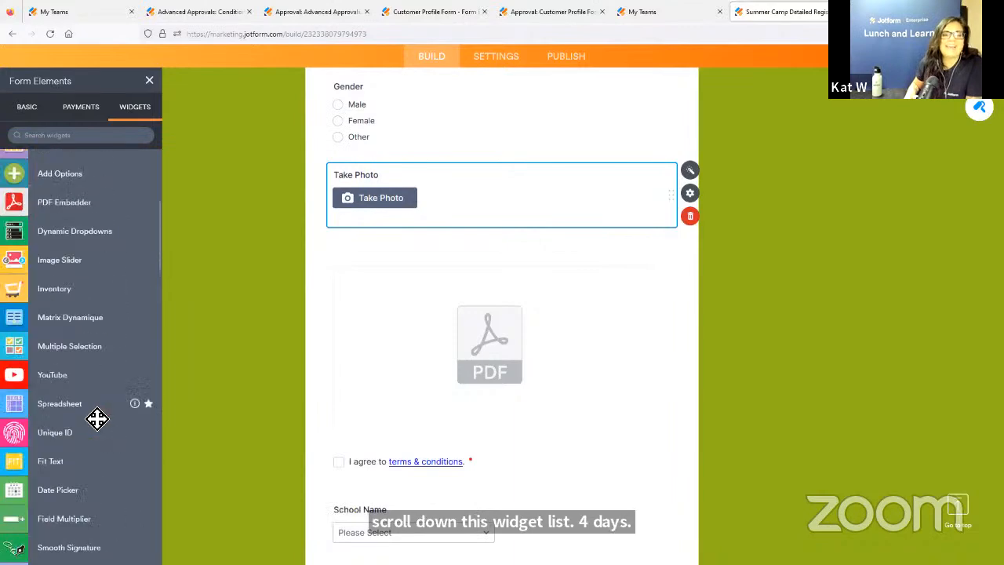
pyautogui.scroll(2, 482, 255)
pyautogui.scroll(1, 483, 255)
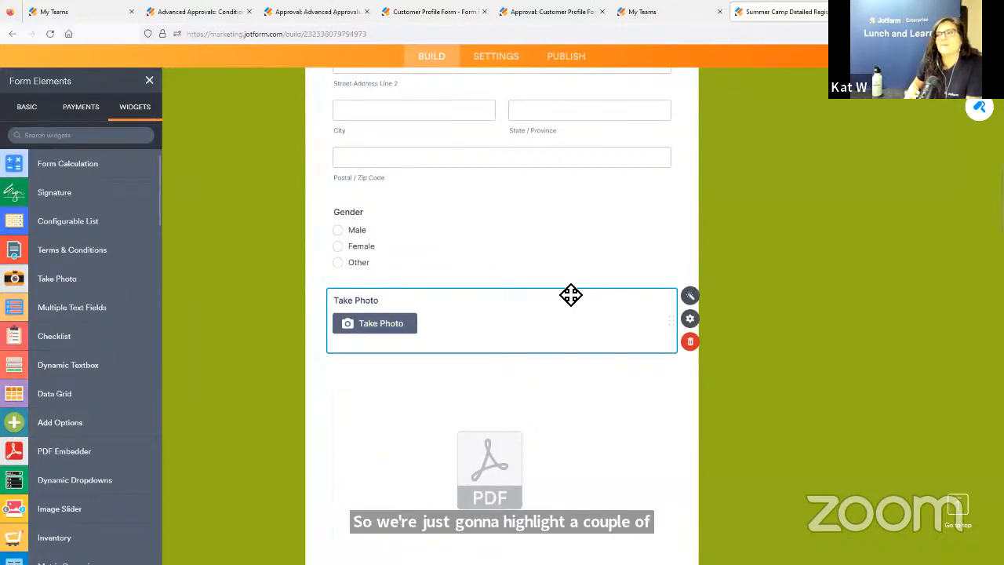
# Open the Take Photo widget's settings to examine its camera and button options, and close them.
pyautogui.scroll(-3, 790, 293)
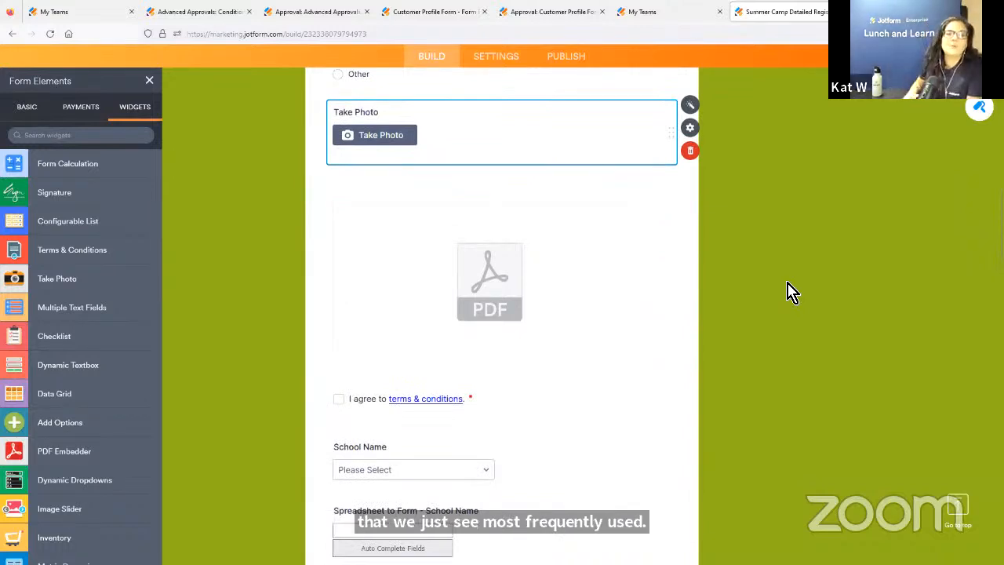
pyautogui.click(690, 127)
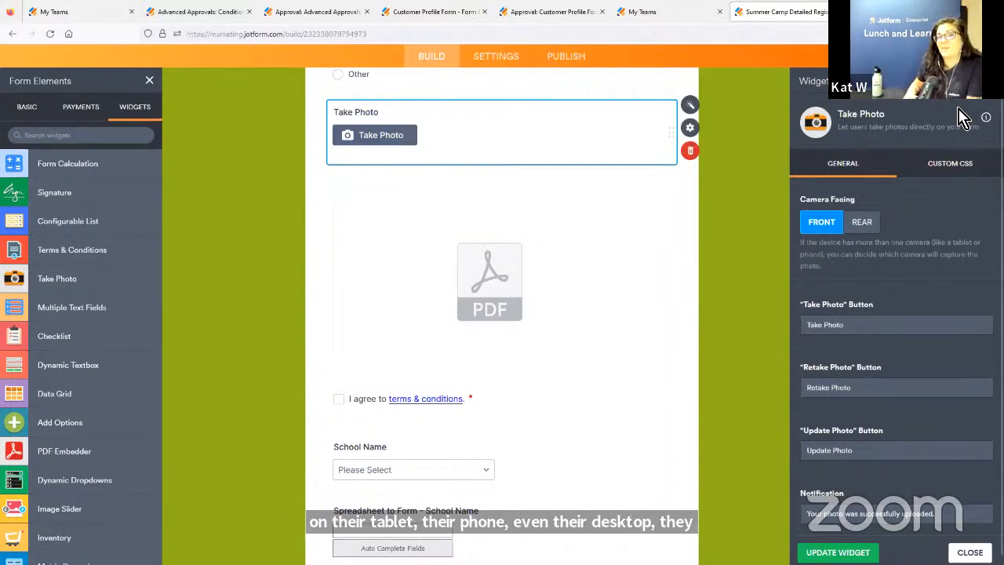
pyautogui.click(704, 243)
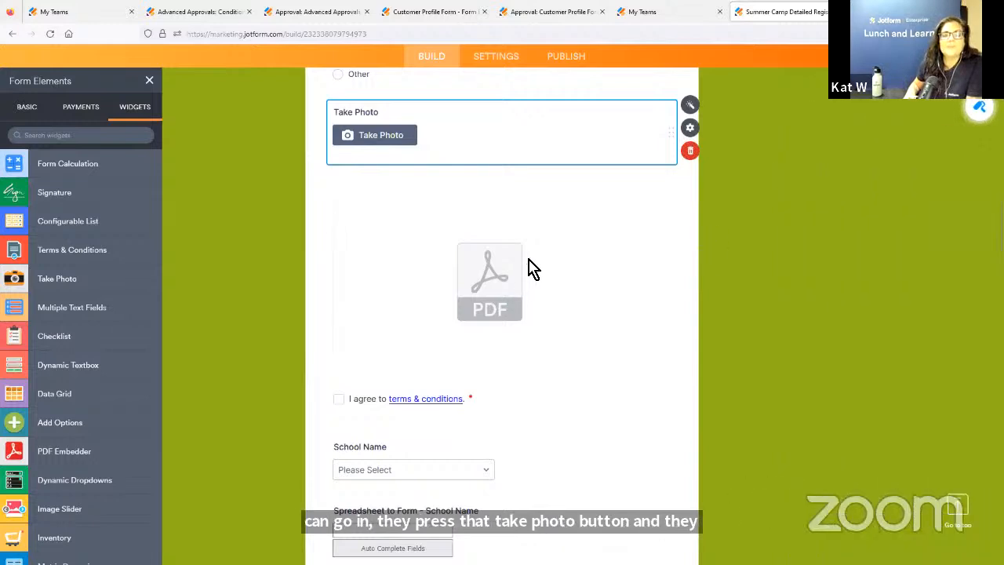
# Open the Terms & Conditions widget's settings and select the Terms Link address.
pyautogui.click(563, 416)
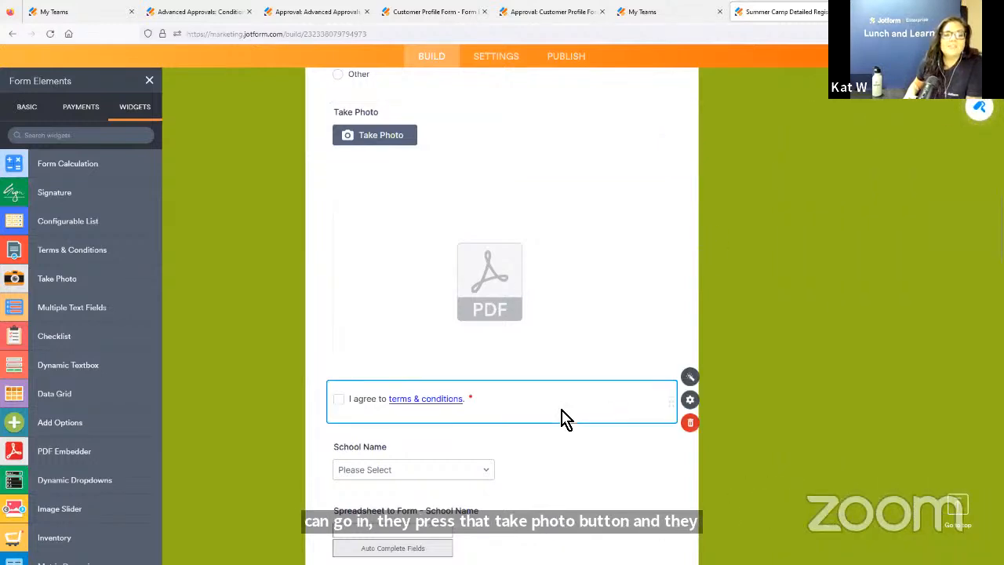
pyautogui.click(690, 400)
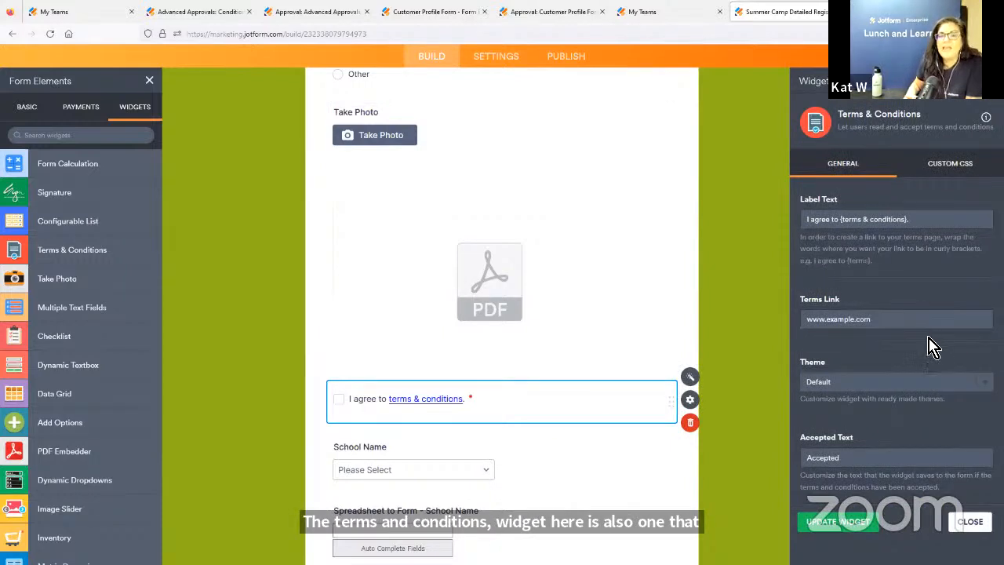
pyautogui.tripleClick(868, 318)
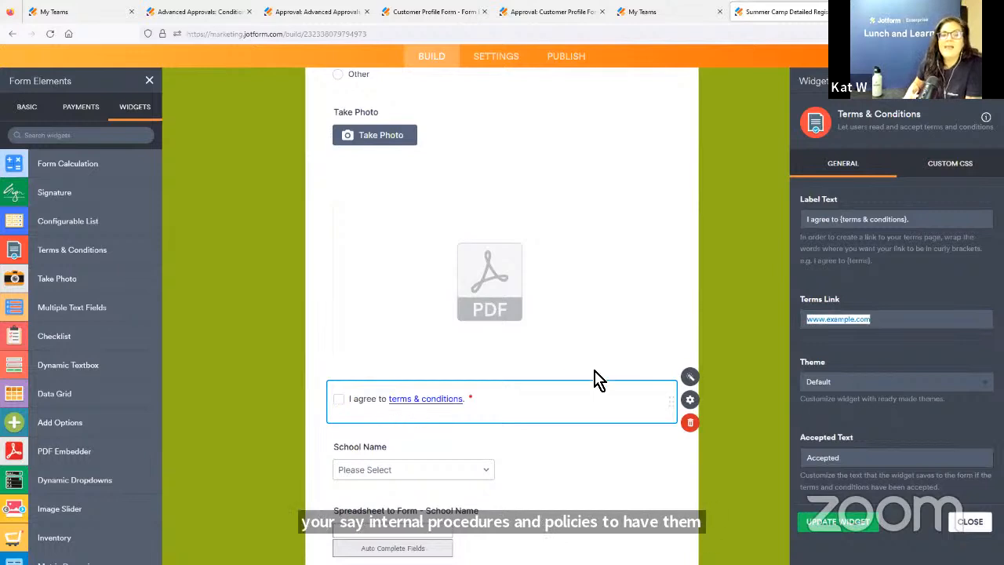
# Enable Attach to Submission in the PDF Embedder widget's settings, and close them without updating the widget.
pyautogui.click(594, 271)
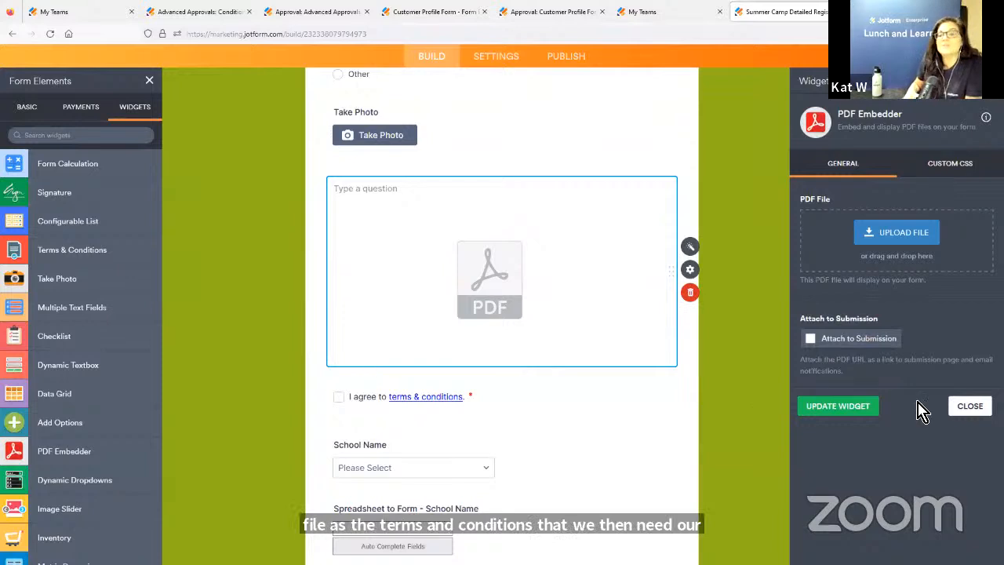
pyautogui.click(813, 340)
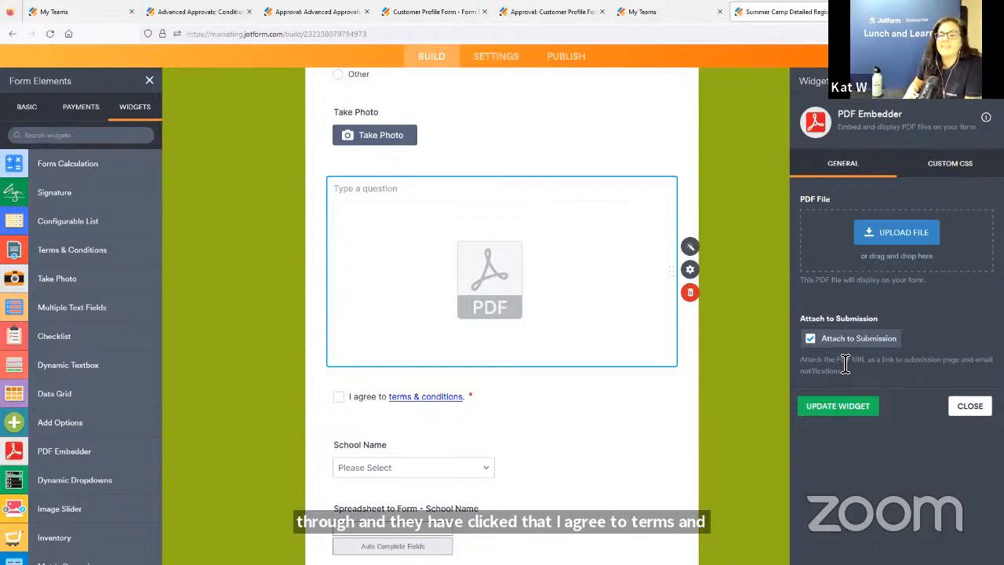
pyautogui.click(970, 406)
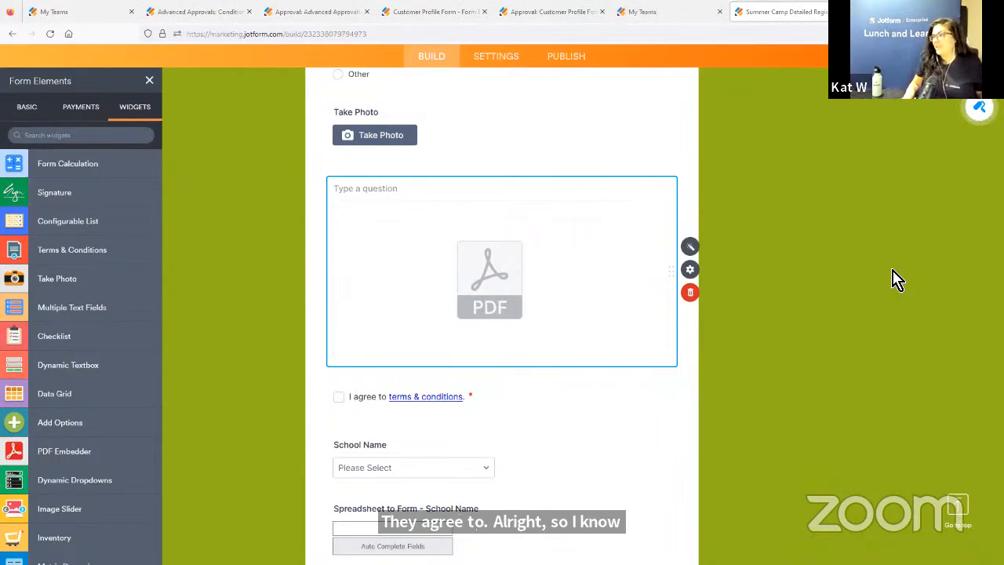
# Switch to the full-screen slide presentation at the Questions? slide.
pyautogui.hotkey('alt', 'Tab')
pyautogui.click(621, 289)
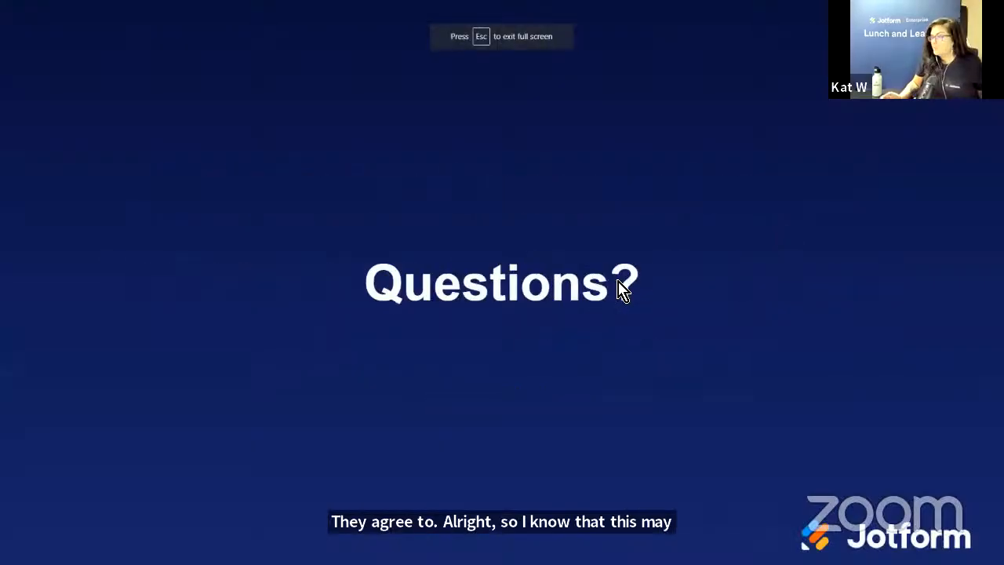